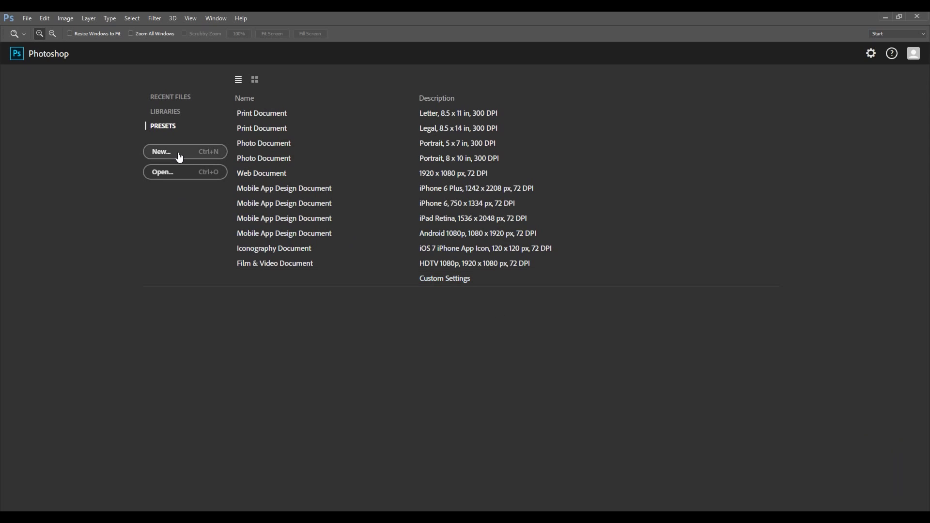
Create a new landscape A4 document, 297 × 210 mm at 300 ppi.
{"action": "left_click", "coordinate": [179, 153]}
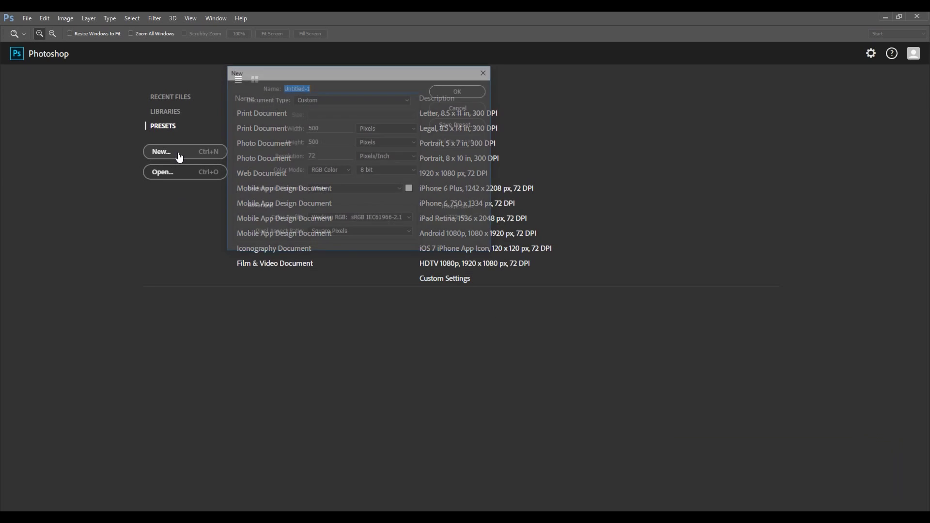
{"action": "left_click", "coordinate": [339, 99]}
{"action": "left_click", "coordinate": [335, 137]}
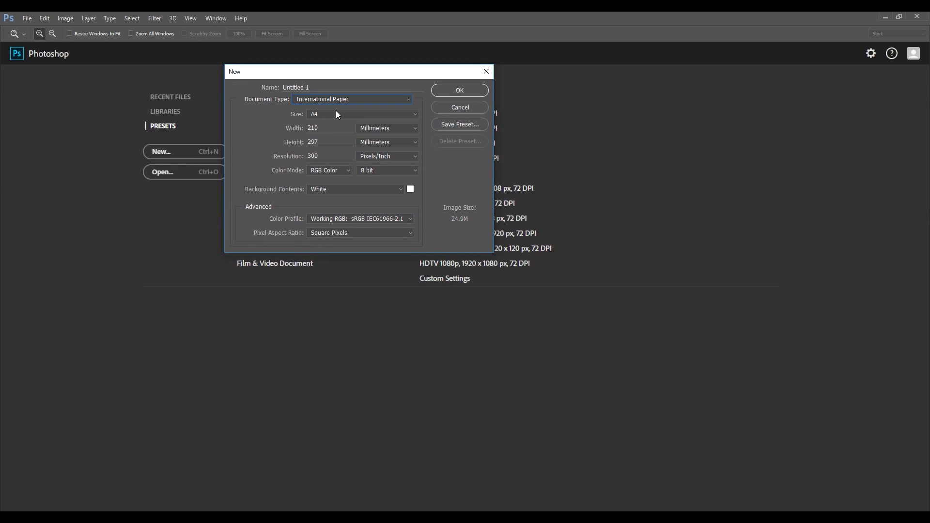
{"action": "type", "text": "297"}
{"action": "key", "text": "Tab"}
{"action": "type", "text": "21"}
{"action": "left_click", "coordinate": [448, 90]}
Fill the background with a near-white colour and add an empty Layer 1.
{"action": "left_click", "coordinate": [452, 262]}
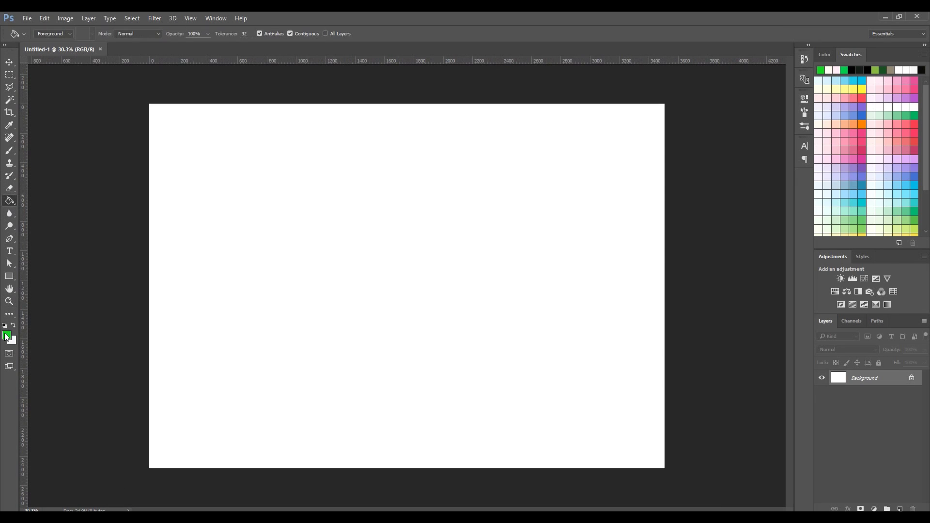
{"action": "left_click", "coordinate": [7, 335]}
{"action": "left_click", "coordinate": [424, 218]}
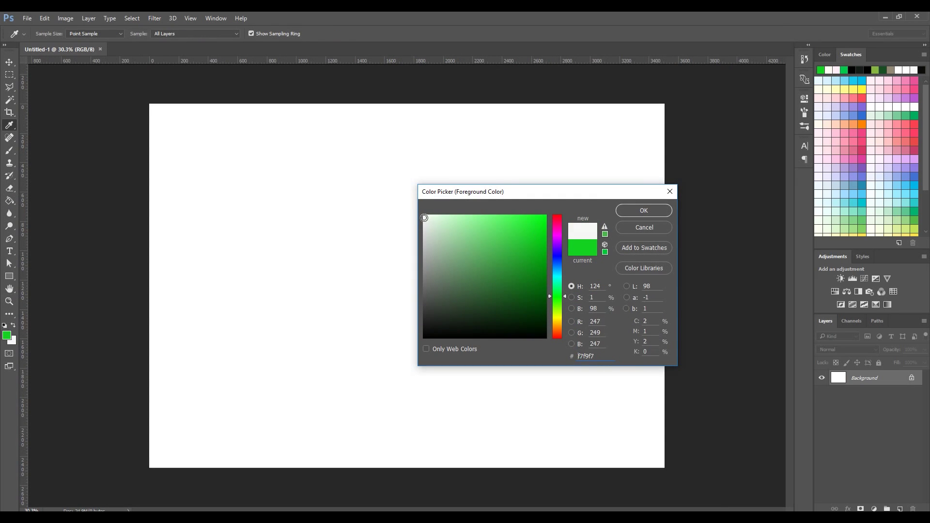
{"action": "left_click", "coordinate": [645, 217]}
{"action": "key", "text": "g"}
{"action": "left_click", "coordinate": [425, 289]}
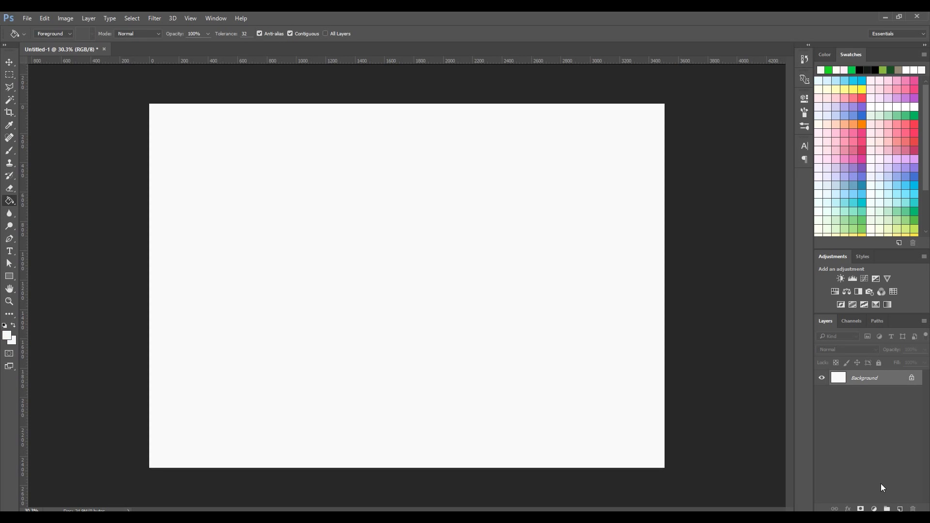
{"action": "left_click", "coordinate": [902, 509]}
Type a letter A near the canvas centre in Helvetica Black, coloured black.
{"action": "left_click", "coordinate": [8, 253]}
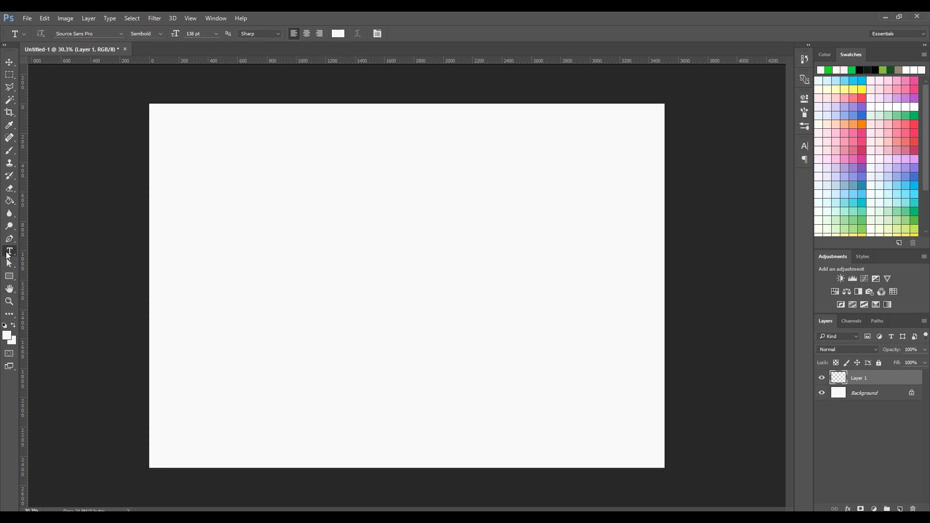
{"action": "left_click", "coordinate": [369, 322]}
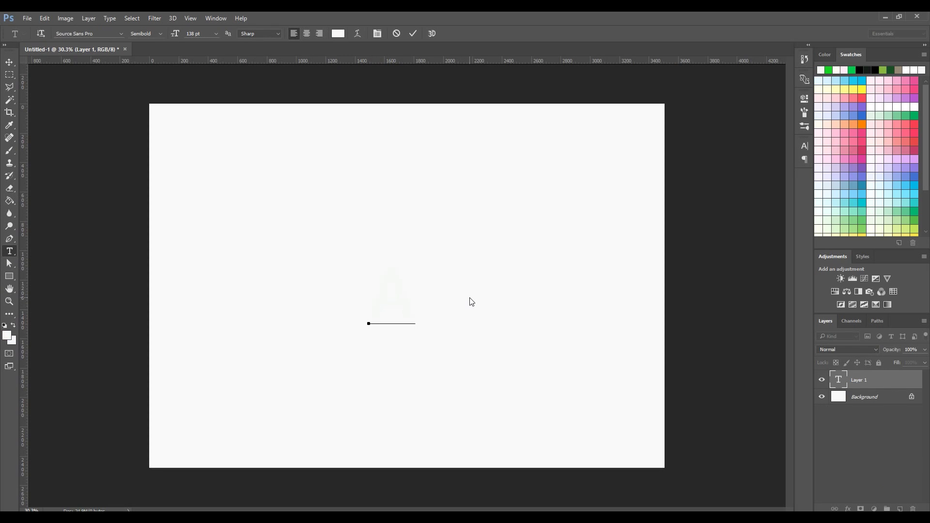
{"action": "key", "text": "ctrl+a"}
{"action": "type", "text": "hel"}
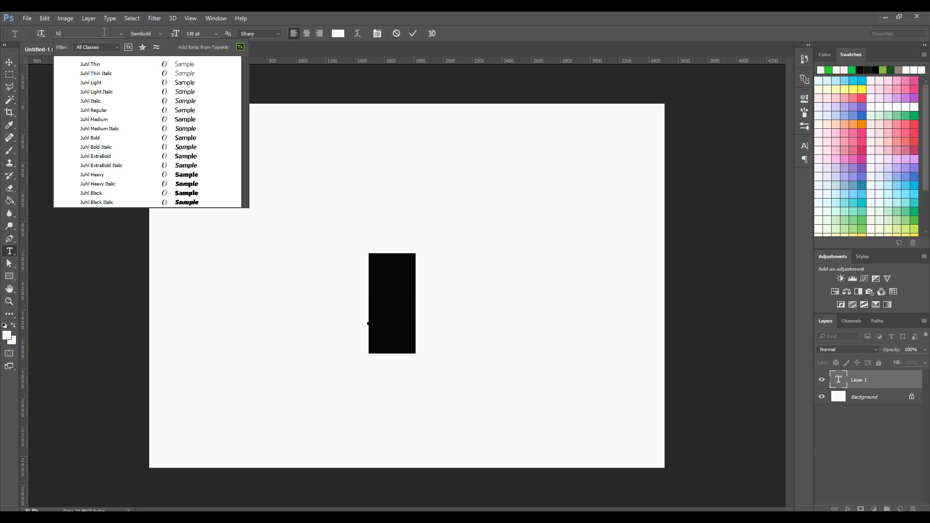
{"action": "type", "text": "v"}
{"action": "key", "text": "Down"}
{"action": "key", "text": "Down"}
{"action": "key", "text": "Down"}
{"action": "key", "text": "Down"}
{"action": "key", "text": "Down"}
{"action": "key", "text": "Down"}
{"action": "key", "text": "Return"}
{"action": "left_click", "coordinate": [338, 33]}
{"action": "left_click", "coordinate": [432, 326]}
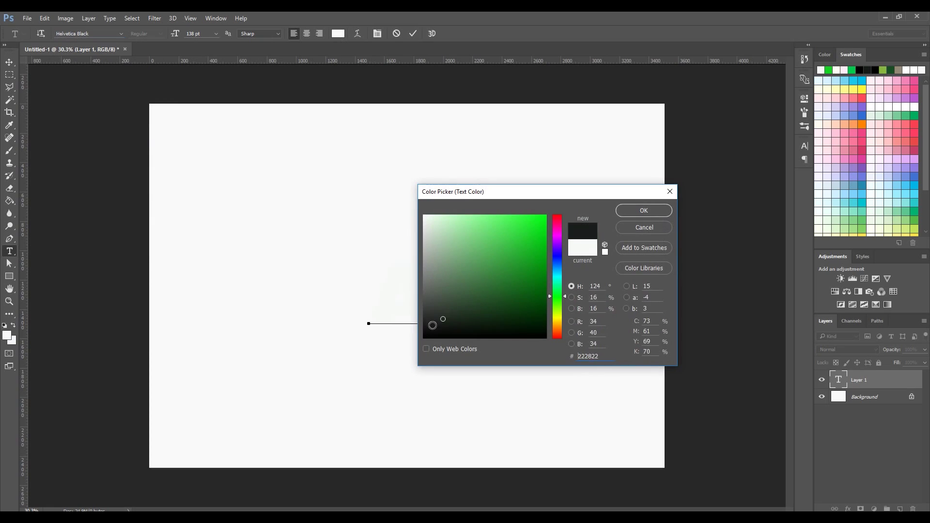
{"action": "left_click", "coordinate": [624, 213]}
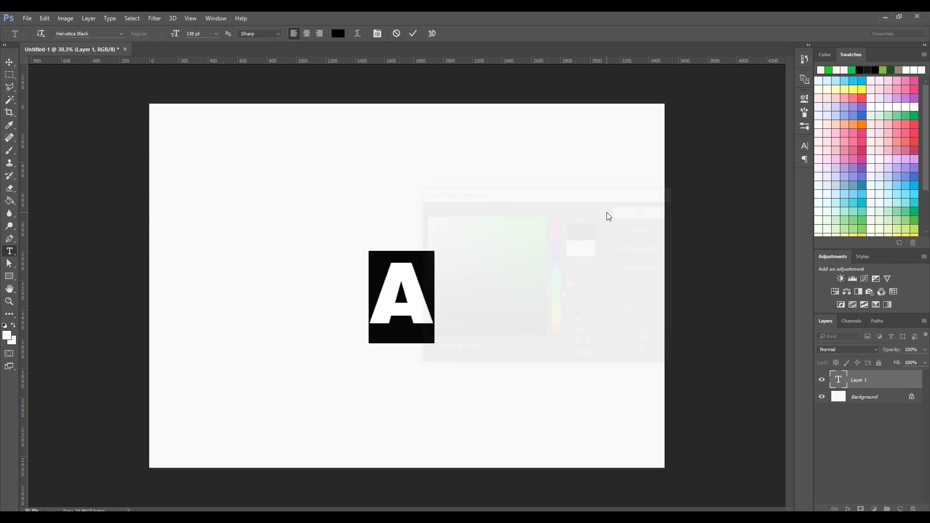
Scale the letter A up and centre it horizontally and vertically on the Background.
{"action": "left_click", "coordinate": [10, 63]}
{"action": "left_click_drag", "start_coordinate": [434, 252], "coordinate": [525, 171]}
{"action": "key", "text": "Return"}
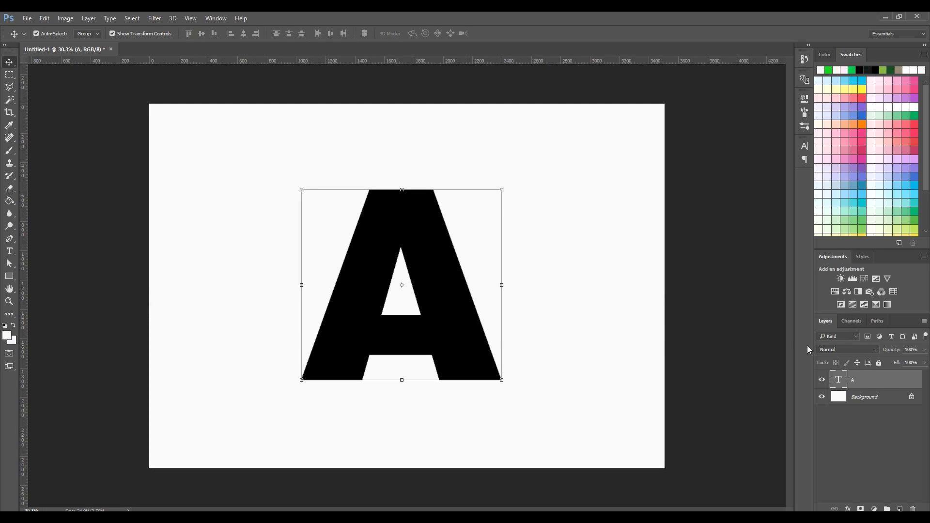
{"action": "left_click", "coordinate": [854, 383], "text": "shift"}
{"action": "left_click", "coordinate": [238, 33]}
{"action": "left_click", "coordinate": [202, 34]}
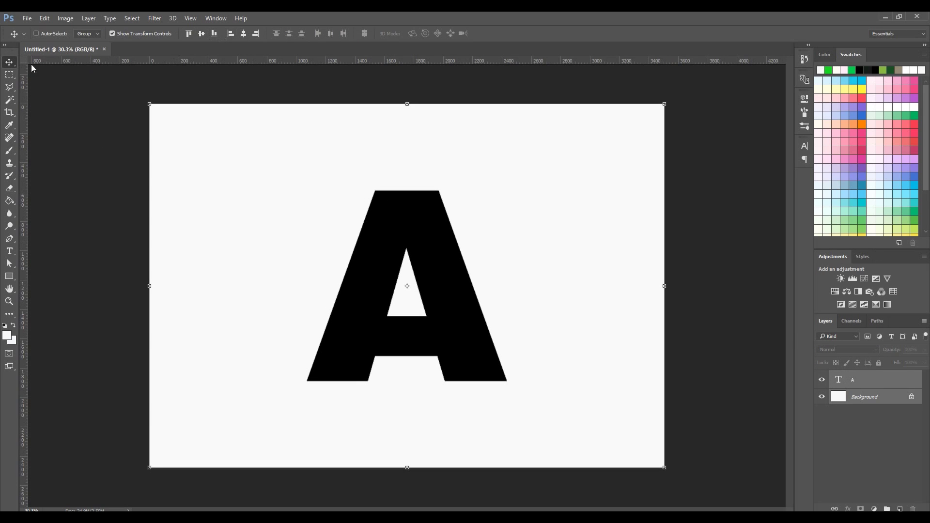
{"action": "left_click", "coordinate": [9, 74]}
{"action": "right_click", "coordinate": [461, 201]}
{"action": "key", "text": "Escape"}
{"action": "key", "text": "v"}
Place leaves.jpg as an embedded image and enlarge it to about 159%.
{"action": "left_click", "coordinate": [28, 18]}
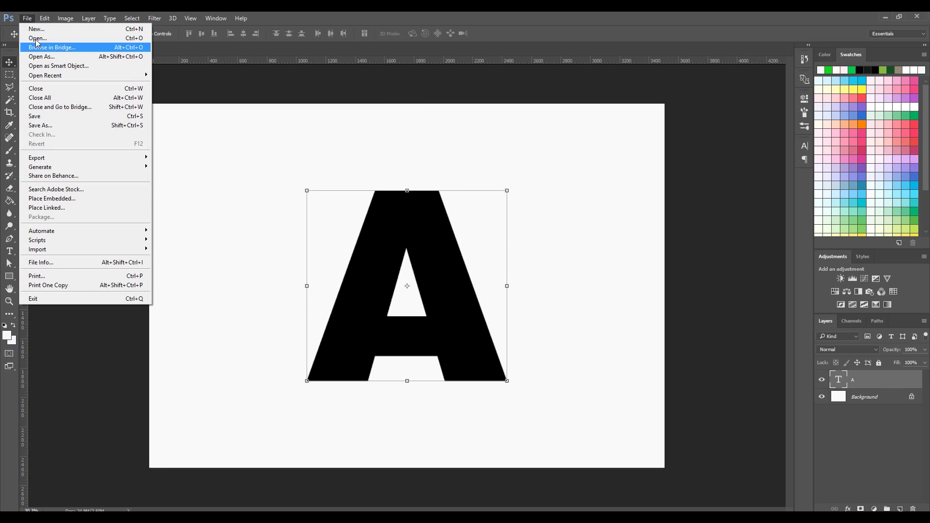
{"action": "left_click", "coordinate": [79, 199]}
{"action": "left_click", "coordinate": [113, 76]}
{"action": "left_click", "coordinate": [379, 256]}
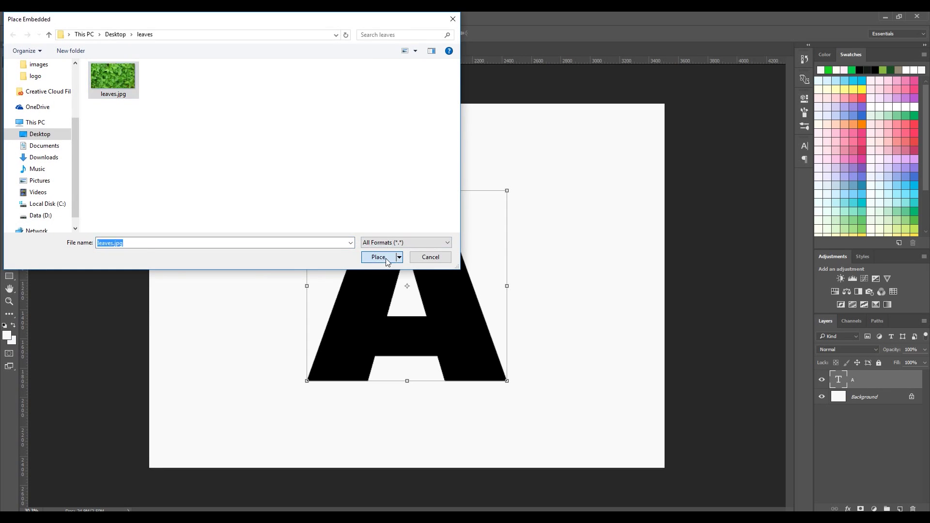
{"action": "left_click_drag", "start_coordinate": [528, 217], "coordinate": [602, 176]}
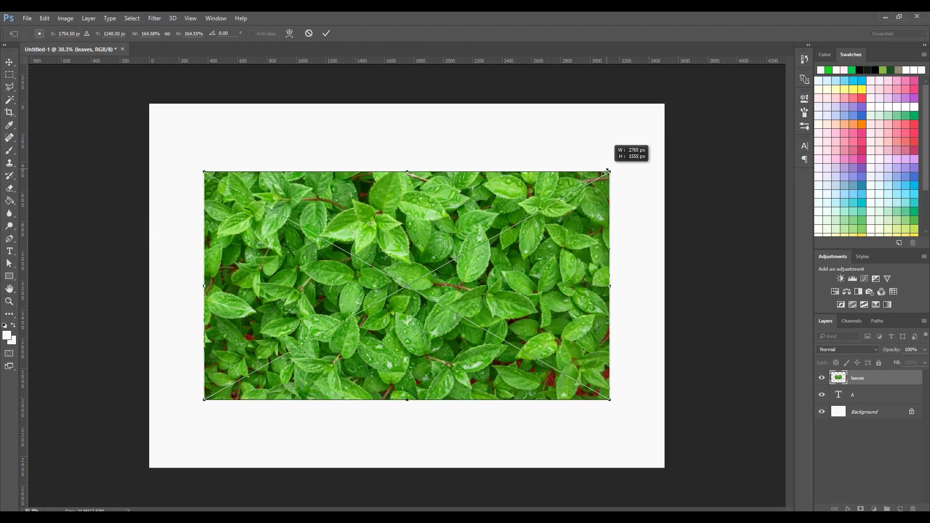
{"action": "key", "text": "Return"}
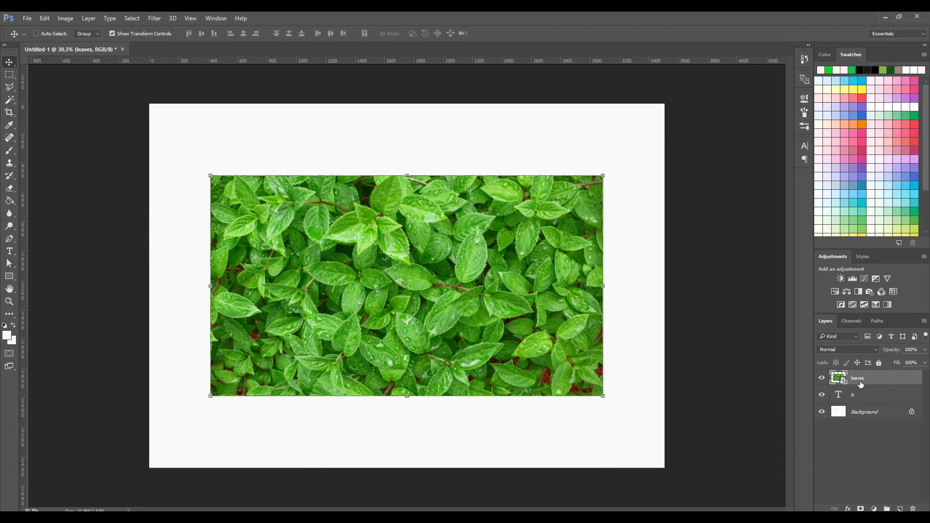
Duplicate the leaves layer, clip the leaves photo to the letter A, and nudge it into place.
{"action": "left_click_drag", "start_coordinate": [874, 381], "coordinate": [899, 508]}
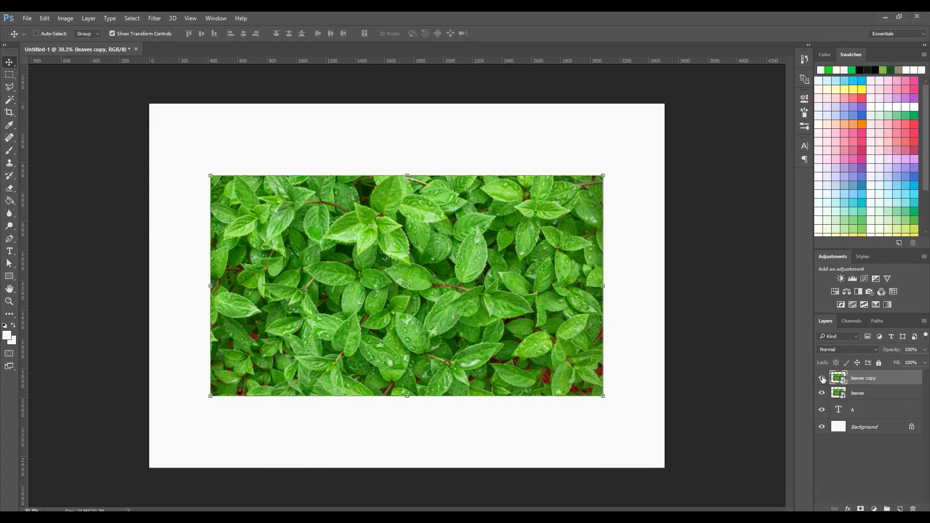
{"action": "right_click", "coordinate": [870, 395]}
{"action": "left_click", "coordinate": [775, 275]}
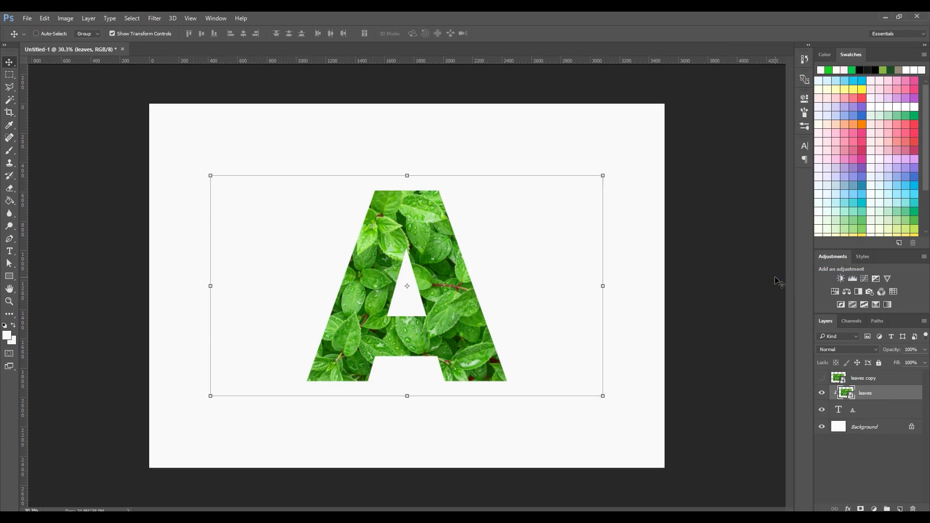
{"action": "scroll", "coordinate": [461, 336], "scroll_direction": "up", "scroll_amount": 3}
{"action": "scroll", "coordinate": [462, 339], "scroll_direction": "up", "scroll_amount": 3}
{"action": "scroll", "coordinate": [397, 311], "scroll_direction": "up", "scroll_amount": 2}
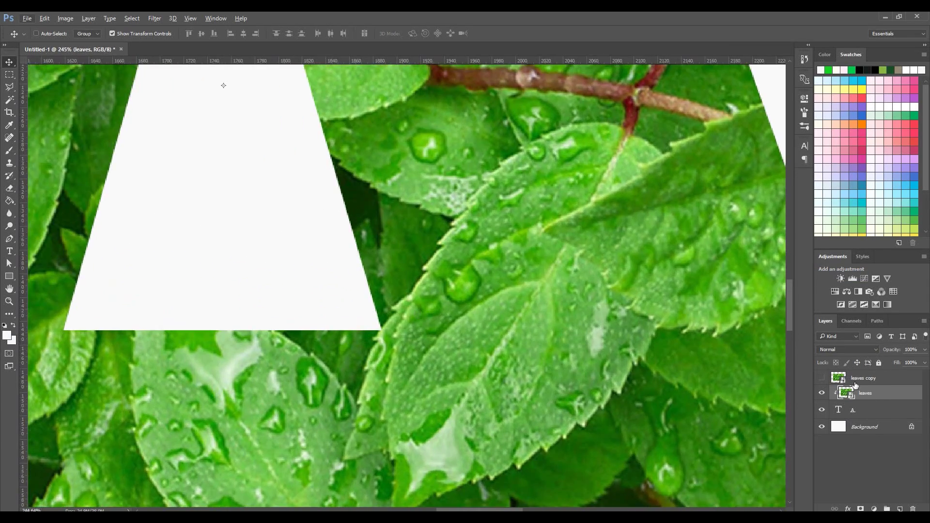
{"action": "scroll", "coordinate": [420, 240], "scroll_direction": "down", "scroll_amount": 4}
{"action": "scroll", "coordinate": [420, 240], "scroll_direction": "down", "scroll_amount": 1}
{"action": "left_click", "coordinate": [851, 378], "text": "shift"}
{"action": "left_click_drag", "start_coordinate": [441, 245], "coordinate": [449, 249]}
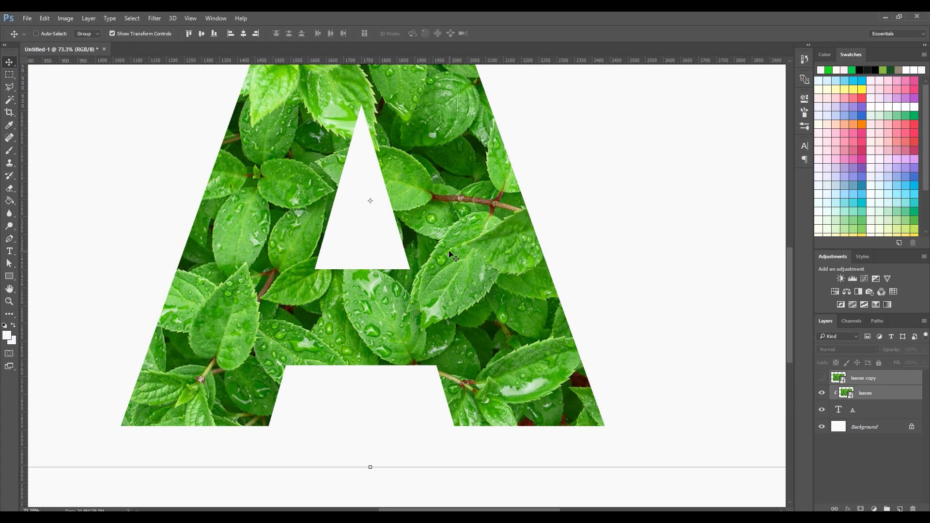
Fit the canvas on screen, zoom in on the letter, and select the leaves copy layer.
{"action": "scroll", "coordinate": [449, 250], "scroll_direction": "up", "scroll_amount": 2}
{"action": "scroll", "coordinate": [449, 252], "scroll_direction": "up", "scroll_amount": 3}
{"action": "scroll", "coordinate": [379, 233], "scroll_direction": "up", "scroll_amount": 1}
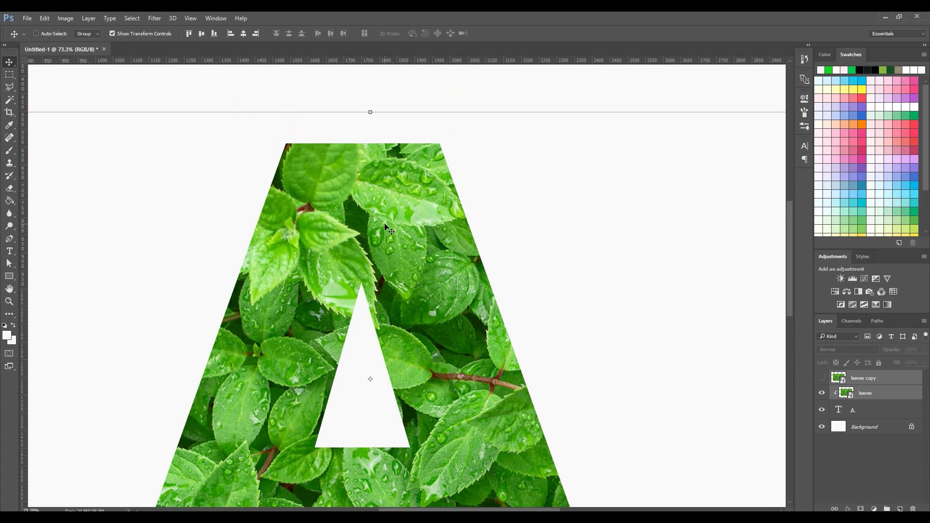
{"action": "left_click", "coordinate": [7, 301]}
{"action": "right_click", "coordinate": [301, 289]}
{"action": "left_click", "coordinate": [312, 297]}
{"action": "mouse_move", "coordinate": [388, 300]}
{"action": "left_mouse_down"}
{"action": "mouse_move", "coordinate": [580, 300]}
{"action": "mouse_move", "coordinate": [595, 312]}
{"action": "mouse_move", "coordinate": [548, 313]}
{"action": "left_mouse_up"}
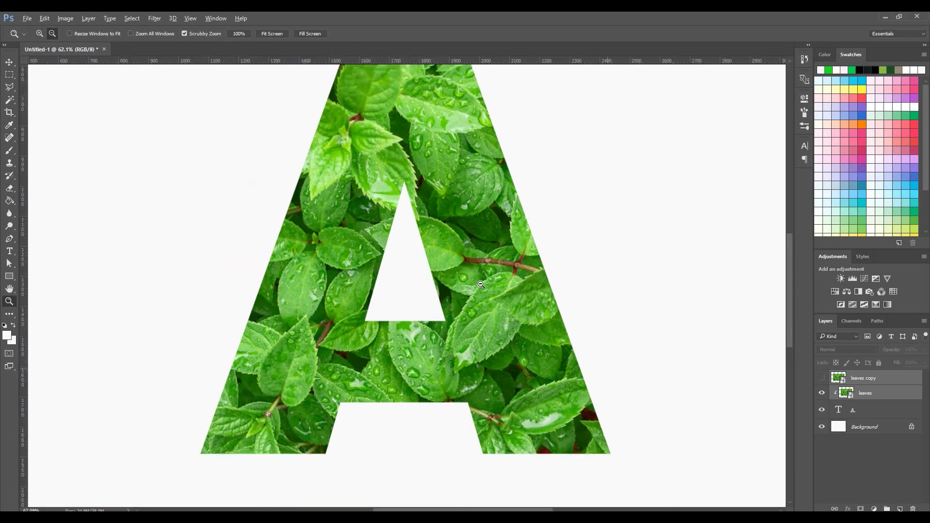
{"action": "left_click", "coordinate": [830, 383]}
Mask leaves copy to a single leaf traced with the Magnetic Lasso at the A's edge.
{"action": "left_click", "coordinate": [924, 349]}
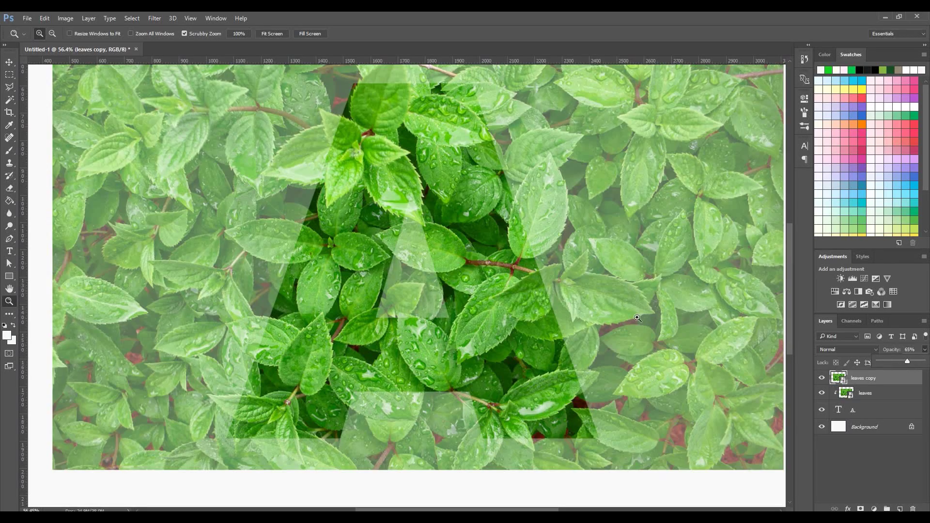
{"action": "left_click_drag", "start_coordinate": [578, 383], "coordinate": [530, 361]}
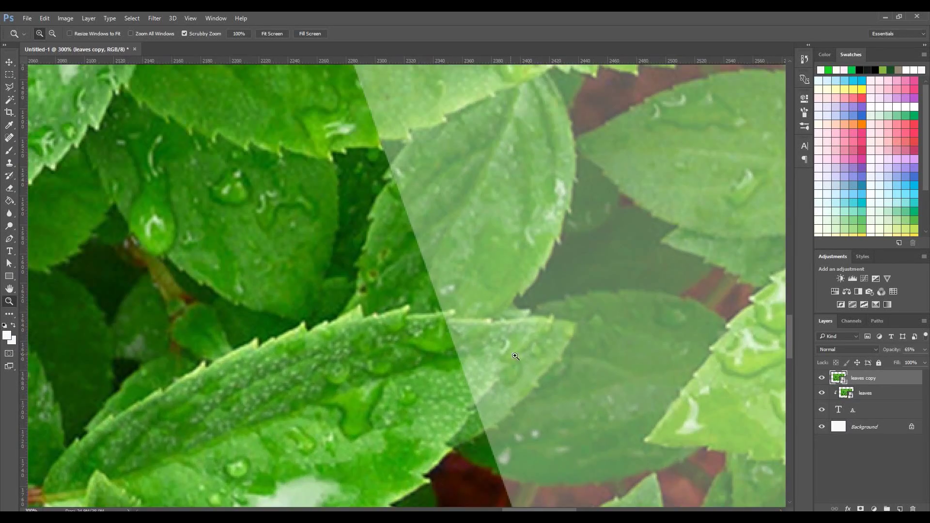
{"action": "left_click", "coordinate": [481, 351]}
{"action": "left_click", "coordinate": [10, 86]}
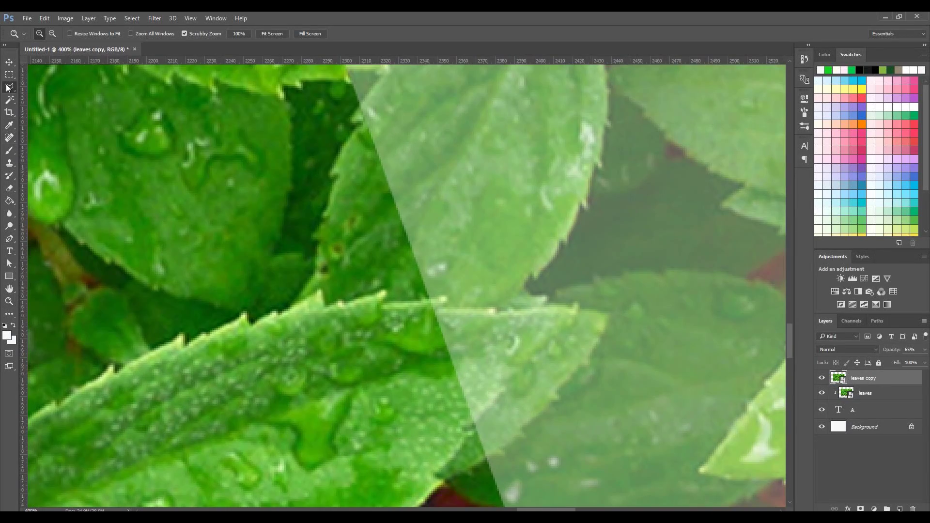
{"action": "left_click", "coordinate": [53, 106]}
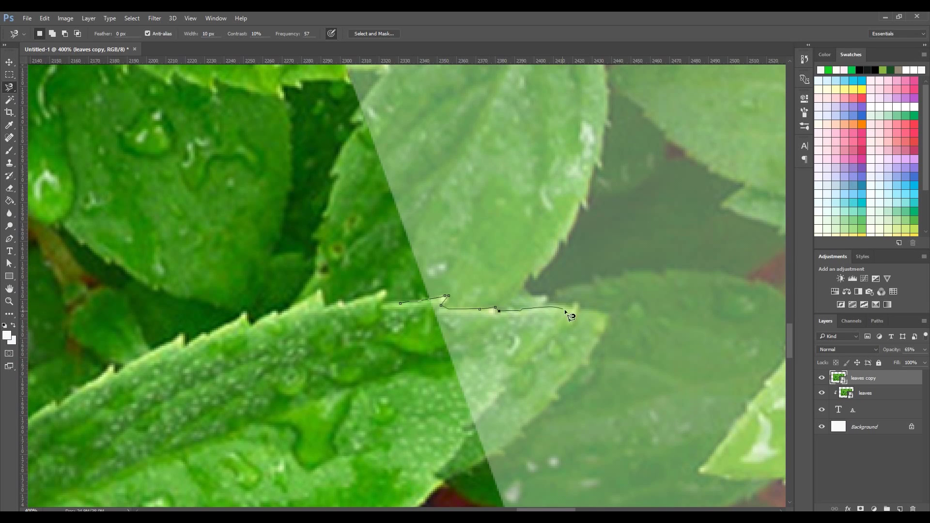
{"action": "left_click", "coordinate": [611, 315]}
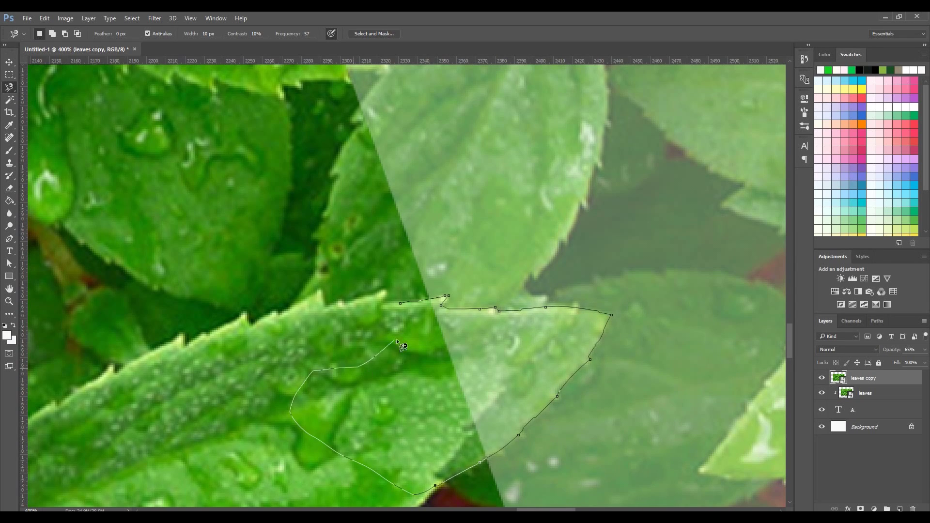
{"action": "left_click", "coordinate": [405, 307]}
{"action": "left_click", "coordinate": [860, 508]}
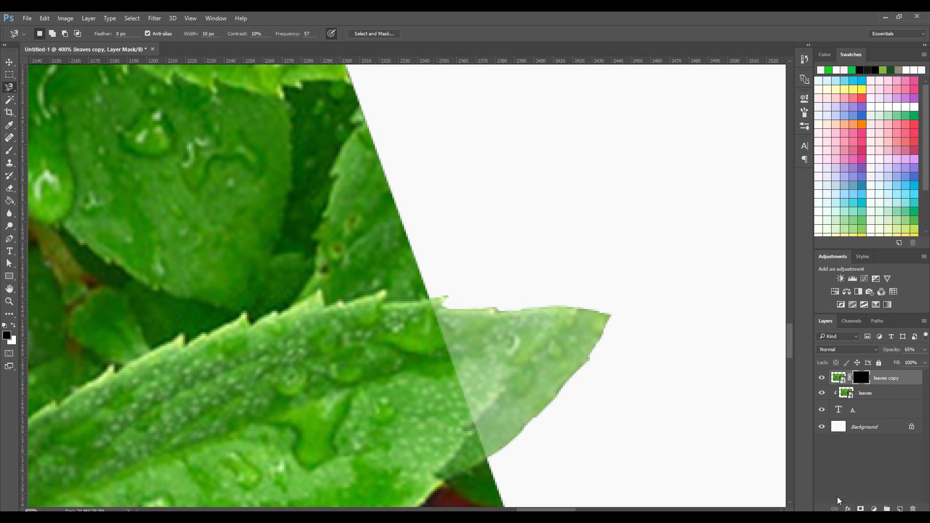
Fit the document on screen and raise leaves copy opacity to 100%.
{"action": "left_click", "coordinate": [12, 303]}
{"action": "right_click", "coordinate": [441, 228]}
{"action": "left_click", "coordinate": [465, 236]}
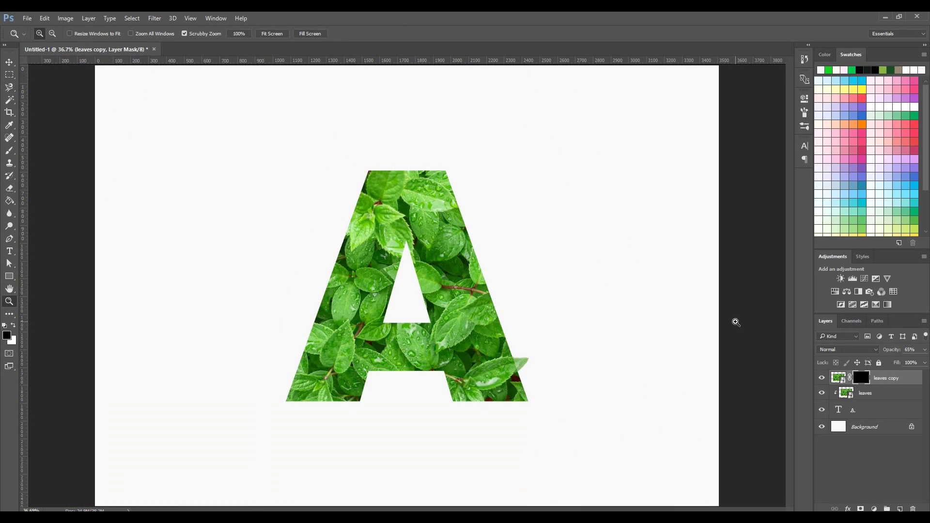
{"action": "left_click", "coordinate": [925, 349]}
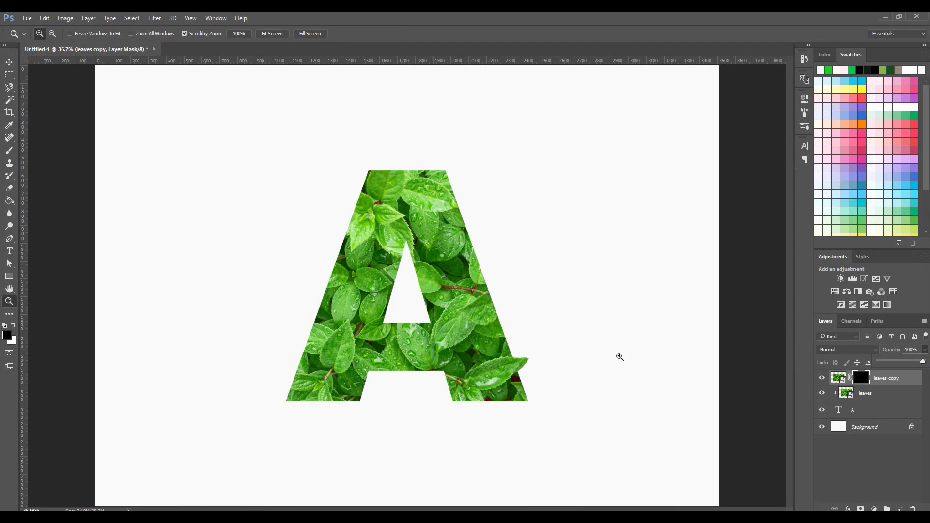
{"action": "key", "text": "0"}
{"action": "left_click", "coordinate": [605, 358]}
Zoom in on the leaf tip past the A and trace a Magnetic Lasso selection around it.
{"action": "left_click", "coordinate": [531, 382]}
{"action": "left_click", "coordinate": [419, 347]}
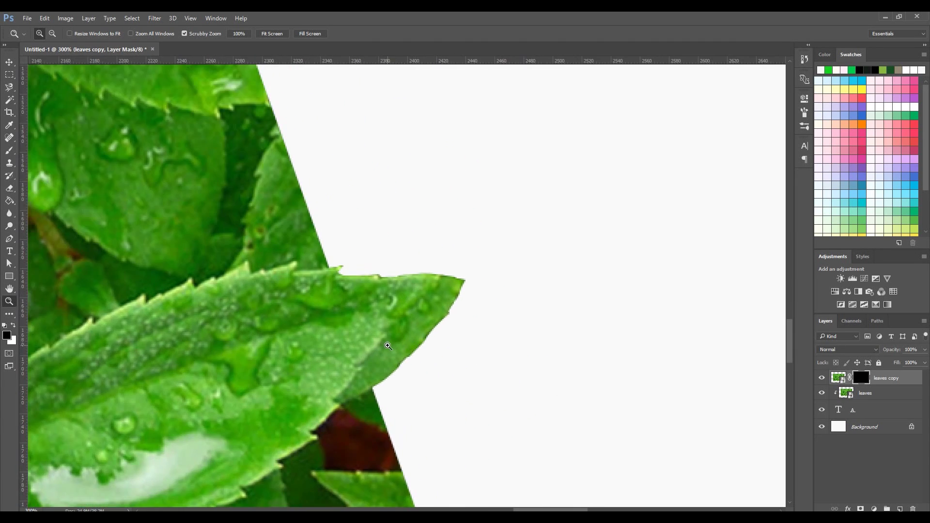
{"action": "left_click", "coordinate": [385, 344]}
{"action": "left_click", "coordinate": [11, 89]}
{"action": "left_click", "coordinate": [845, 386]}
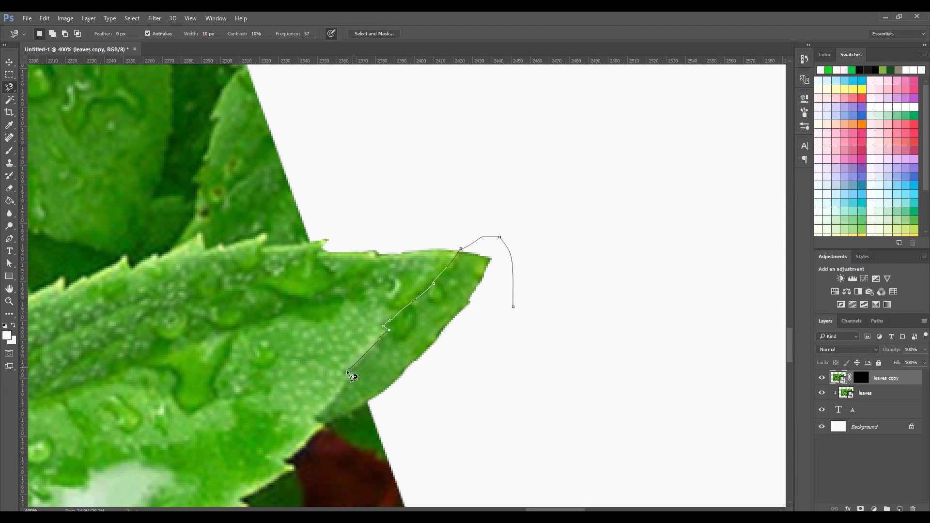
{"action": "double_click", "coordinate": [327, 422]}
Paint black on the leaves copy mask to hide the selected sliver, then deselect.
{"action": "left_click", "coordinate": [857, 374]}
{"action": "key", "text": "b"}
{"action": "left_click_drag", "start_coordinate": [465, 281], "coordinate": [394, 373]}
{"action": "key", "text": "m"}
{"action": "right_click", "coordinate": [477, 290]}
{"action": "left_click", "coordinate": [492, 297]}
Refine the leaf-tip edge with a 14 px brush and fit the letter A on screen.
{"action": "scroll", "coordinate": [323, 227], "scroll_direction": "up", "scroll_amount": 3}
{"action": "scroll", "coordinate": [214, 223], "scroll_direction": "up", "scroll_amount": 2}
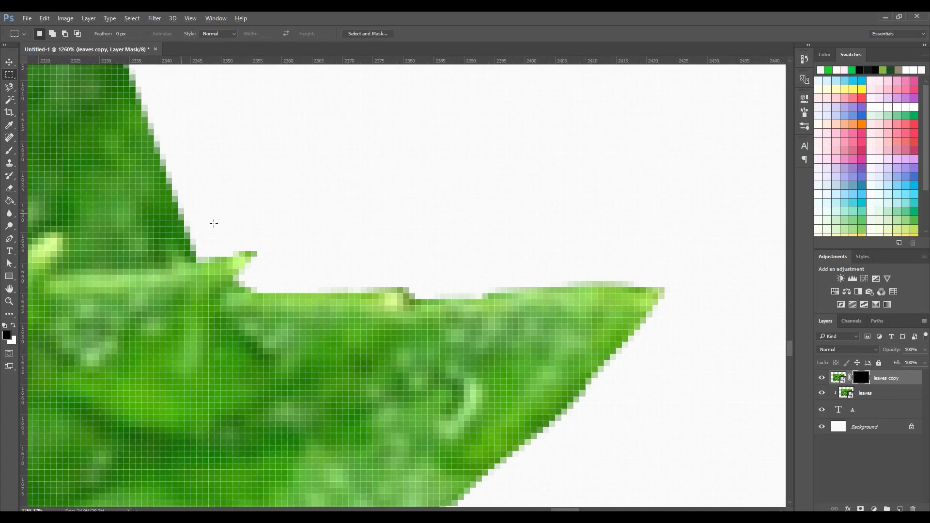
{"action": "key", "text": "b"}
{"action": "left_click", "coordinate": [42, 33]}
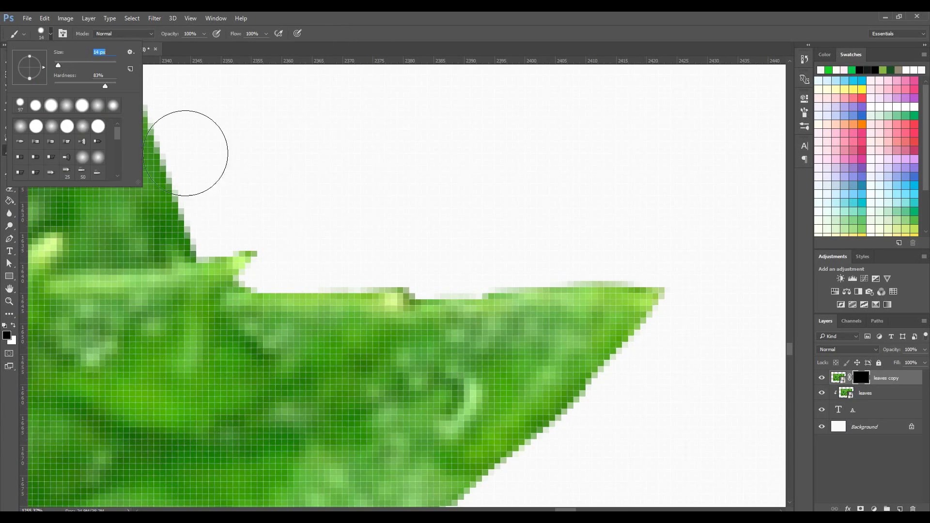
{"action": "key", "text": "Return"}
{"action": "scroll", "coordinate": [531, 207], "scroll_direction": "down", "scroll_amount": 2, "text": "alt"}
{"action": "scroll", "coordinate": [658, 242], "scroll_direction": "down", "scroll_amount": 1, "text": "alt"}
{"action": "scroll", "coordinate": [657, 241], "scroll_direction": "up", "scroll_amount": 2, "text": "alt"}
{"action": "key", "text": "z"}
{"action": "right_click", "coordinate": [446, 192]}
{"action": "left_click", "coordinate": [517, 199]}
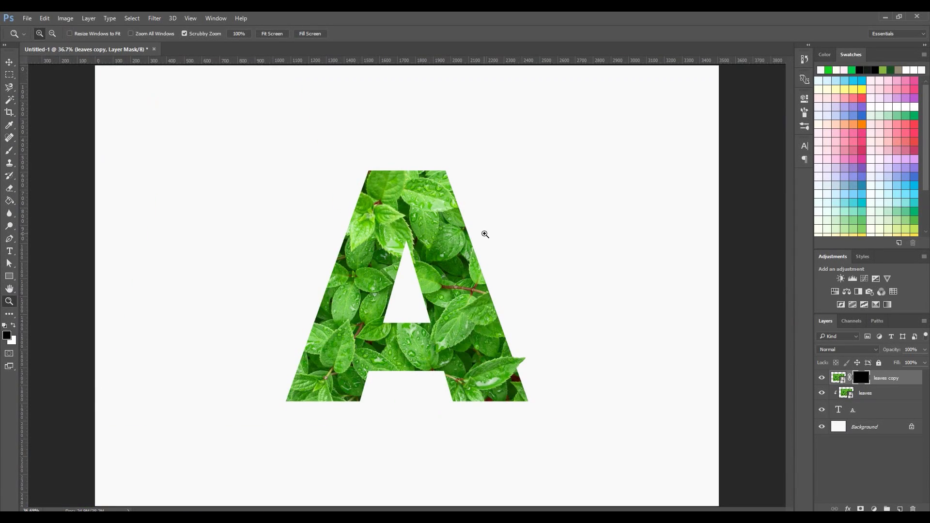
Duplicate the leaf layer as leaves copy 2 and delete its mask to show the full photo.
{"action": "left_click_drag", "start_coordinate": [410, 214], "coordinate": [390, 178]}
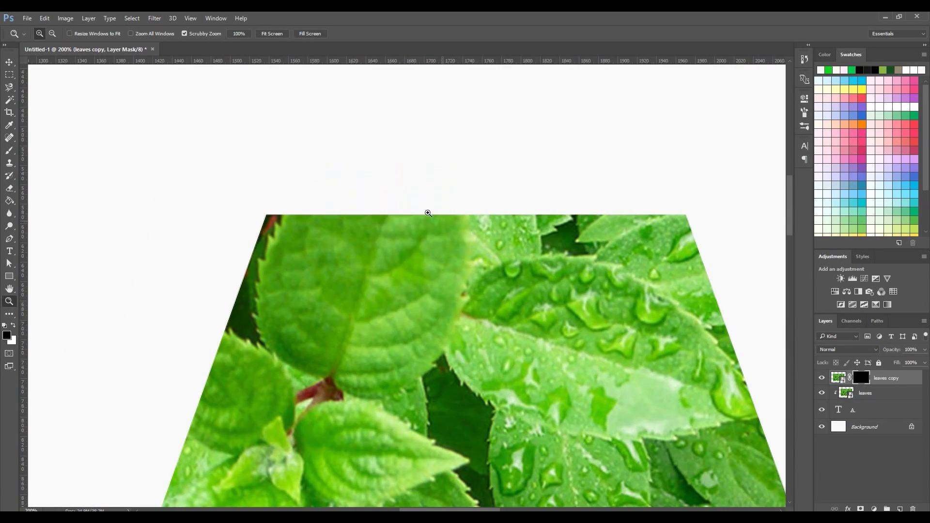
{"action": "key", "text": "ctrl+j"}
{"action": "right_click", "coordinate": [862, 380]}
{"action": "left_click", "coordinate": [833, 398]}
{"action": "scroll", "coordinate": [605, 257], "scroll_direction": "up", "scroll_amount": 2}
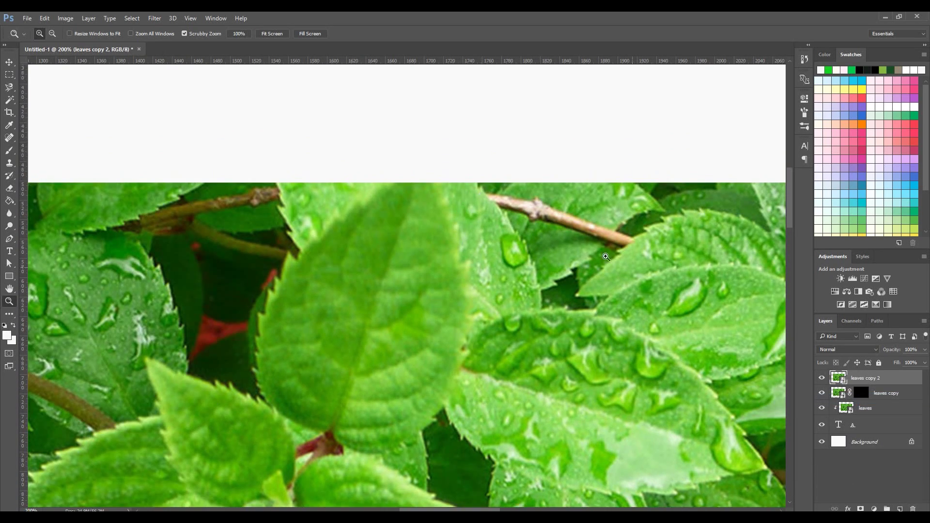
{"action": "left_click_drag", "start_coordinate": [310, 175], "coordinate": [146, 175]}
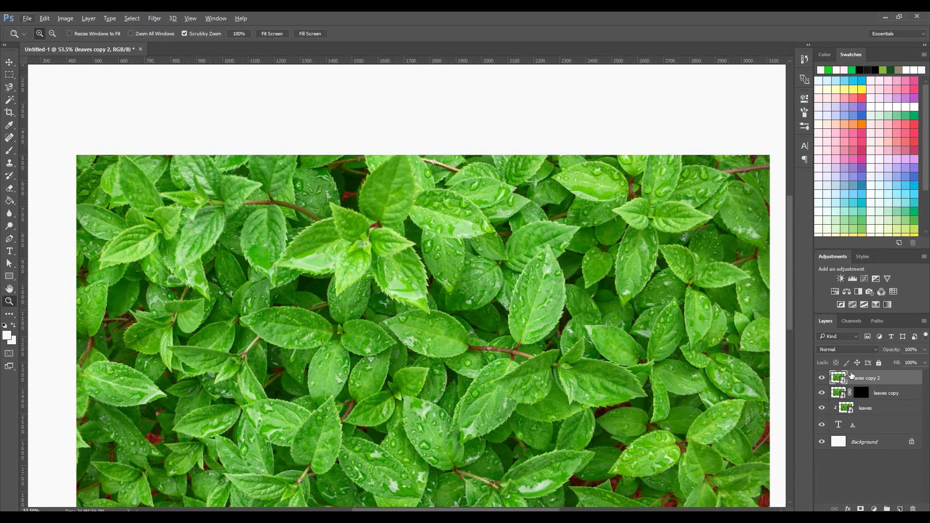
{"action": "left_click", "coordinate": [822, 378]}
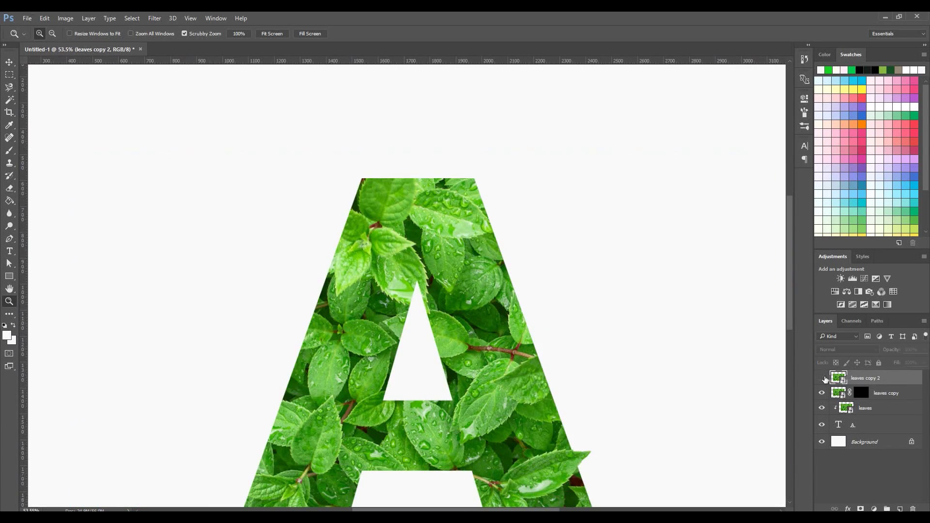
{"action": "scroll", "coordinate": [489, 331], "scroll_direction": "down", "scroll_amount": 3}
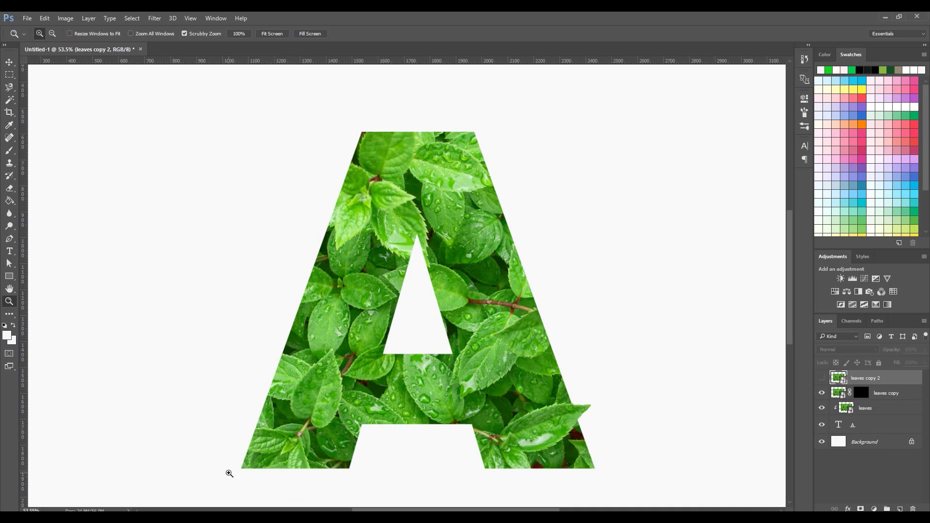
Mask leaves copy 2 to a leaf traced at the A's upper right edge.
{"action": "left_click_drag", "start_coordinate": [340, 306], "coordinate": [496, 225]}
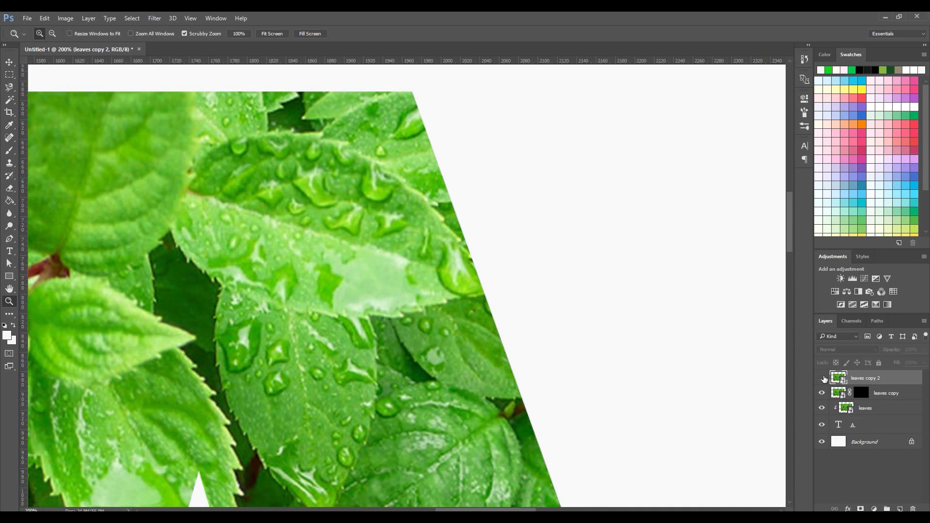
{"action": "left_click", "coordinate": [822, 378]}
{"action": "left_click_drag", "start_coordinate": [502, 290], "coordinate": [557, 288]}
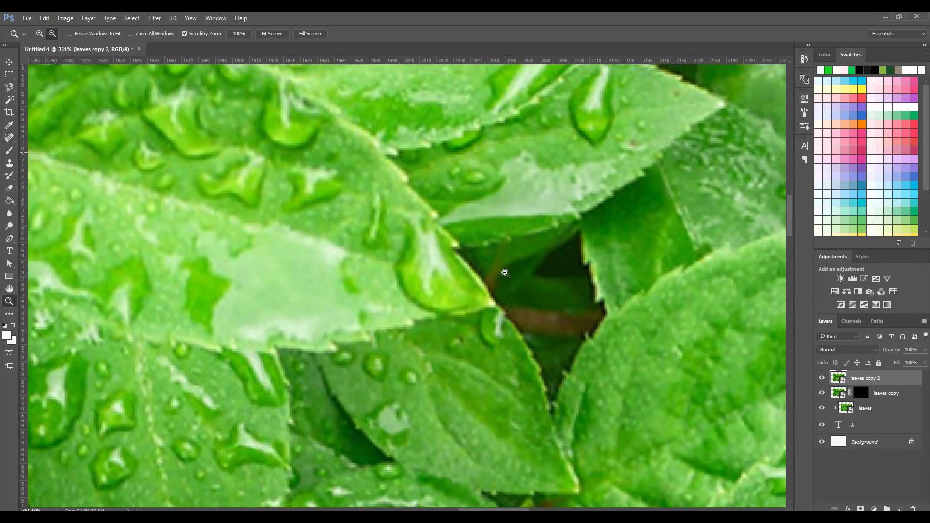
{"action": "key", "text": "l"}
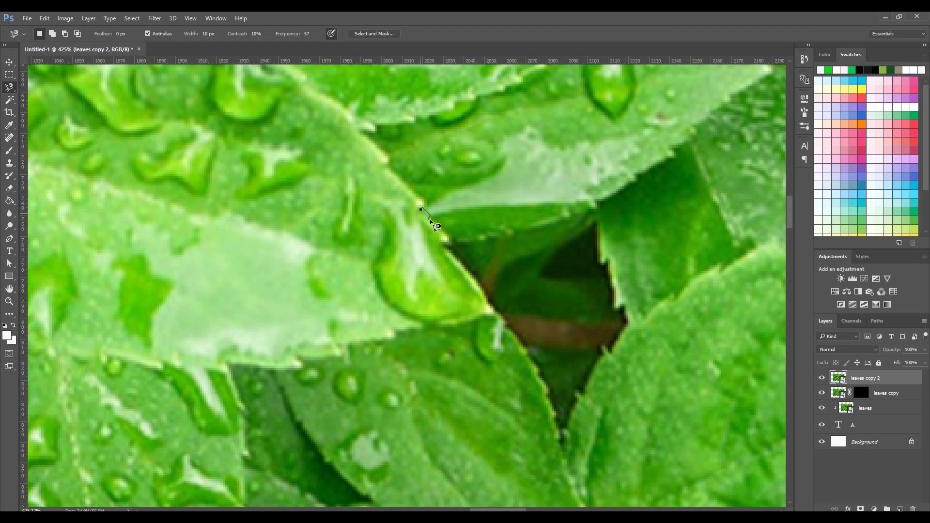
{"action": "left_click", "coordinate": [442, 244]}
{"action": "left_click", "coordinate": [420, 210]}
{"action": "left_click", "coordinate": [859, 508]}
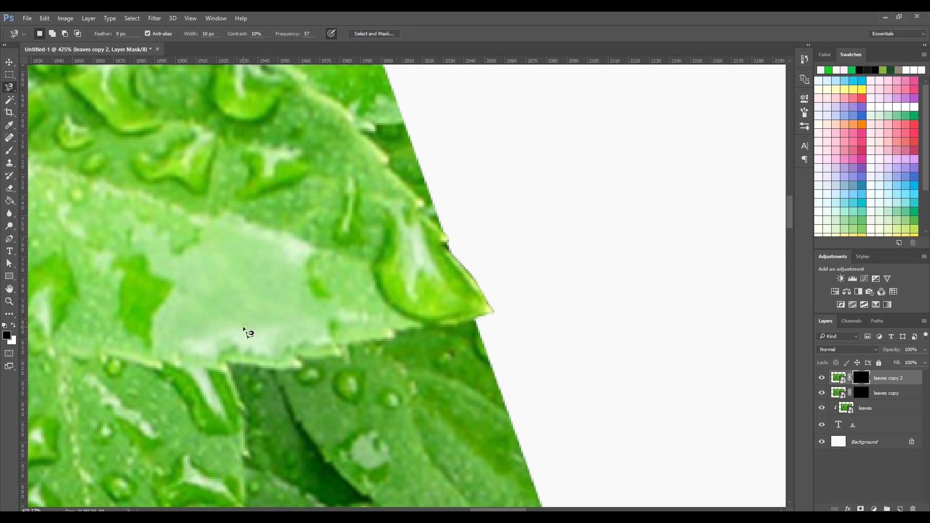
Touch up the leaves copy 2 mask with the Brush along the A's upper right edge.
{"action": "left_click", "coordinate": [9, 301]}
{"action": "right_click", "coordinate": [396, 238]}
{"action": "left_click", "coordinate": [402, 239]}
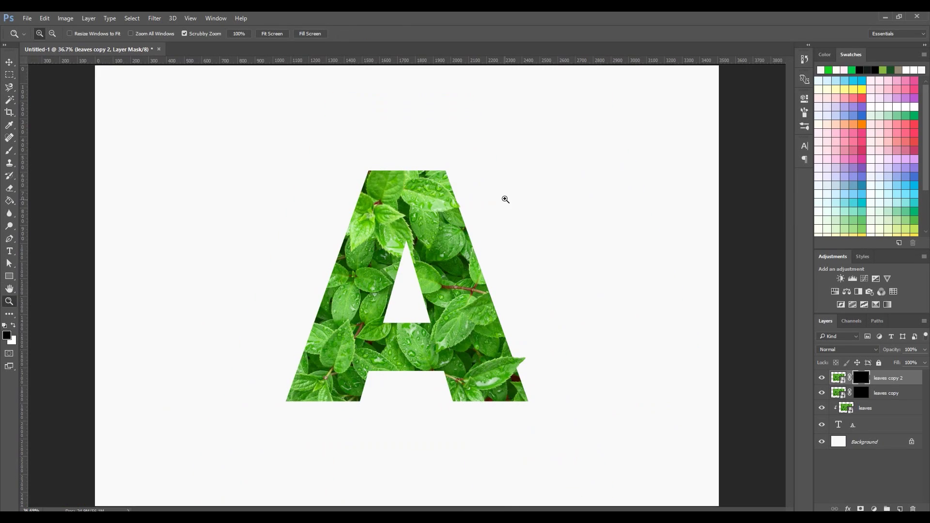
{"action": "left_click_drag", "start_coordinate": [465, 193], "coordinate": [401, 240]}
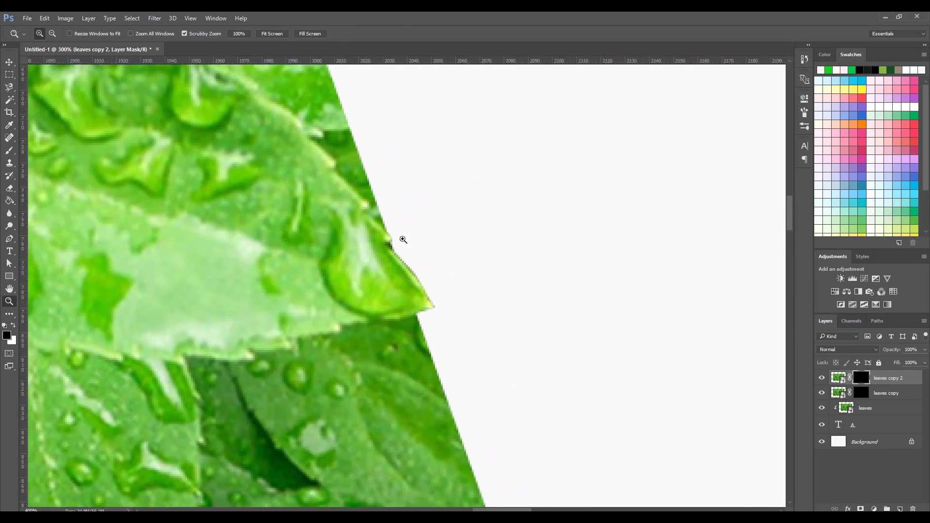
{"action": "left_click", "coordinate": [9, 150]}
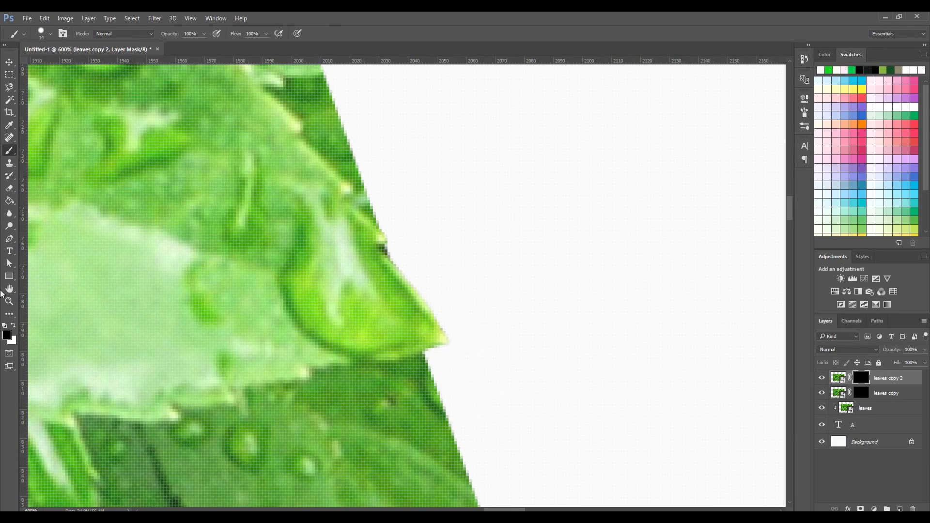
{"action": "left_click", "coordinate": [8, 300]}
{"action": "left_click_drag", "start_coordinate": [426, 234], "coordinate": [393, 233]}
{"action": "mouse_move", "coordinate": [354, 334]}
{"action": "left_mouse_down"}
{"action": "mouse_move", "coordinate": [378, 328]}
{"action": "mouse_move", "coordinate": [364, 347]}
{"action": "left_mouse_up"}
Duplicate the layer as leaves copy 3 and delete its mask to reveal the full photo.
{"action": "left_click_drag", "start_coordinate": [886, 378], "coordinate": [899, 509]}
{"action": "right_click", "coordinate": [867, 384]}
{"action": "left_click", "coordinate": [824, 401]}
{"action": "left_click_drag", "start_coordinate": [349, 290], "coordinate": [373, 290]}
{"action": "left_click", "coordinate": [7, 87]}
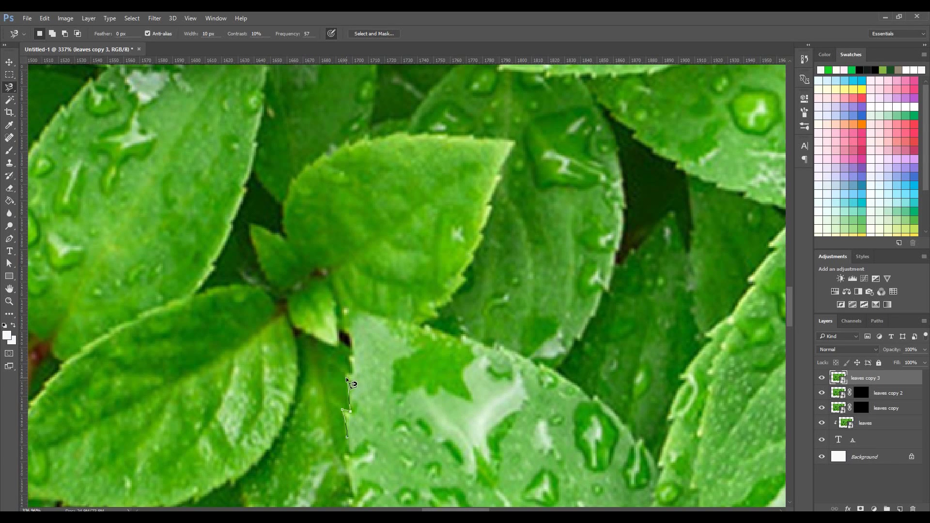
Mask leaves copy 3 to a leaf traced inside the A's triangular hole, refining with the Brush.
{"action": "left_click", "coordinate": [345, 308]}
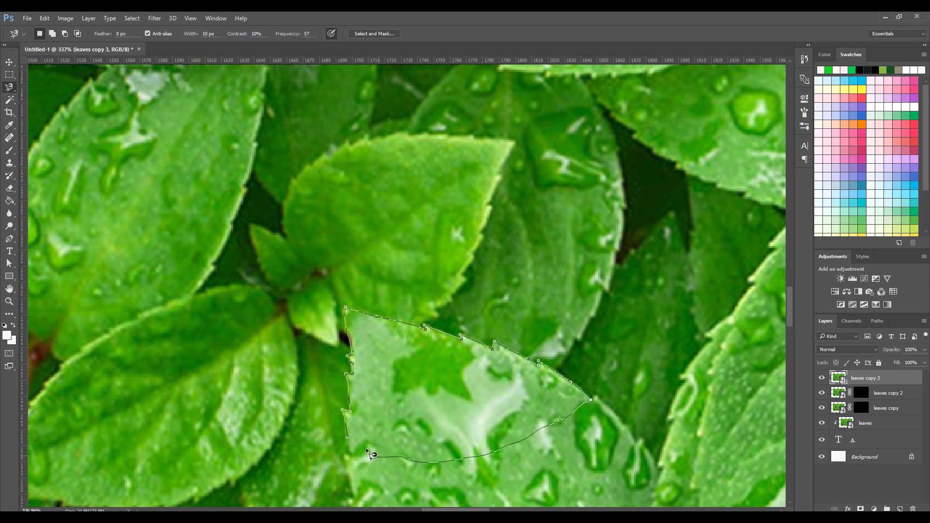
{"action": "double_click", "coordinate": [411, 417]}
{"action": "left_click", "coordinate": [860, 509]}
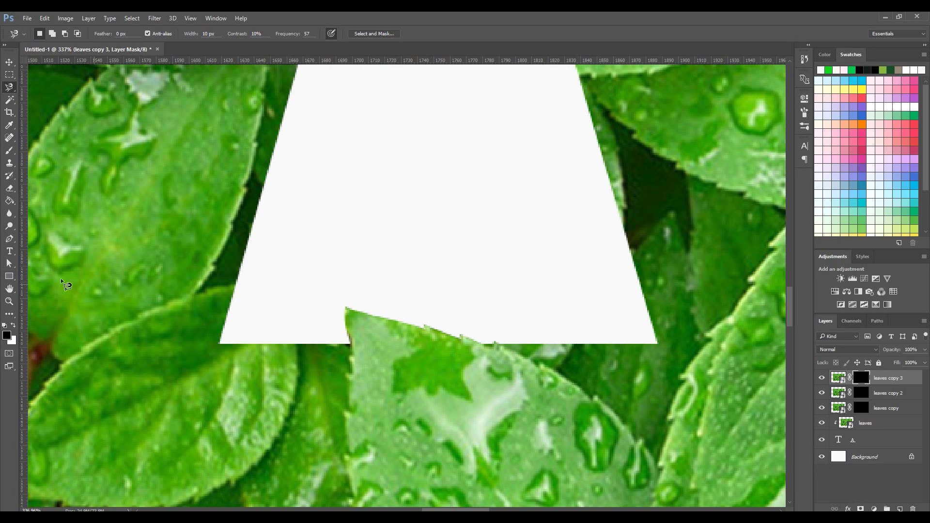
{"action": "scroll", "coordinate": [339, 353], "scroll_direction": "up", "scroll_amount": 3}
{"action": "scroll", "coordinate": [339, 353], "scroll_direction": "up", "scroll_amount": 2}
{"action": "left_click", "coordinate": [9, 151]}
{"action": "left_click", "coordinate": [51, 33]}
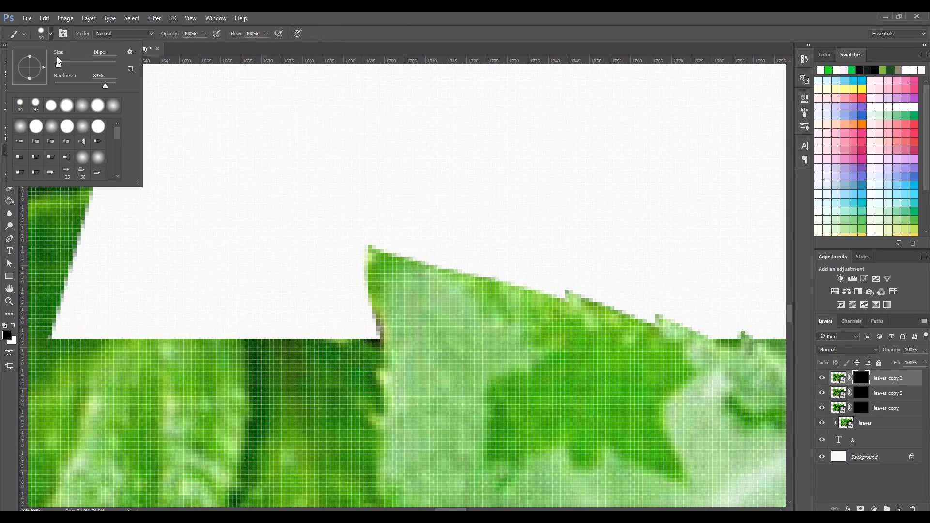
{"action": "left_click", "coordinate": [360, 329]}
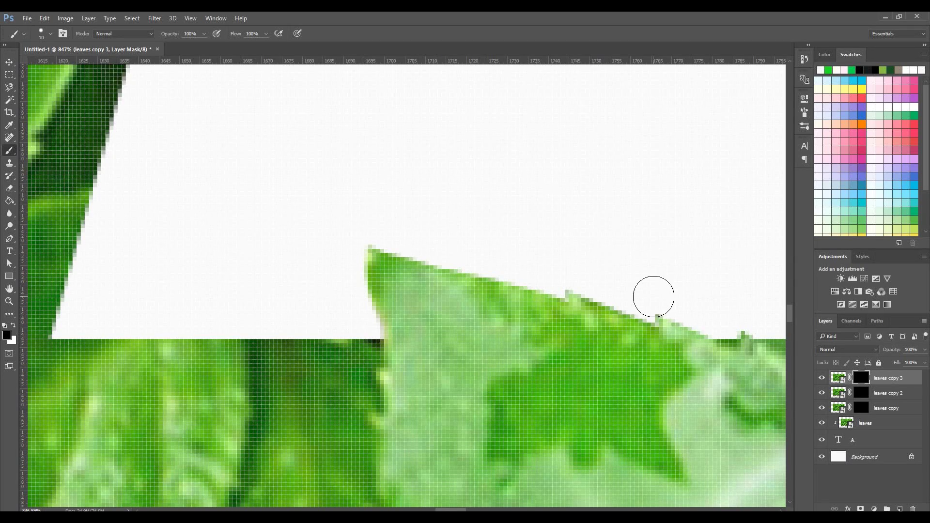
Duplicate the layer as leaves copy 4 and delete its mask.
{"action": "key", "text": "z"}
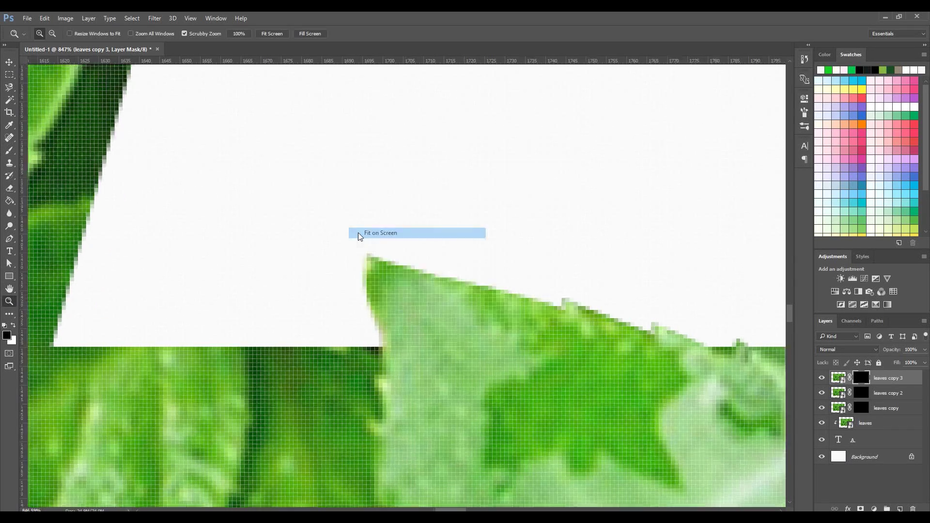
{"action": "key", "text": "ctrl+0"}
{"action": "mouse_move", "coordinate": [458, 341]}
{"action": "left_mouse_down"}
{"action": "mouse_move", "coordinate": [398, 376]}
{"action": "mouse_move", "coordinate": [315, 346]}
{"action": "mouse_move", "coordinate": [339, 344]}
{"action": "mouse_move", "coordinate": [338, 289]}
{"action": "mouse_move", "coordinate": [310, 313]}
{"action": "left_mouse_up"}
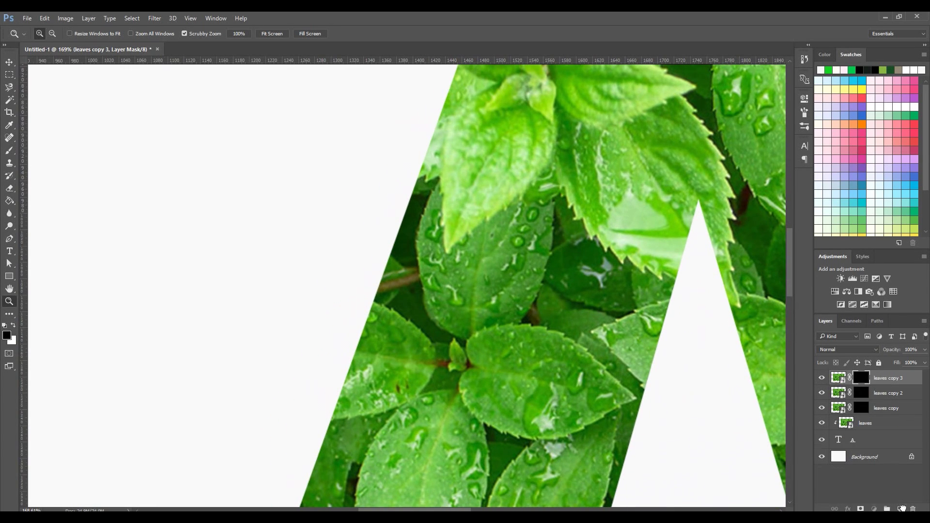
{"action": "key", "text": "ctrl+j"}
{"action": "right_click", "coordinate": [861, 378]}
{"action": "left_click", "coordinate": [853, 395]}
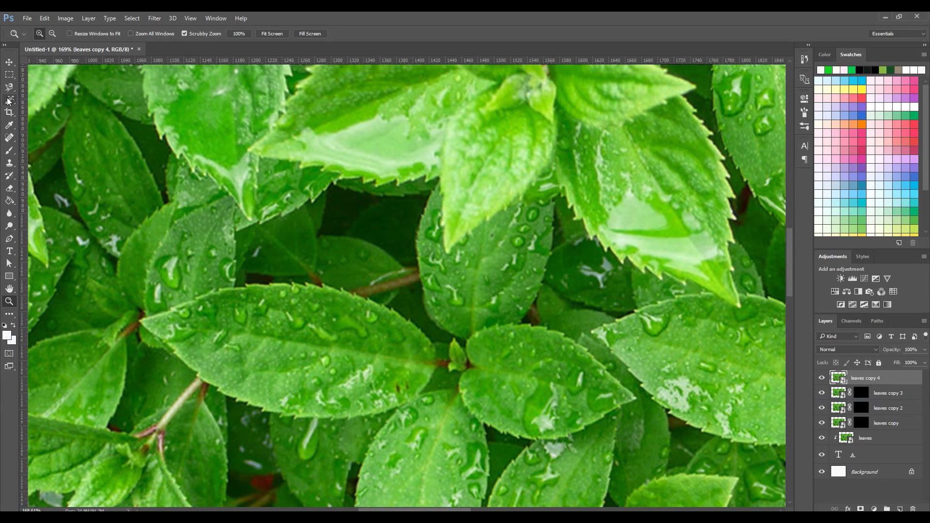
Make a first Magnetic Lasso leaf selection and mask, then undo the mask to refine it.
{"action": "left_click", "coordinate": [9, 87]}
{"action": "scroll", "coordinate": [111, 312], "scroll_direction": "up", "scroll_amount": 4}
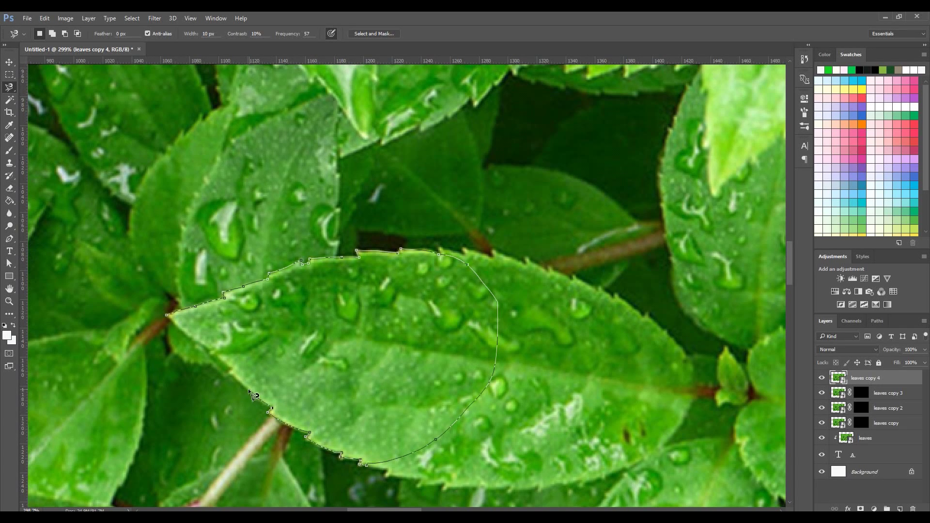
{"action": "left_click", "coordinate": [166, 316]}
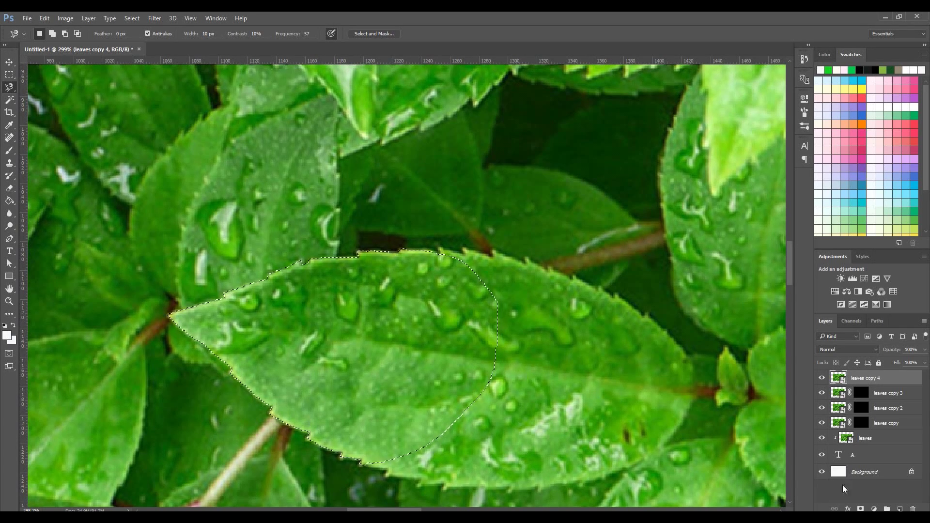
{"action": "left_click", "coordinate": [861, 508]}
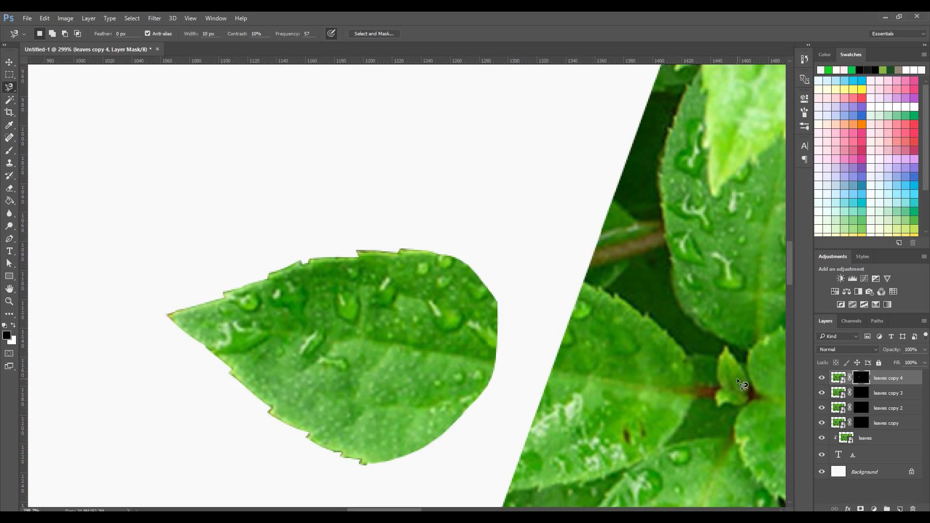
{"action": "key", "text": "ctrl+z"}
In Add to Selection mode, trace the leaf's serrated top edge to its right tip.
{"action": "left_click", "coordinate": [52, 35]}
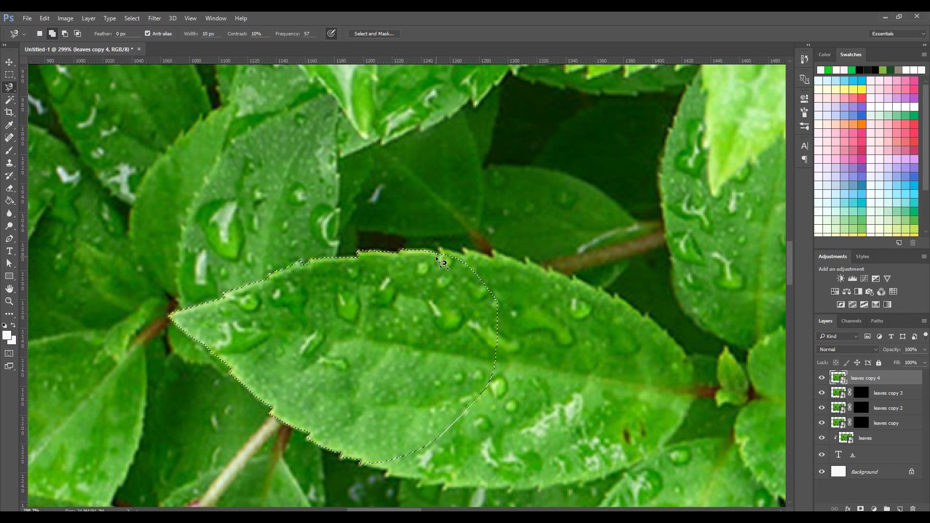
{"action": "left_click", "coordinate": [821, 378]}
{"action": "left_click", "coordinate": [492, 256]}
{"action": "left_click", "coordinate": [525, 255]}
{"action": "left_click", "coordinate": [550, 265]}
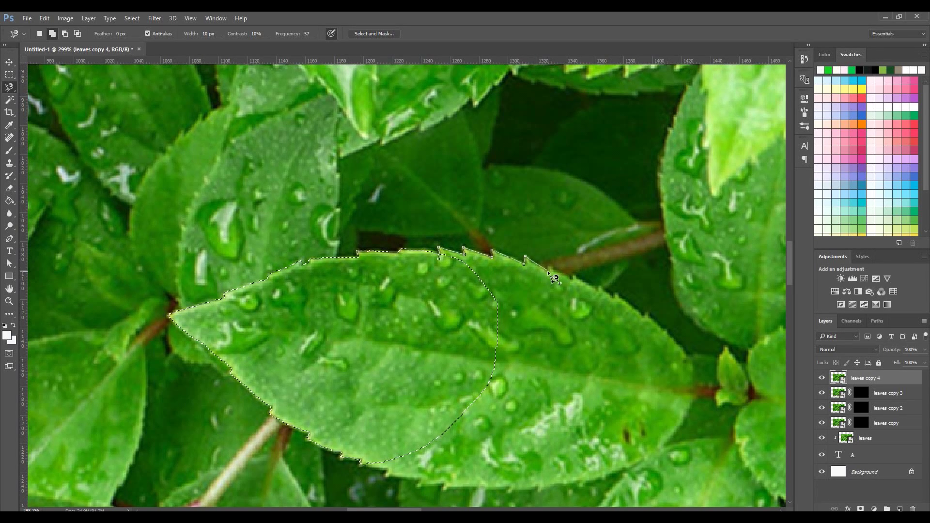
{"action": "left_click", "coordinate": [572, 276]}
{"action": "left_click", "coordinate": [598, 288]}
{"action": "left_click", "coordinate": [614, 294]}
{"action": "left_click", "coordinate": [644, 316]}
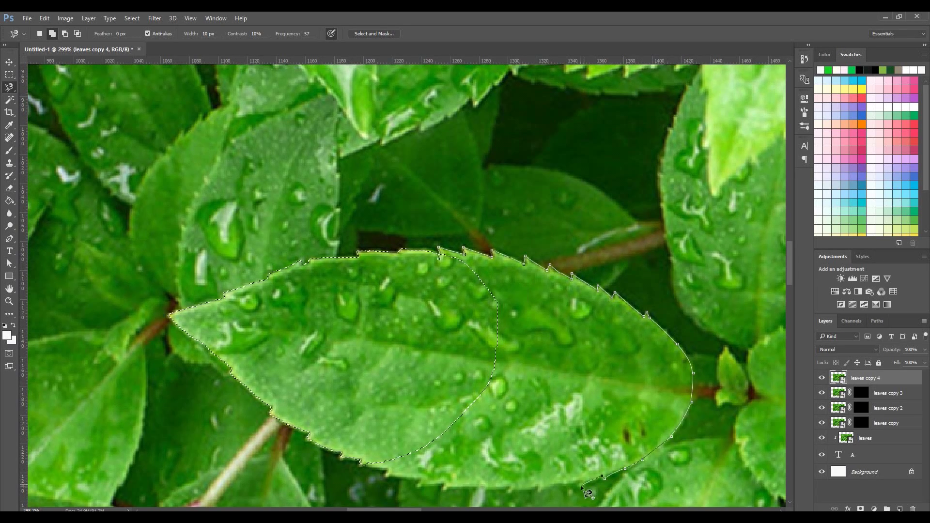
Close the outline along the leaf's bottom edge and mask leaves copy 4 to it.
{"action": "left_click", "coordinate": [538, 487]}
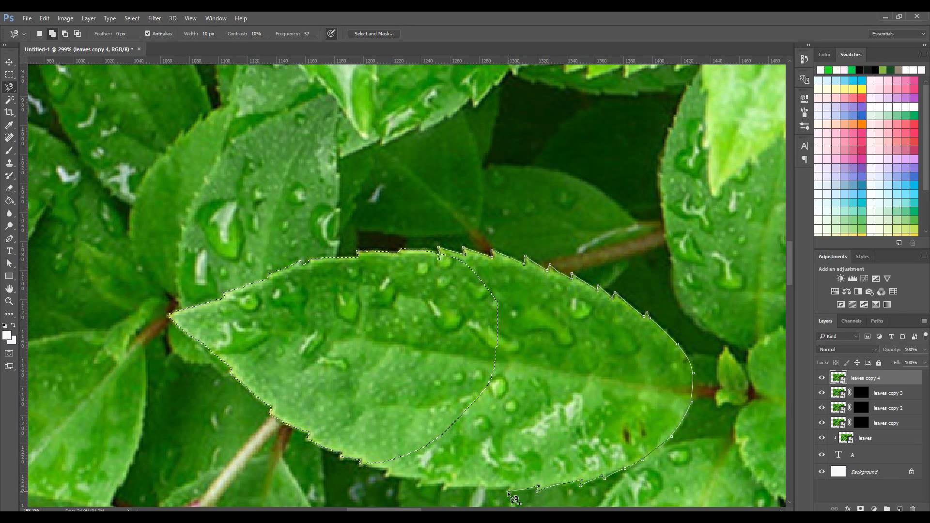
{"action": "left_click", "coordinate": [508, 490]}
{"action": "left_click", "coordinate": [416, 487]}
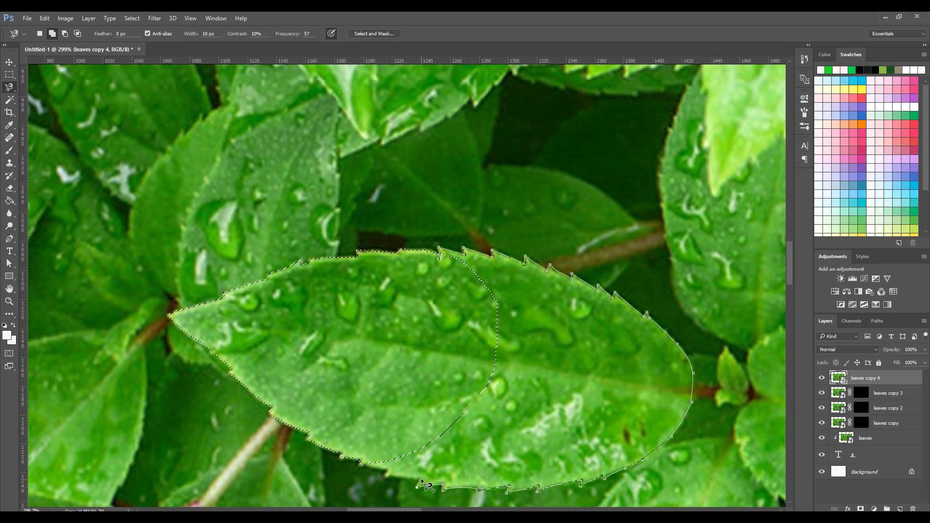
{"action": "left_click", "coordinate": [367, 471]}
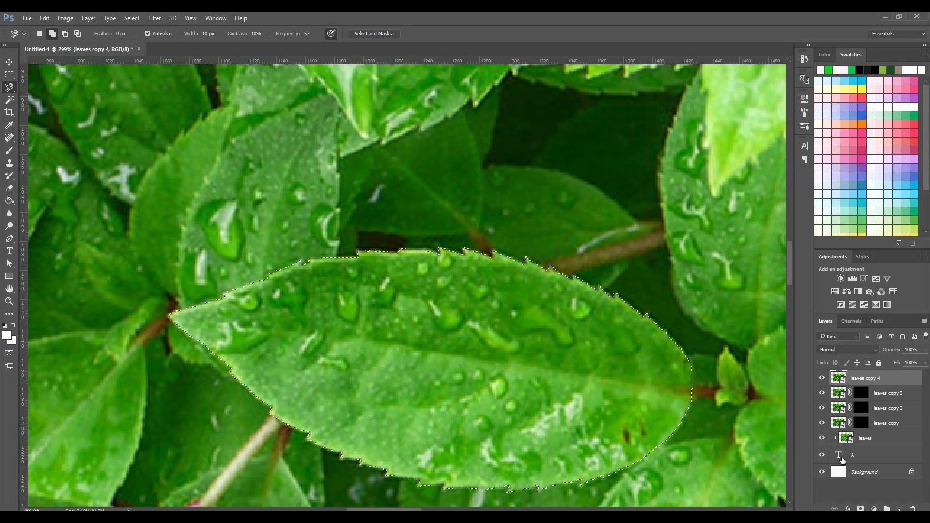
{"action": "left_click", "coordinate": [859, 508]}
Zoom in on the leaf's left tip and paint away fringe along its top edge.
{"action": "key", "text": "z"}
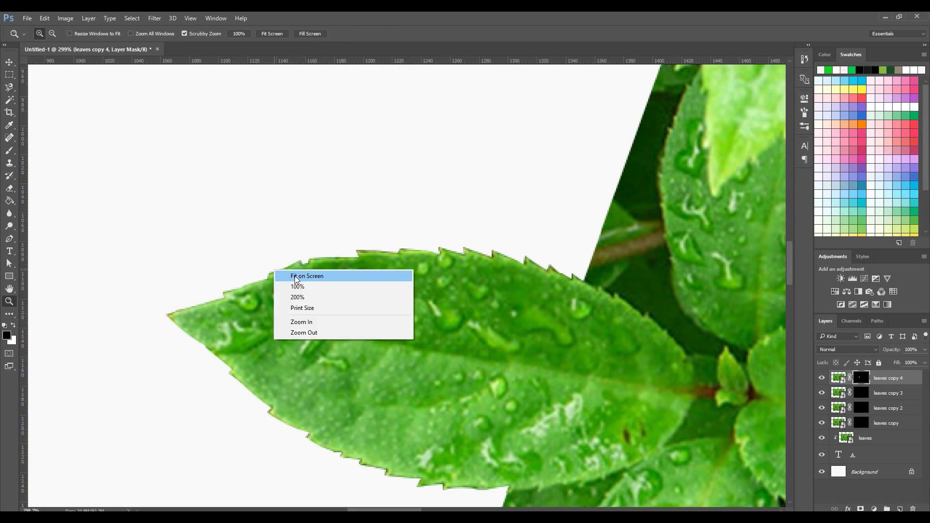
{"action": "key", "text": "ctrl+0"}
{"action": "left_click_drag", "start_coordinate": [369, 248], "coordinate": [83, 337]}
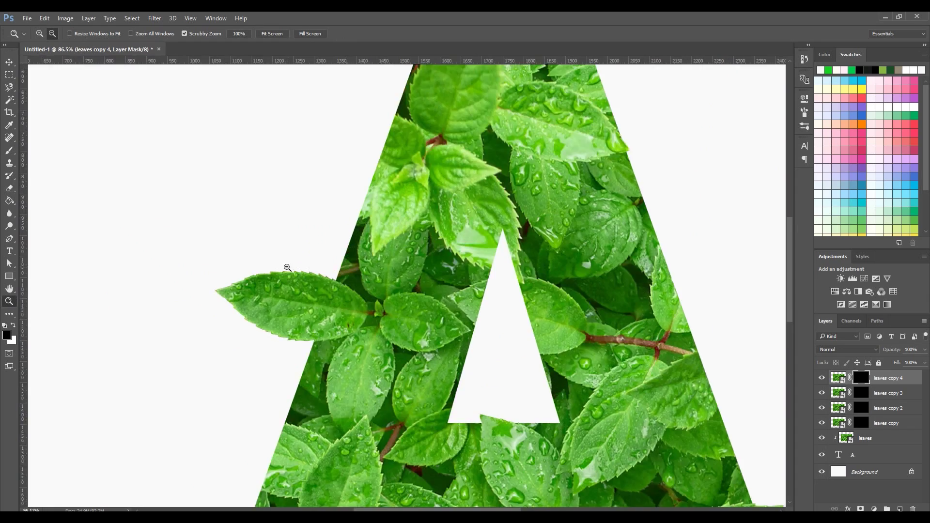
{"action": "key", "text": "b"}
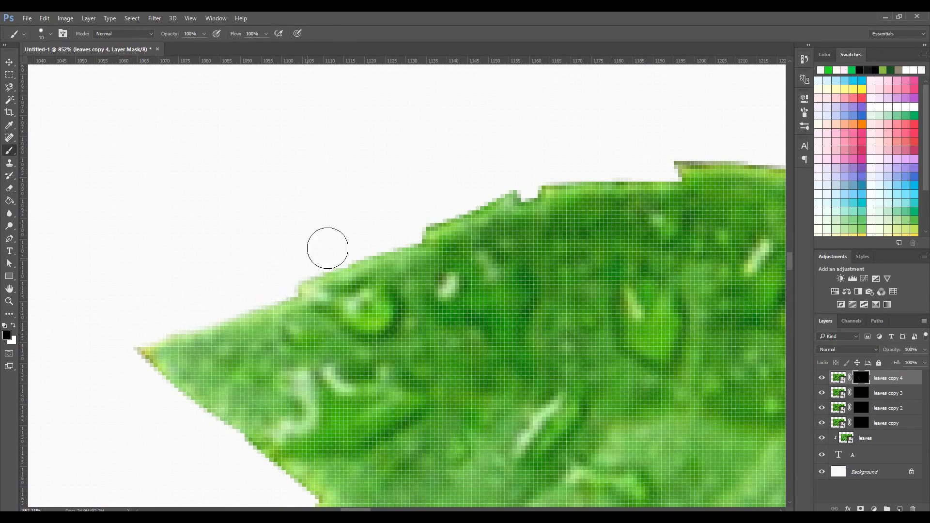
{"action": "mouse_move", "coordinate": [404, 221]}
{"action": "left_mouse_down"}
{"action": "mouse_move", "coordinate": [495, 179]}
{"action": "mouse_move", "coordinate": [712, 139]}
{"action": "mouse_move", "coordinate": [746, 144]}
{"action": "left_mouse_up"}
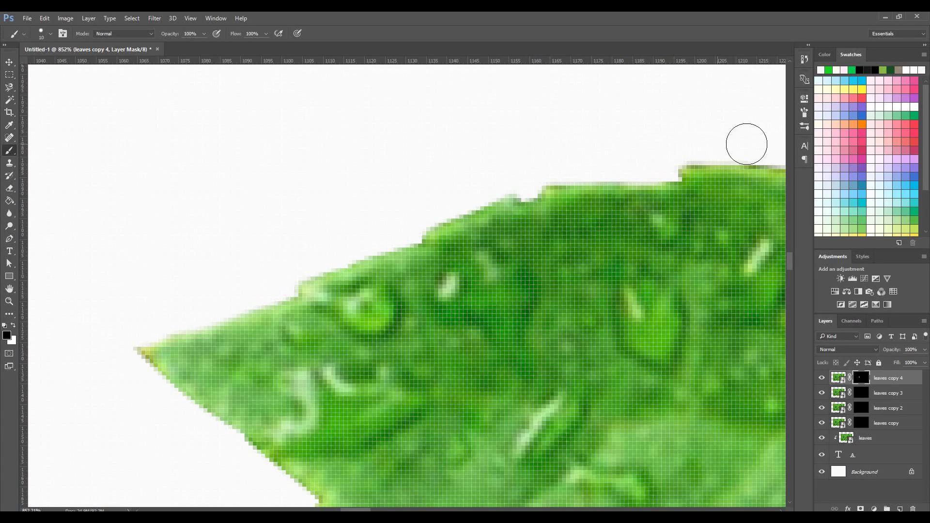
{"action": "scroll", "coordinate": [114, 243], "scroll_direction": "down", "scroll_amount": 5, "text": "alt"}
{"action": "scroll", "coordinate": [312, 228], "scroll_direction": "up", "scroll_amount": 3, "text": "alt"}
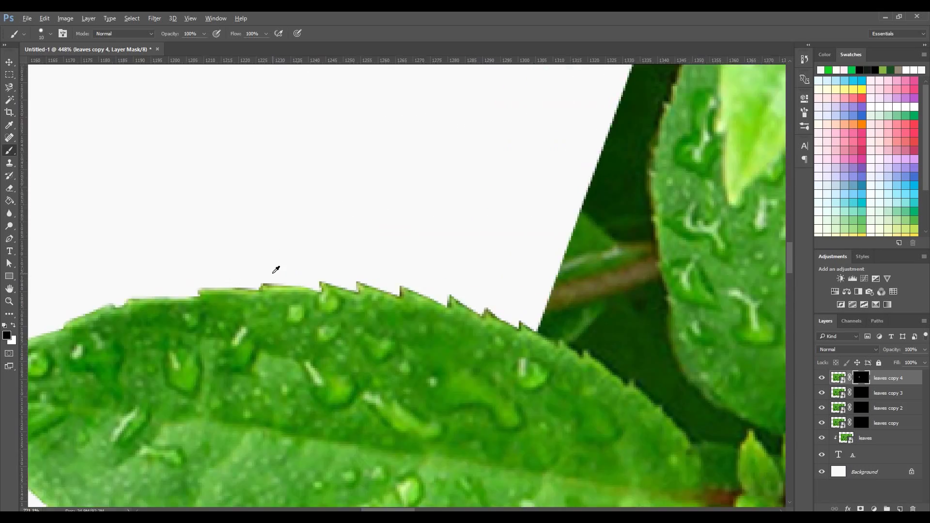
{"action": "scroll", "coordinate": [276, 269], "scroll_direction": "up", "scroll_amount": 3, "text": "alt"}
{"action": "scroll", "coordinate": [305, 288], "scroll_direction": "down", "scroll_amount": 1, "text": "alt"}
{"action": "scroll", "coordinate": [256, 285], "scroll_direction": "up", "scroll_amount": 2, "text": "alt"}
{"action": "mouse_move", "coordinate": [305, 295]}
{"action": "left_mouse_down"}
{"action": "mouse_move", "coordinate": [349, 278]}
{"action": "mouse_move", "coordinate": [475, 274]}
{"action": "mouse_move", "coordinate": [535, 288]}
{"action": "left_mouse_up"}
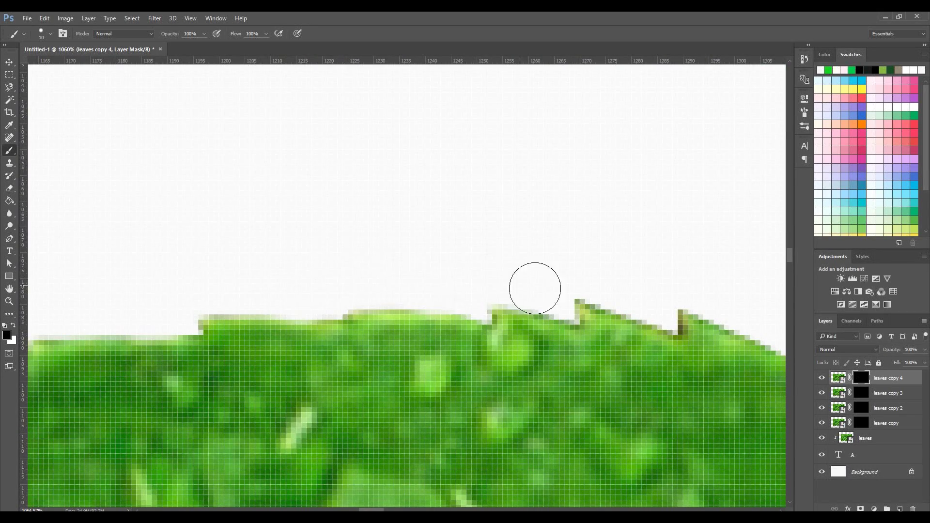
Shrink the mask brush to 3 px and paint out pale fringe along the serrated edge.
{"action": "left_click", "coordinate": [51, 35]}
{"action": "key", "text": "Down"}
{"action": "key", "text": "Down"}
{"action": "key", "text": "Down"}
{"action": "key", "text": "Return"}
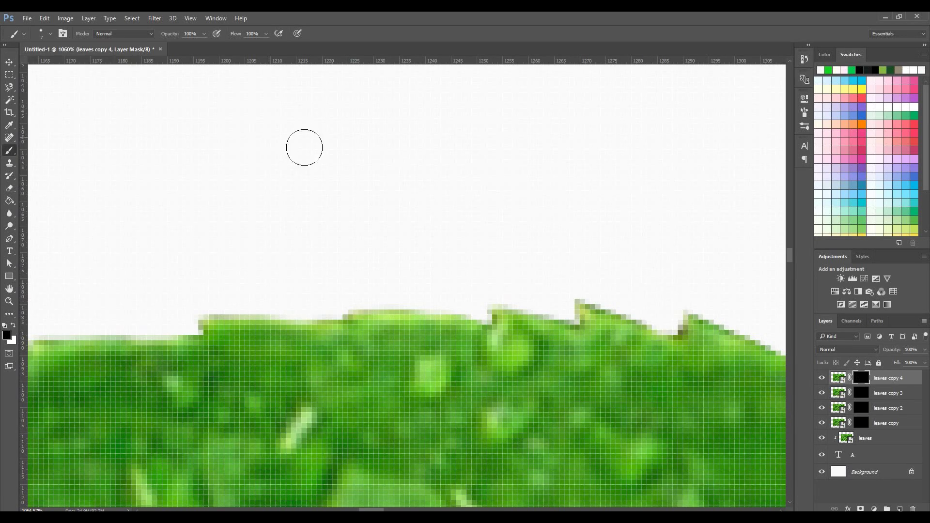
{"action": "left_click", "coordinate": [51, 34]}
{"action": "type", "text": "3"}
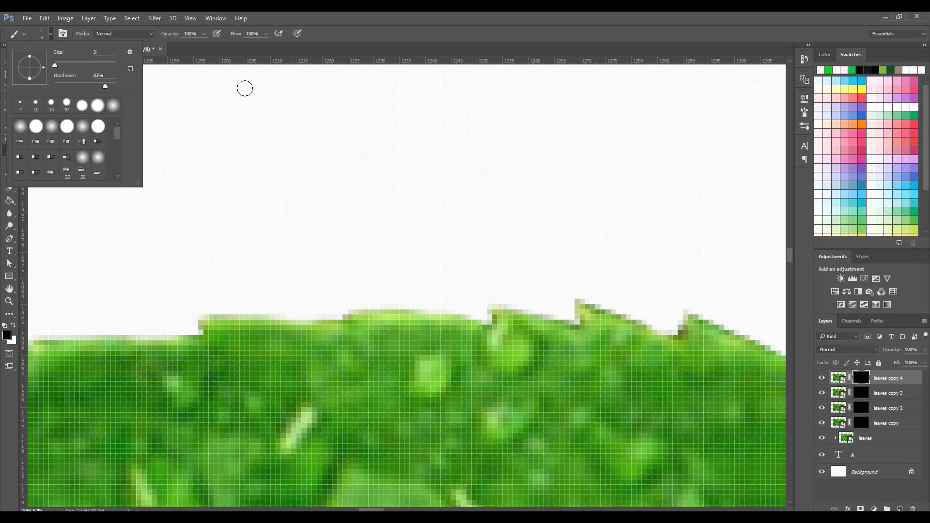
{"action": "key", "text": "Return"}
{"action": "left_click_drag", "start_coordinate": [675, 320], "coordinate": [564, 311]}
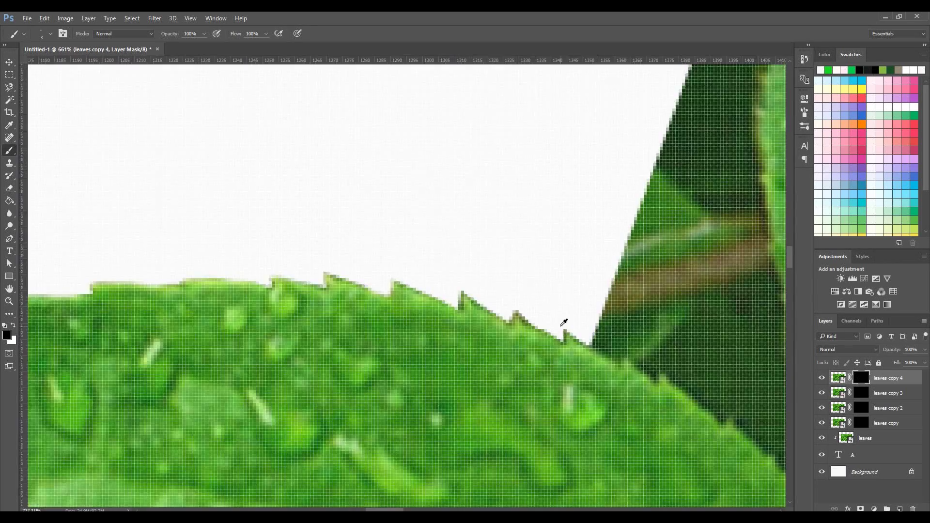
{"action": "left_click_drag", "start_coordinate": [358, 246], "coordinate": [590, 342]}
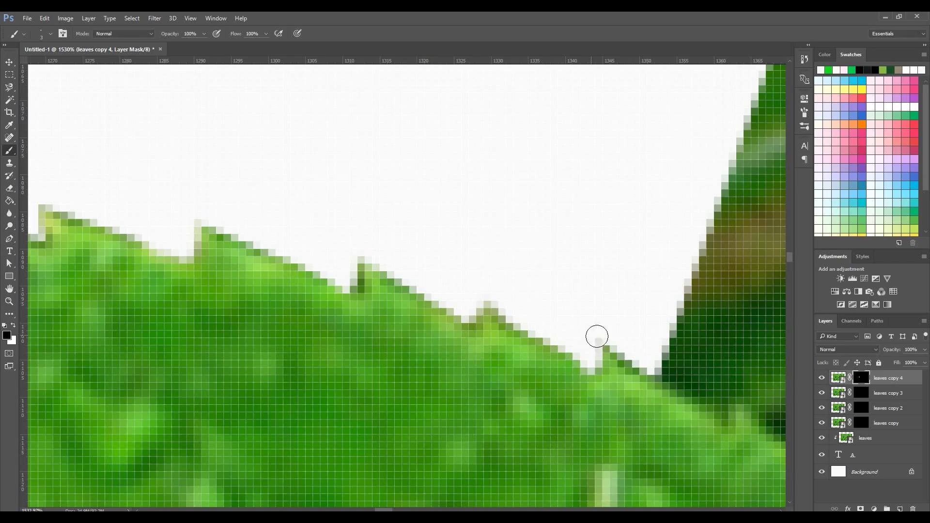
Remove the notch near the leaf tip and clean fringe along the lower edge.
{"action": "scroll", "coordinate": [492, 269], "scroll_direction": "down", "scroll_amount": 5}
{"action": "scroll", "coordinate": [468, 274], "scroll_direction": "up", "scroll_amount": 5}
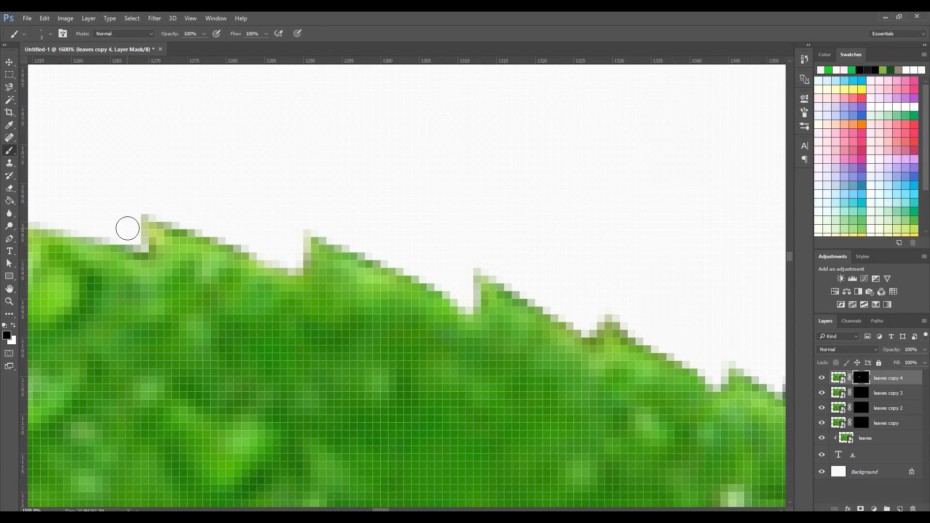
{"action": "scroll", "coordinate": [457, 251], "scroll_direction": "down", "scroll_amount": 5}
{"action": "scroll", "coordinate": [256, 295], "scroll_direction": "up", "scroll_amount": 2}
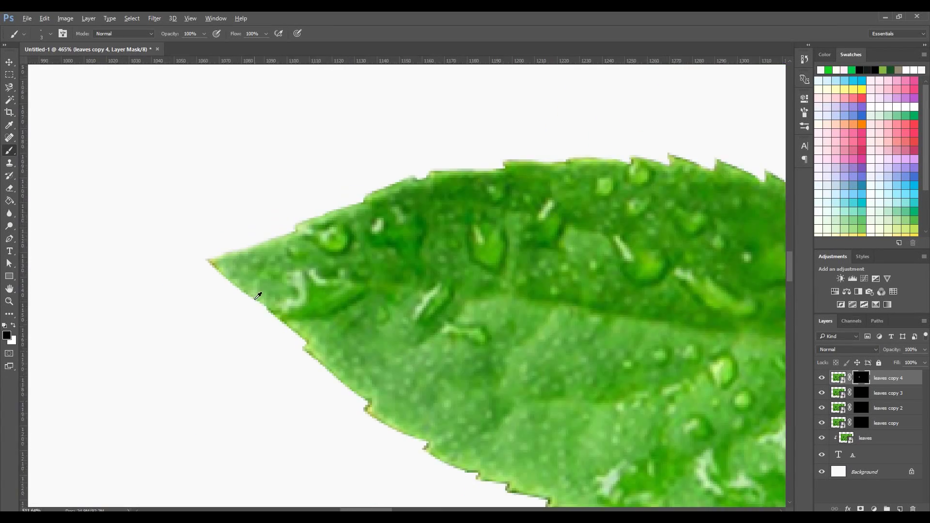
{"action": "scroll", "coordinate": [257, 295], "scroll_direction": "up", "scroll_amount": 2}
{"action": "left_click_drag", "start_coordinate": [332, 354], "coordinate": [363, 389]}
{"action": "scroll", "coordinate": [451, 422], "scroll_direction": "down", "scroll_amount": 3}
{"action": "scroll", "coordinate": [485, 358], "scroll_direction": "down", "scroll_amount": 3}
{"action": "mouse_move", "coordinate": [498, 347]}
{"action": "left_mouse_down"}
{"action": "mouse_move", "coordinate": [544, 392]}
{"action": "mouse_move", "coordinate": [630, 430]}
{"action": "mouse_move", "coordinate": [730, 494]}
{"action": "left_mouse_up"}
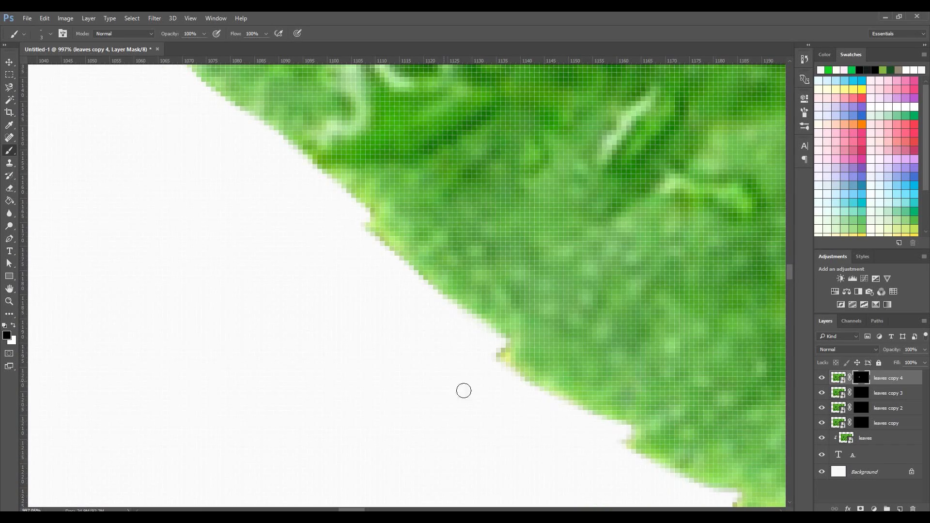
Paint out the remaining fringe along the leaf's lower edge.
{"action": "scroll", "coordinate": [463, 391], "scroll_direction": "down", "scroll_amount": 5}
{"action": "scroll", "coordinate": [301, 291], "scroll_direction": "up", "scroll_amount": 3}
{"action": "scroll", "coordinate": [297, 311], "scroll_direction": "up", "scroll_amount": 2}
{"action": "scroll", "coordinate": [271, 325], "scroll_direction": "up", "scroll_amount": 1}
{"action": "mouse_move", "coordinate": [262, 330]}
{"action": "left_mouse_down"}
{"action": "mouse_move", "coordinate": [300, 328]}
{"action": "mouse_move", "coordinate": [329, 357]}
{"action": "mouse_move", "coordinate": [481, 386]}
{"action": "mouse_move", "coordinate": [537, 423]}
{"action": "mouse_move", "coordinate": [656, 436]}
{"action": "mouse_move", "coordinate": [548, 438]}
{"action": "left_mouse_up"}
{"action": "scroll", "coordinate": [444, 363], "scroll_direction": "down", "scroll_amount": 3}
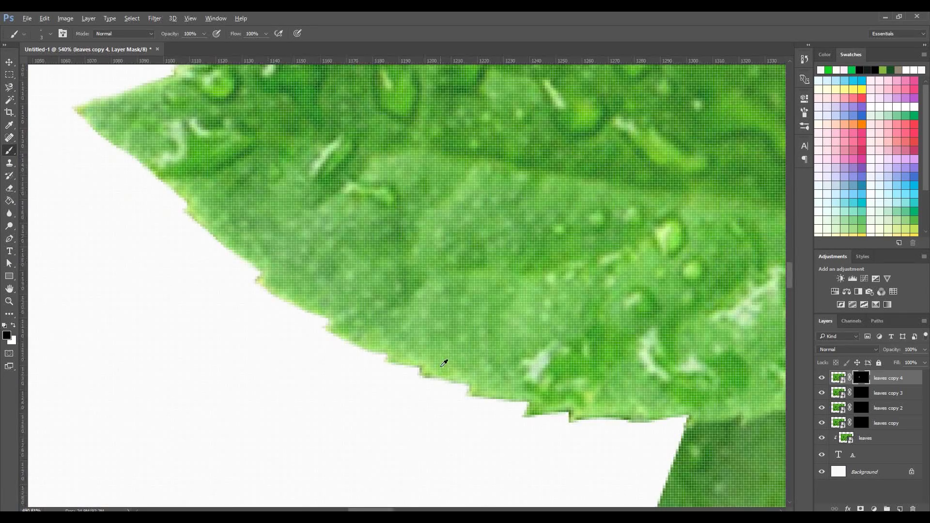
{"action": "scroll", "coordinate": [444, 364], "scroll_direction": "up", "scroll_amount": 1}
{"action": "scroll", "coordinate": [137, 280], "scroll_direction": "up", "scroll_amount": 2}
{"action": "scroll", "coordinate": [242, 339], "scroll_direction": "up", "scroll_amount": 2}
{"action": "mouse_move", "coordinate": [186, 338]}
{"action": "left_mouse_down"}
{"action": "mouse_move", "coordinate": [349, 348]}
{"action": "mouse_move", "coordinate": [305, 344]}
{"action": "mouse_move", "coordinate": [392, 370]}
{"action": "mouse_move", "coordinate": [578, 370]}
{"action": "mouse_move", "coordinate": [730, 349]}
{"action": "left_mouse_up"}
{"action": "scroll", "coordinate": [519, 342], "scroll_direction": "down", "scroll_amount": 1}
{"action": "scroll", "coordinate": [519, 343], "scroll_direction": "down", "scroll_amount": 2}
Zoom the view out and select the A text layer.
{"action": "key", "text": "z"}
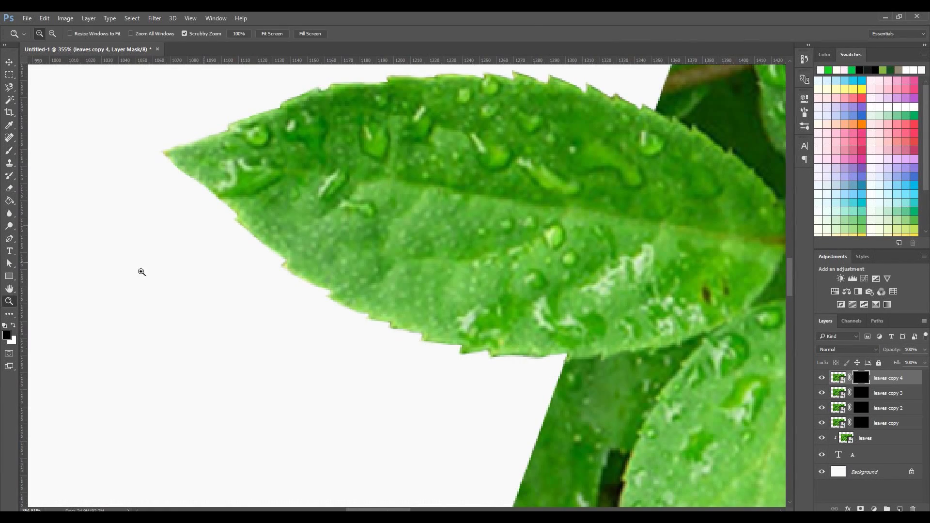
{"action": "scroll", "coordinate": [414, 220], "scroll_direction": "down", "scroll_amount": 3}
{"action": "scroll", "coordinate": [414, 220], "scroll_direction": "up", "scroll_amount": 1}
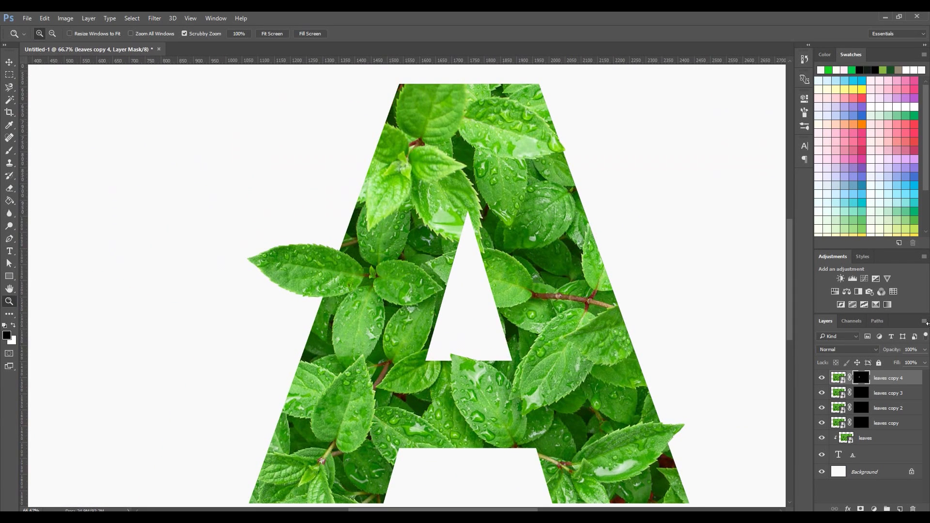
{"action": "left_click", "coordinate": [874, 453]}
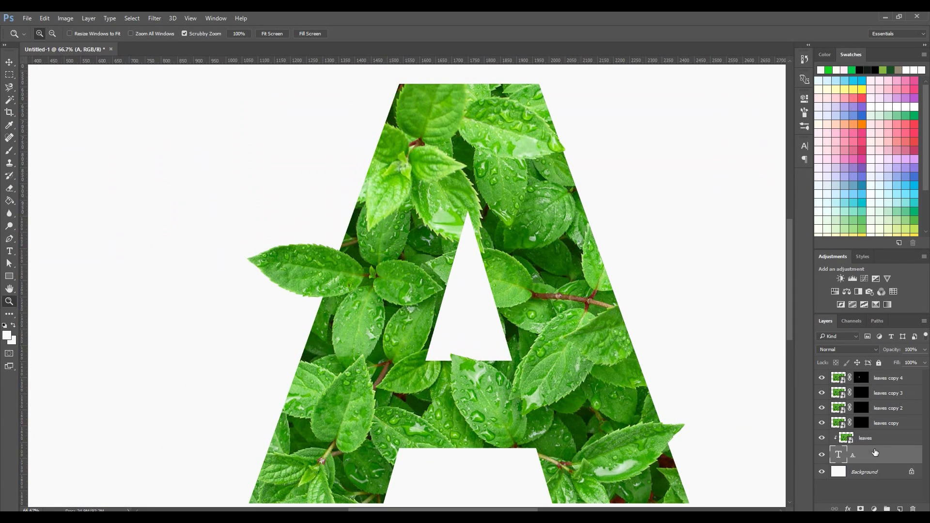
Add Layer 1 with a black foreground brush and move it above the leaves layer.
{"action": "left_click", "coordinate": [899, 508]}
{"action": "key", "text": "b"}
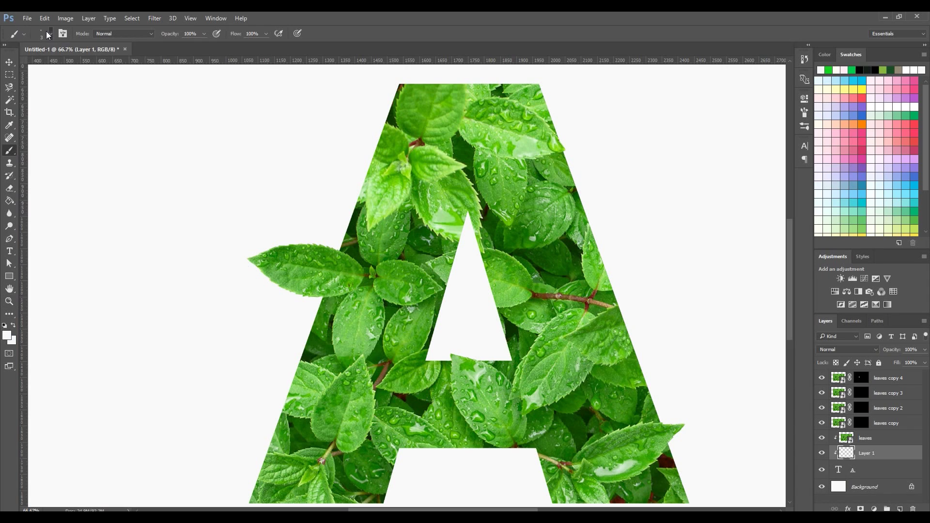
{"action": "left_click", "coordinate": [44, 33]}
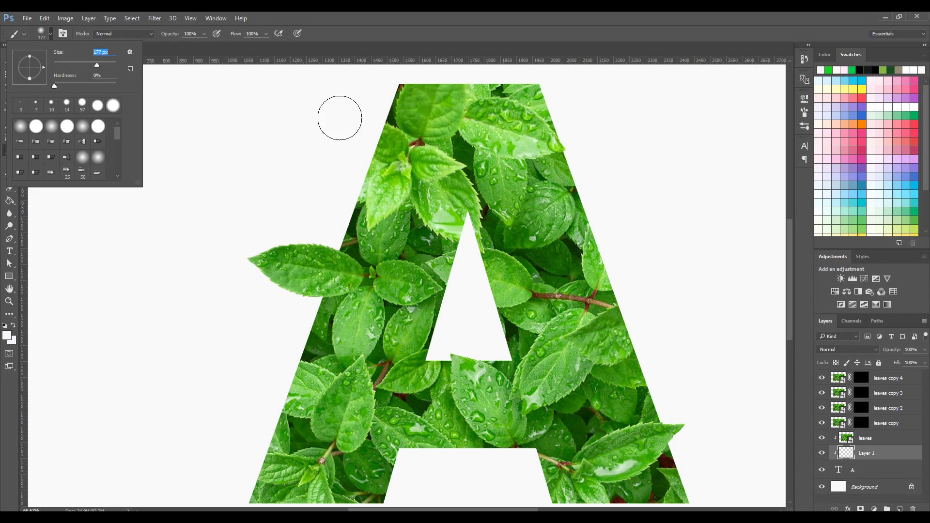
{"action": "left_click", "coordinate": [7, 335]}
{"action": "left_click_drag", "start_coordinate": [427, 337], "coordinate": [415, 352]}
{"action": "left_click", "coordinate": [645, 209]}
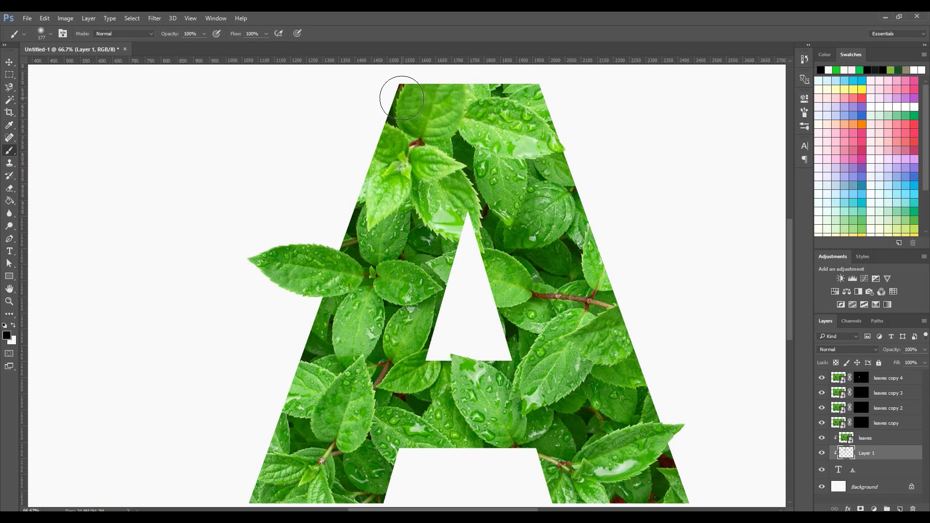
{"action": "left_click_drag", "start_coordinate": [885, 439], "coordinate": [872, 439]}
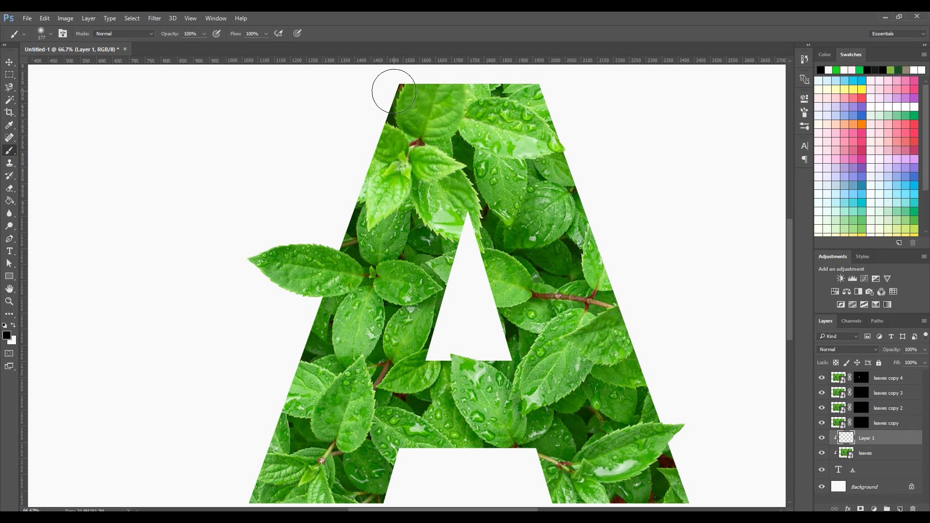
With a 196 px brush, shade the A's left diagonal and right leg's inner edge.
{"action": "left_click", "coordinate": [50, 34]}
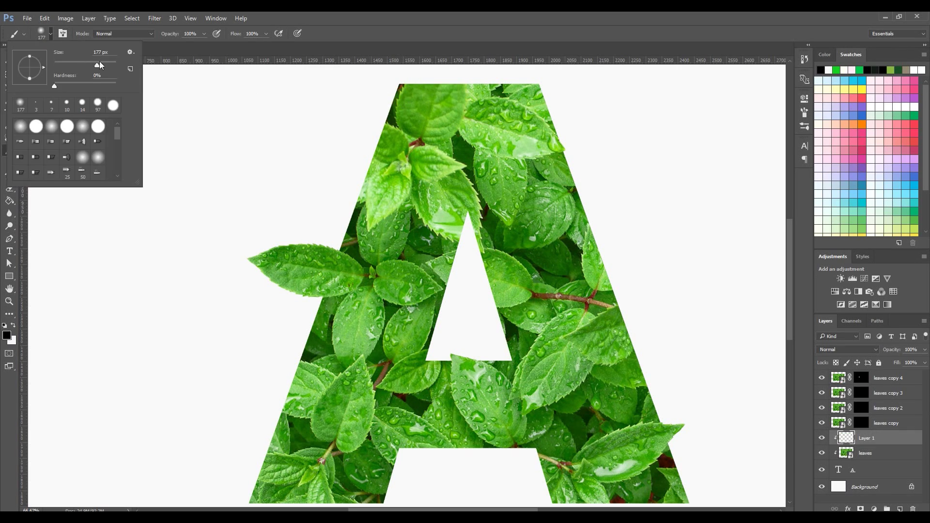
{"action": "left_click_drag", "start_coordinate": [97, 66], "coordinate": [99, 65]}
{"action": "scroll", "coordinate": [430, 151], "scroll_direction": "down", "scroll_amount": 1}
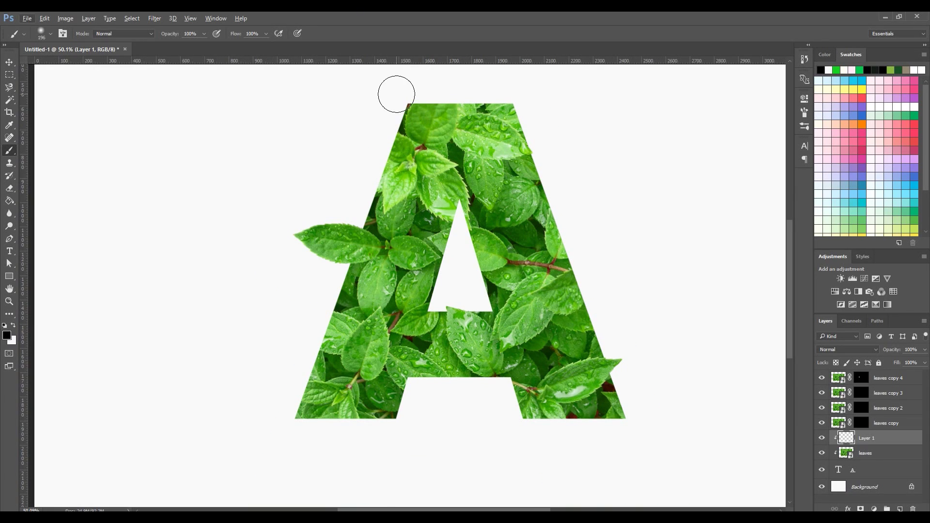
{"action": "left_click_drag", "start_coordinate": [401, 94], "coordinate": [280, 415]}
{"action": "left_click_drag", "start_coordinate": [513, 427], "coordinate": [499, 400]}
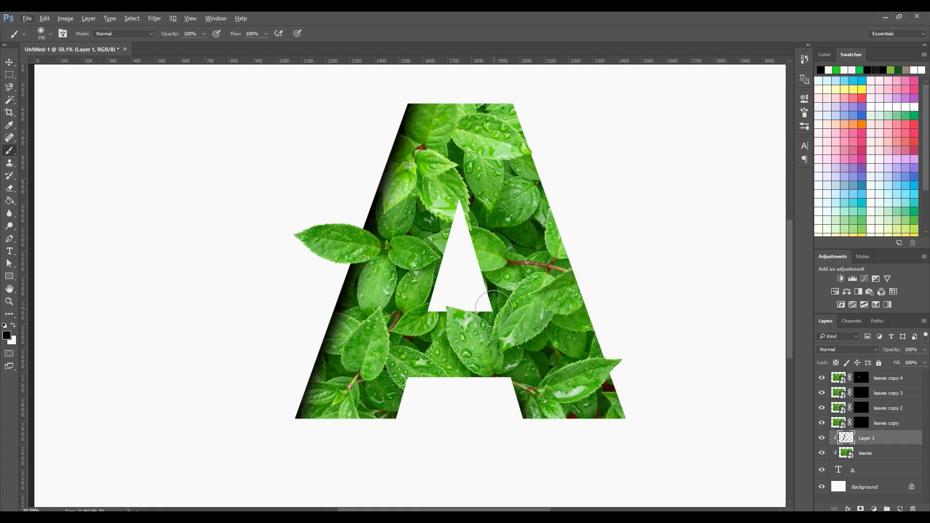
{"action": "scroll", "coordinate": [494, 248], "scroll_direction": "up", "scroll_amount": 3}
{"action": "scroll", "coordinate": [494, 247], "scroll_direction": "up", "scroll_amount": 2}
Try two shadow strokes down the inner triangle's right edge, undoing both.
{"action": "left_click", "coordinate": [50, 34]}
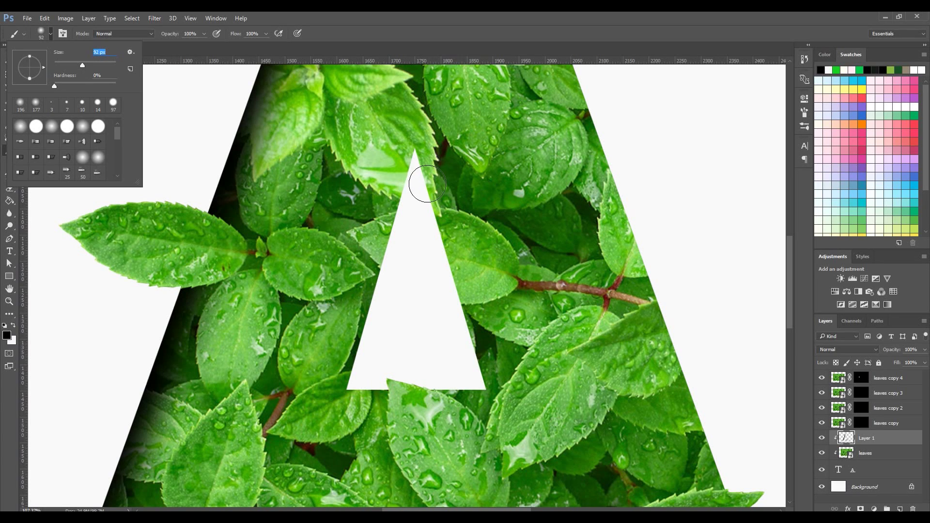
{"action": "left_click_drag", "start_coordinate": [405, 127], "coordinate": [491, 373]}
{"action": "key", "text": "ctrl+z"}
{"action": "left_click", "coordinate": [45, 32]}
{"action": "mouse_move", "coordinate": [418, 157]}
{"action": "left_mouse_down"}
{"action": "mouse_move", "coordinate": [443, 291]}
{"action": "mouse_move", "coordinate": [485, 358]}
{"action": "mouse_move", "coordinate": [415, 162]}
{"action": "mouse_move", "coordinate": [460, 373]}
{"action": "mouse_move", "coordinate": [363, 384]}
{"action": "left_mouse_up"}
{"action": "key", "text": "ctrl+z"}
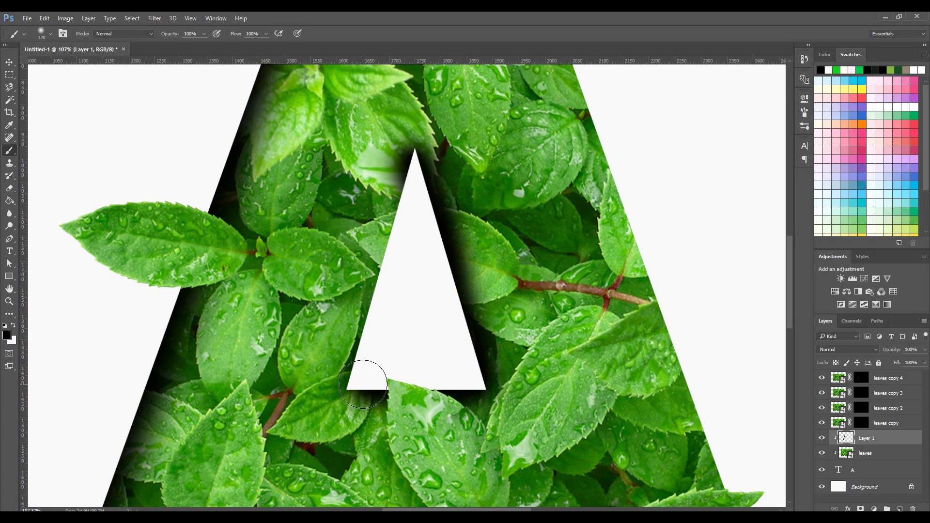
Adjust the view and select the Eraser tool.
{"action": "scroll", "coordinate": [405, 315], "scroll_direction": "down", "scroll_amount": 5}
{"action": "scroll", "coordinate": [486, 251], "scroll_direction": "up", "scroll_amount": 1}
{"action": "scroll", "coordinate": [486, 251], "scroll_direction": "up", "scroll_amount": 1}
{"action": "scroll", "coordinate": [460, 474], "scroll_direction": "up", "scroll_amount": 2}
{"action": "scroll", "coordinate": [463, 474], "scroll_direction": "down", "scroll_amount": 4}
{"action": "scroll", "coordinate": [467, 473], "scroll_direction": "up", "scroll_amount": 5}
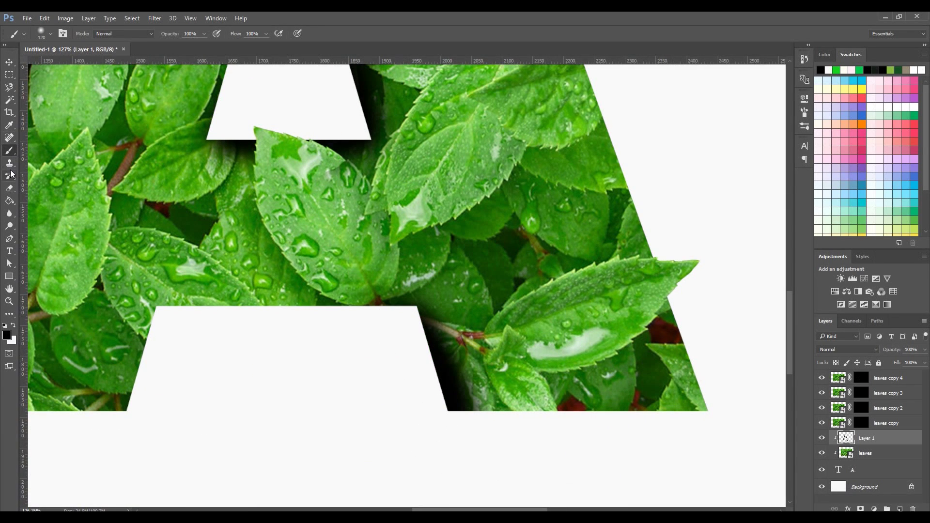
{"action": "left_click", "coordinate": [9, 189]}
Erase the stray shadow right of the inner triangle's top.
{"action": "left_click", "coordinate": [51, 34]}
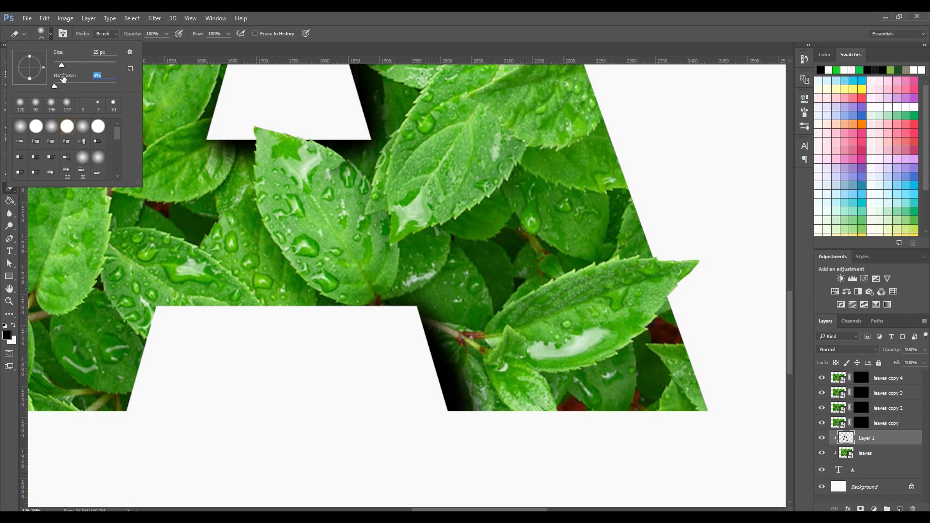
{"action": "key", "text": "Return"}
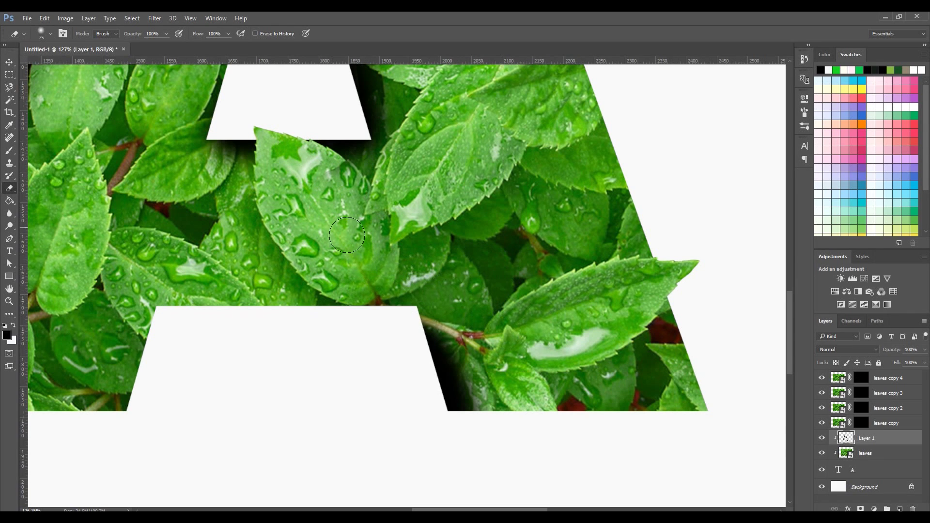
{"action": "scroll", "coordinate": [325, 239], "scroll_direction": "down", "scroll_amount": 3}
{"action": "scroll", "coordinate": [246, 113], "scroll_direction": "up", "scroll_amount": 3}
{"action": "scroll", "coordinate": [246, 113], "scroll_direction": "up", "scroll_amount": 3}
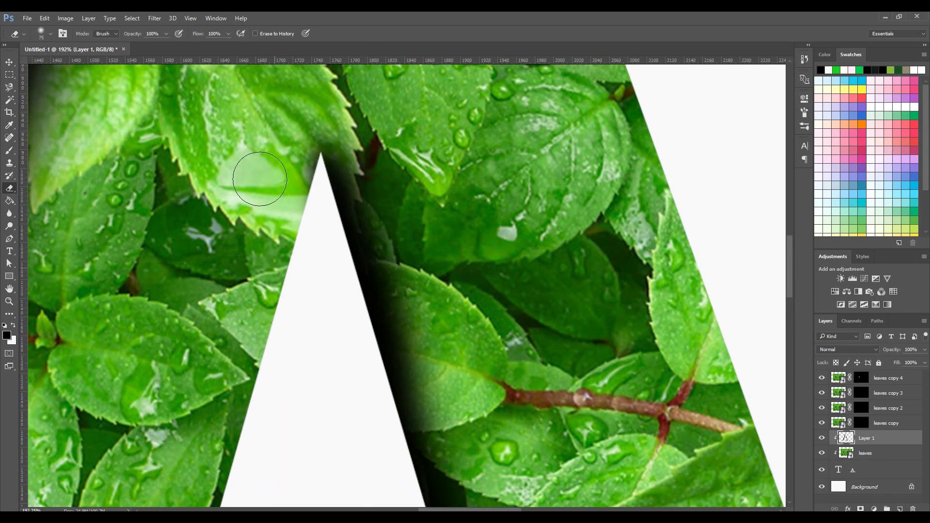
{"action": "left_click_drag", "start_coordinate": [280, 243], "coordinate": [415, 239]}
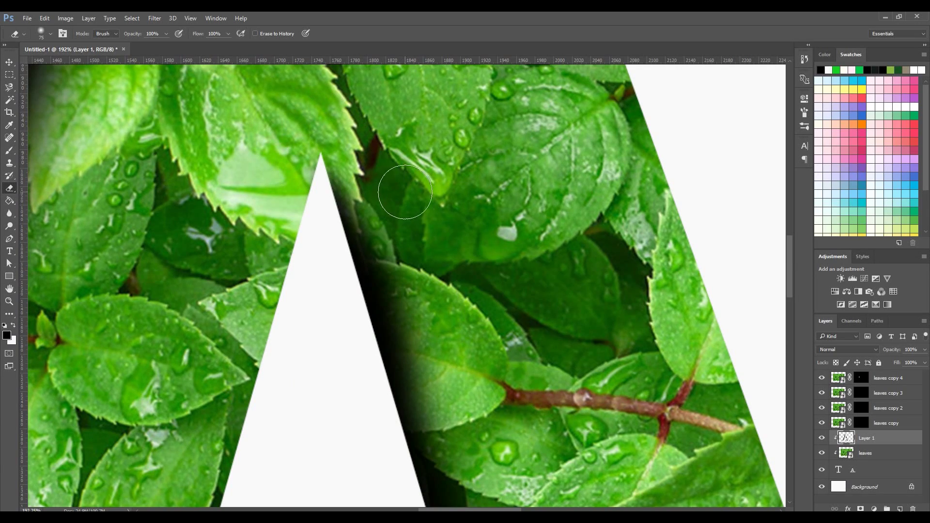
{"action": "scroll", "coordinate": [409, 198], "scroll_direction": "down", "scroll_amount": 3}
{"action": "scroll", "coordinate": [321, 332], "scroll_direction": "up", "scroll_amount": 3}
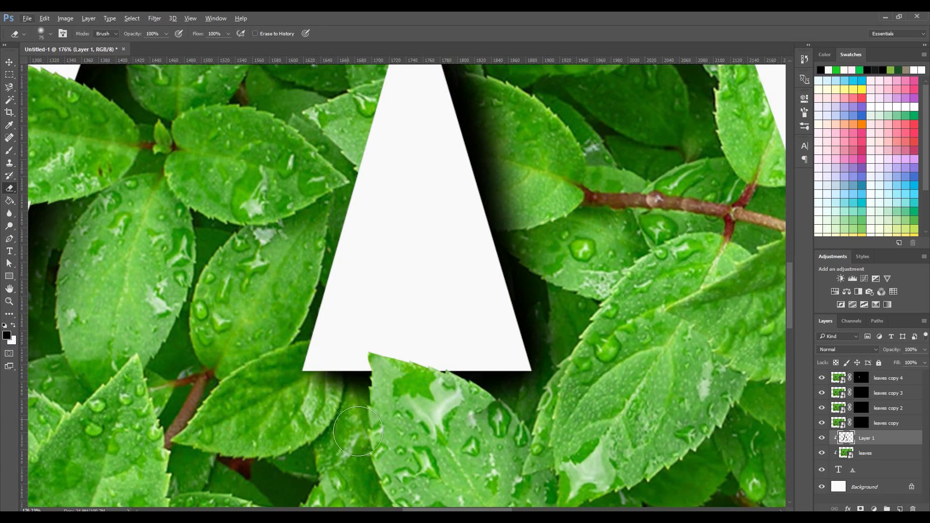
Switch back to the Brush and set it to 143 px.
{"action": "left_click", "coordinate": [9, 300]}
{"action": "scroll", "coordinate": [322, 208], "scroll_direction": "down", "scroll_amount": 3}
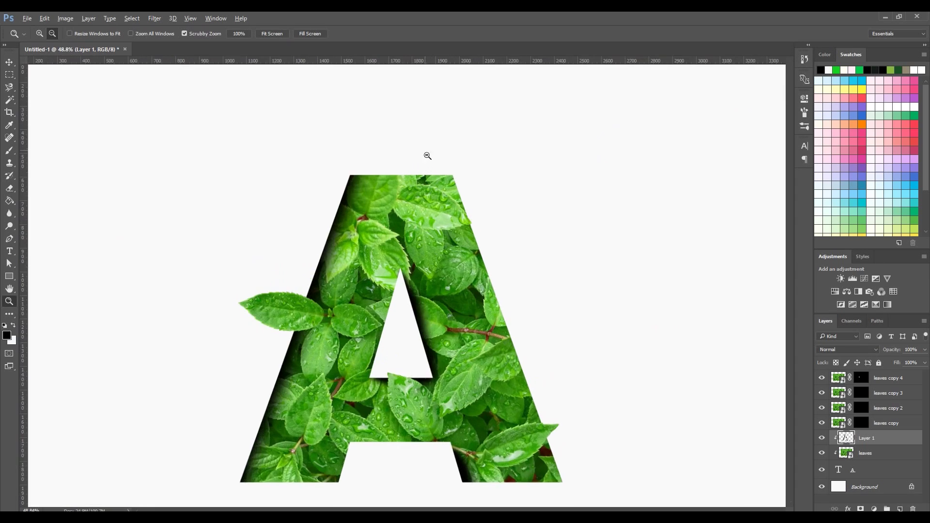
{"action": "scroll", "coordinate": [443, 162], "scroll_direction": "up", "scroll_amount": 2}
{"action": "key", "text": "b"}
{"action": "left_click", "coordinate": [46, 33]}
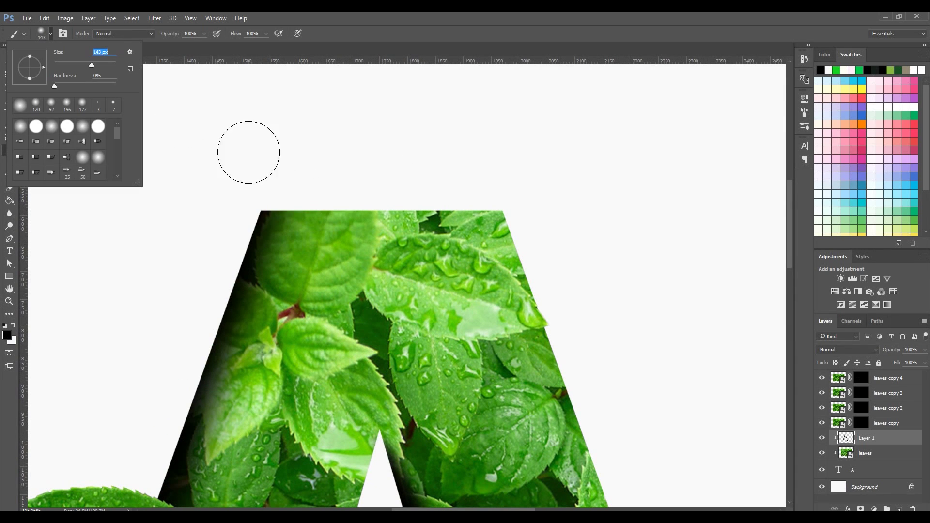
{"action": "left_click", "coordinate": [315, 187]}
{"action": "scroll", "coordinate": [385, 185], "scroll_direction": "down", "scroll_amount": 5}
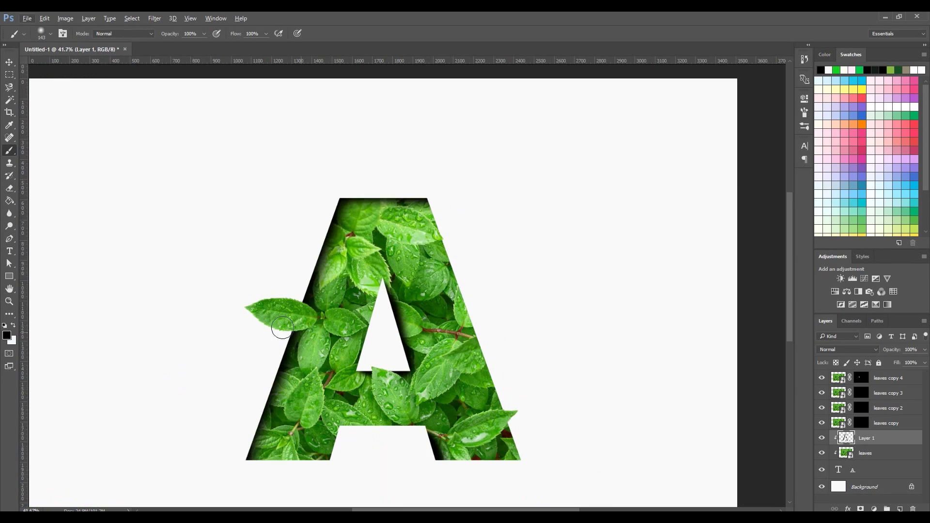
{"action": "scroll", "coordinate": [282, 328], "scroll_direction": "up", "scroll_amount": 3}
{"action": "scroll", "coordinate": [310, 353], "scroll_direction": "up", "scroll_amount": 2}
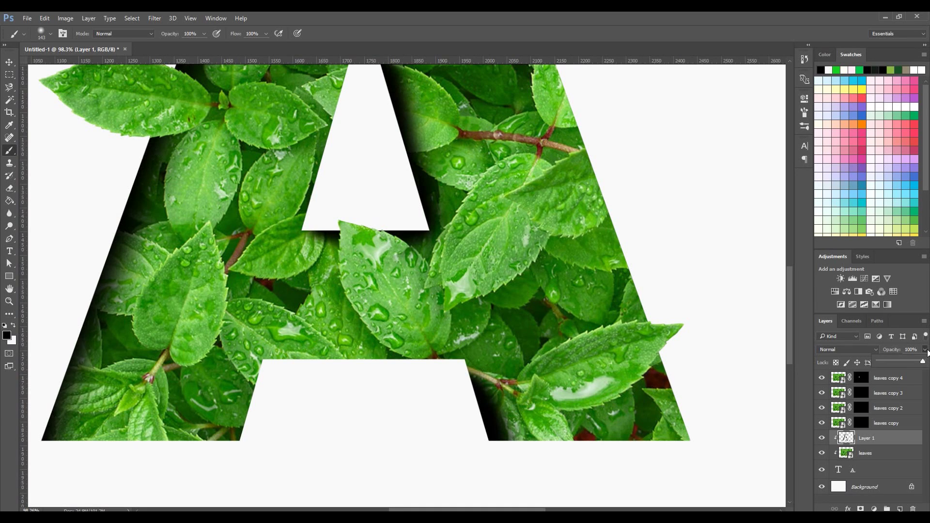
Lower Layer 1's opacity to 79%, then zoom in on the top of the A.
{"action": "left_click_drag", "start_coordinate": [919, 365], "coordinate": [919, 364]}
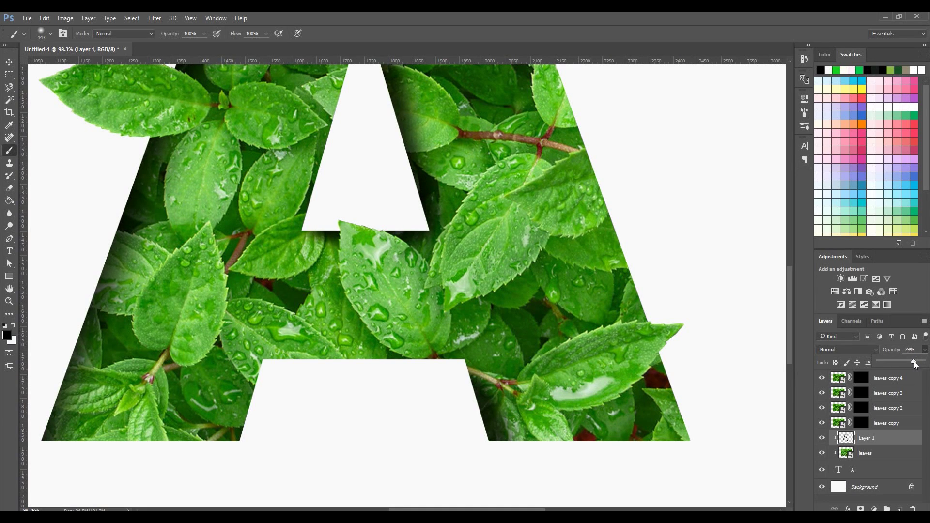
{"action": "key", "text": "z"}
{"action": "right_click", "coordinate": [283, 252]}
{"action": "left_click", "coordinate": [295, 257]}
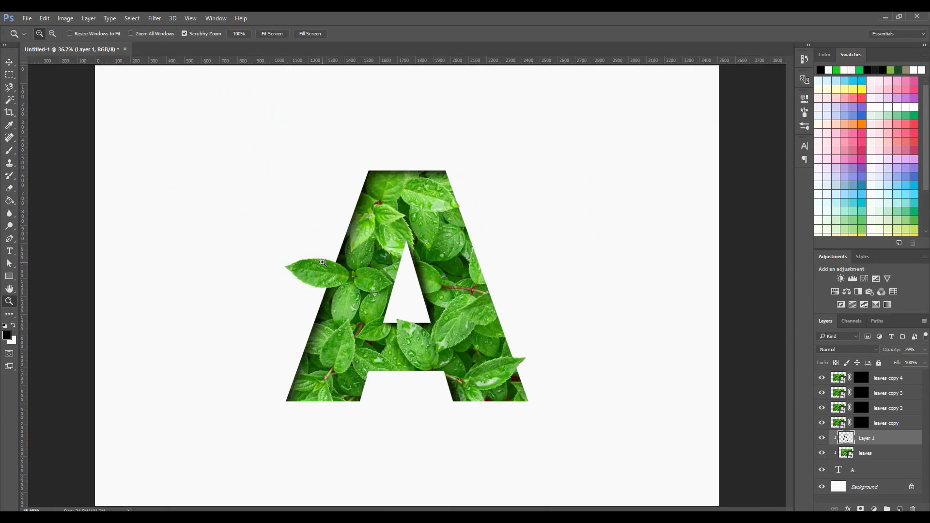
{"action": "left_click", "coordinate": [328, 283]}
{"action": "mouse_move", "coordinate": [328, 282]}
{"action": "left_mouse_down"}
{"action": "mouse_move", "coordinate": [274, 297]}
{"action": "mouse_move", "coordinate": [545, 158]}
{"action": "mouse_move", "coordinate": [420, 195]}
{"action": "left_mouse_up"}
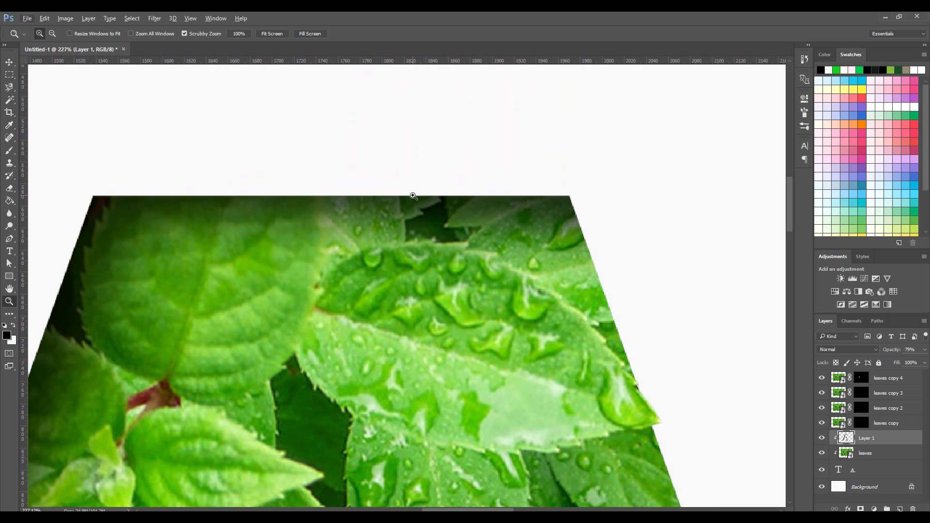
{"action": "left_click", "coordinate": [14, 149]}
Set the brush to 25% opacity and add a new Layer 2 under Layer 1, clipped to the leaves.
{"action": "left_click", "coordinate": [49, 34]}
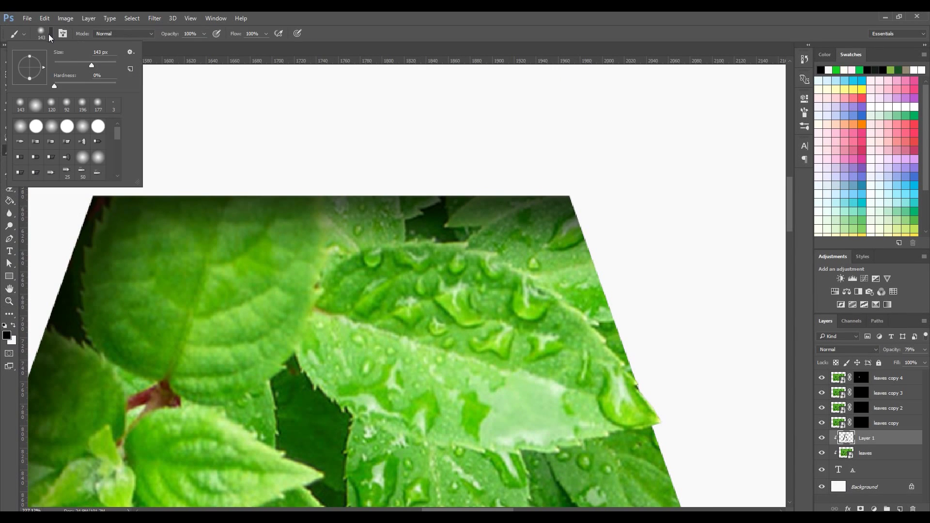
{"action": "left_click", "coordinate": [200, 32]}
{"action": "type", "text": "25"}
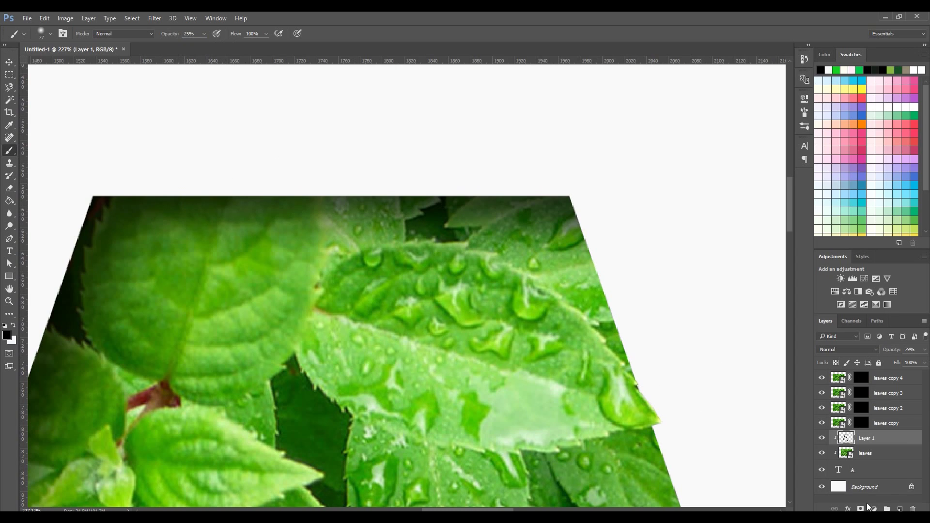
{"action": "left_click", "coordinate": [899, 508]}
{"action": "left_click_drag", "start_coordinate": [147, 172], "coordinate": [266, 176]}
{"action": "key", "text": "ctrl+z"}
{"action": "left_click_drag", "start_coordinate": [883, 452], "coordinate": [884, 459]}
Paint soft shadows along the A's top-middle edge and under the left-edge leaf.
{"action": "mouse_move", "coordinate": [279, 194]}
{"action": "left_mouse_down"}
{"action": "mouse_move", "coordinate": [158, 198]}
{"action": "mouse_move", "coordinate": [170, 212]}
{"action": "mouse_move", "coordinate": [135, 228]}
{"action": "mouse_move", "coordinate": [168, 196]}
{"action": "left_mouse_up"}
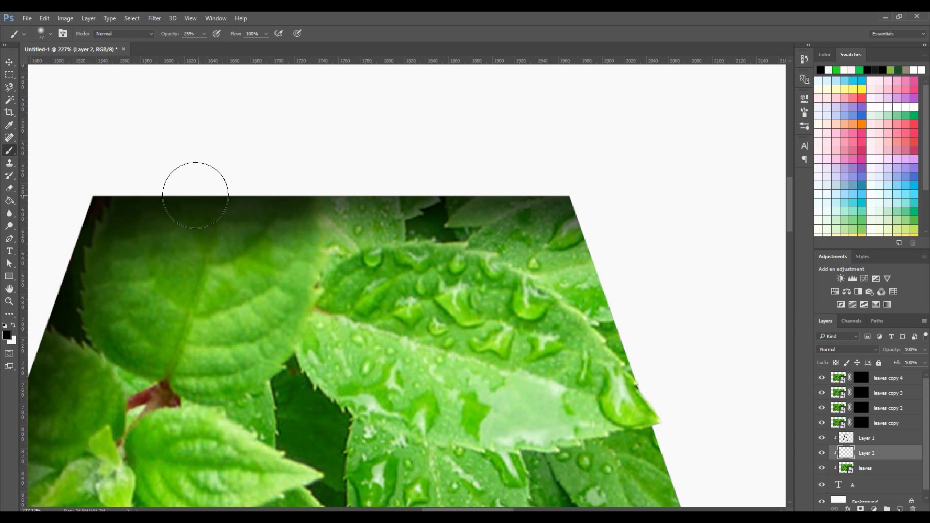
{"action": "key", "text": "ctrl+z"}
{"action": "mouse_move", "coordinate": [340, 193]}
{"action": "left_mouse_down"}
{"action": "mouse_move", "coordinate": [426, 187]}
{"action": "mouse_move", "coordinate": [372, 217]}
{"action": "mouse_move", "coordinate": [374, 187]}
{"action": "mouse_move", "coordinate": [409, 197]}
{"action": "left_mouse_up"}
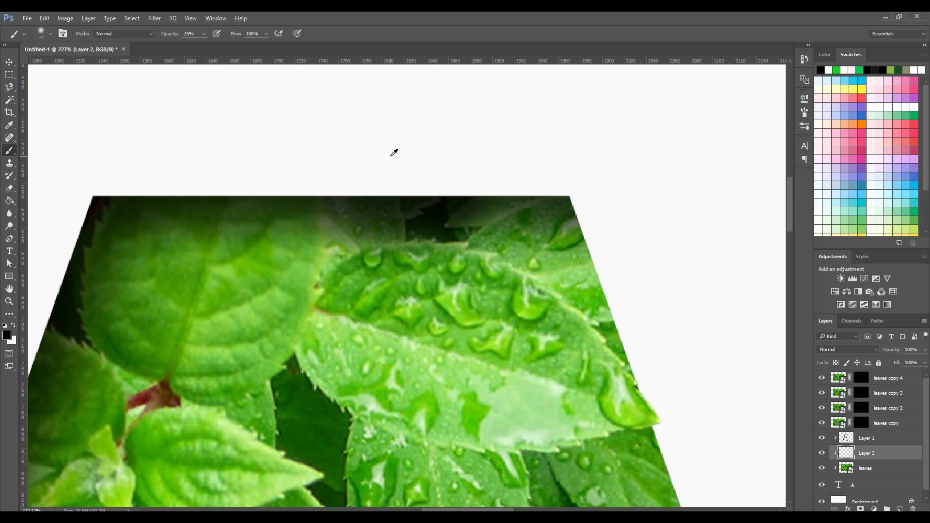
{"action": "scroll", "coordinate": [394, 153], "scroll_direction": "down", "scroll_amount": 5}
{"action": "scroll", "coordinate": [291, 203], "scroll_direction": "up", "scroll_amount": 2}
{"action": "scroll", "coordinate": [317, 171], "scroll_direction": "up", "scroll_amount": 2}
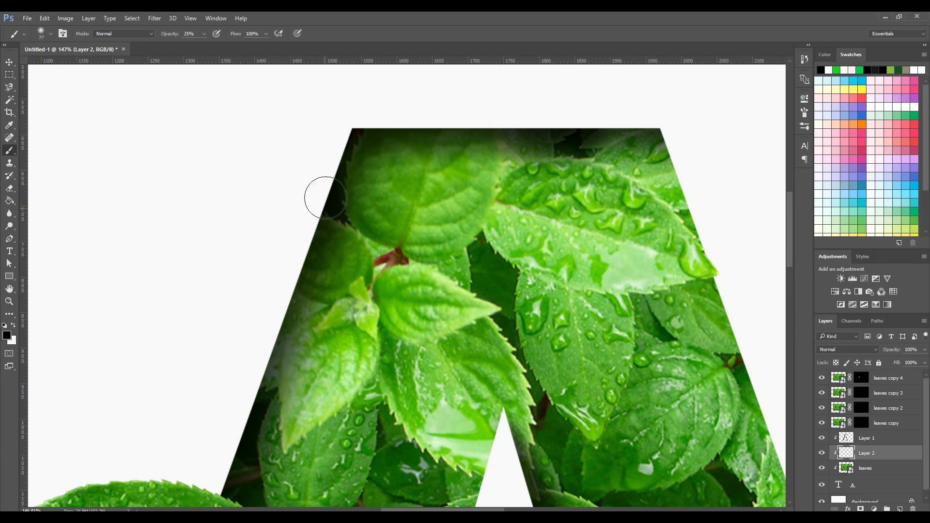
{"action": "scroll", "coordinate": [310, 208], "scroll_direction": "down", "scroll_amount": 1}
{"action": "scroll", "coordinate": [271, 271], "scroll_direction": "down", "scroll_amount": 4}
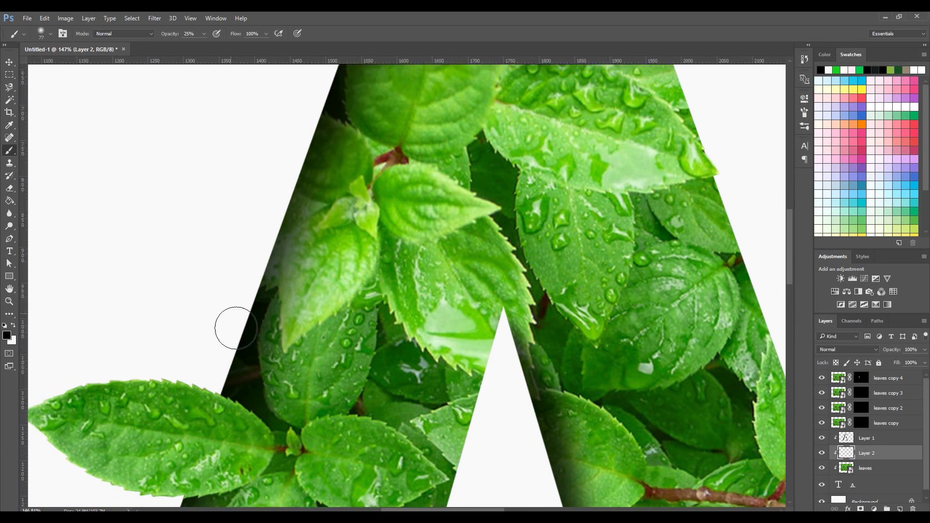
{"action": "scroll", "coordinate": [233, 326], "scroll_direction": "down", "scroll_amount": 7}
{"action": "scroll", "coordinate": [227, 281], "scroll_direction": "down", "scroll_amount": 8}
{"action": "left_click_drag", "start_coordinate": [219, 254], "coordinate": [178, 317]}
Paint a soft dark shadow down the A's outer left edge.
{"action": "scroll", "coordinate": [168, 282], "scroll_direction": "down", "scroll_amount": 3}
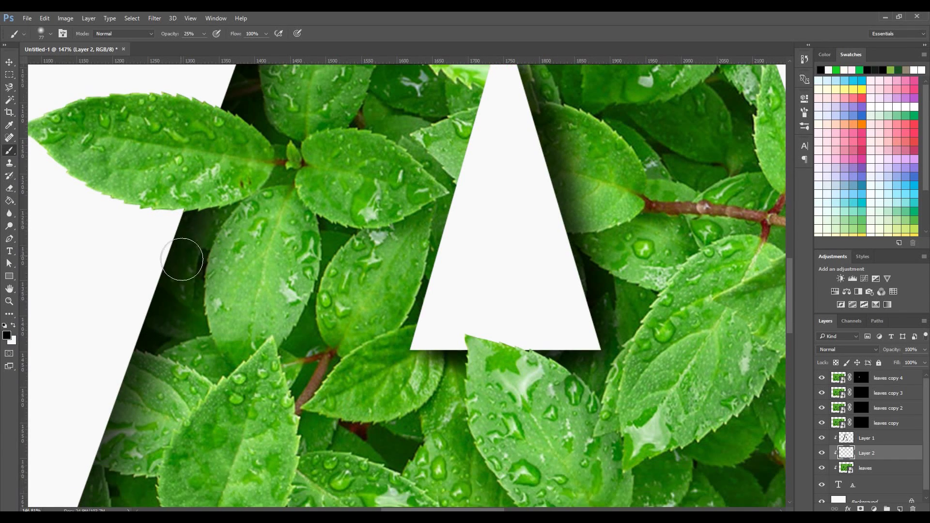
{"action": "scroll", "coordinate": [169, 272], "scroll_direction": "down", "scroll_amount": 5}
{"action": "scroll", "coordinate": [160, 245], "scroll_direction": "down", "scroll_amount": 3}
{"action": "scroll", "coordinate": [121, 218], "scroll_direction": "down", "scroll_amount": 2}
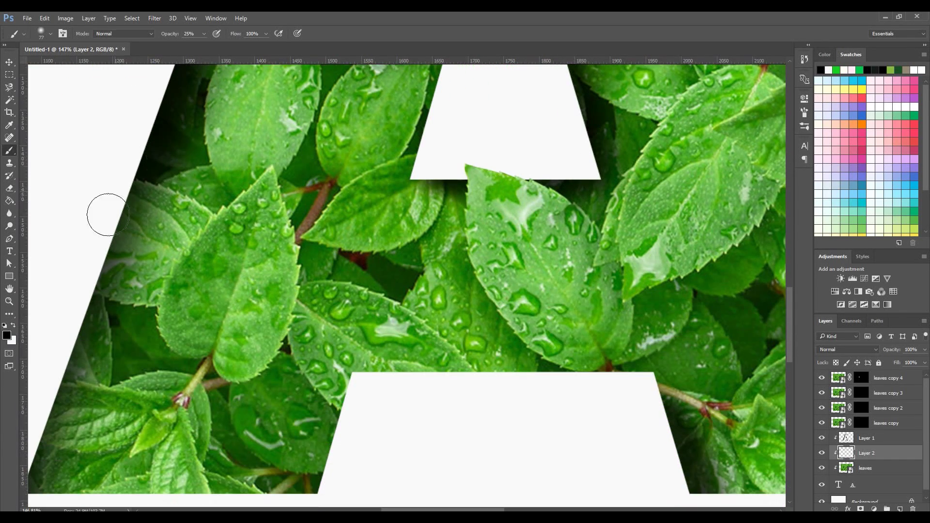
{"action": "scroll", "coordinate": [104, 252], "scroll_direction": "down", "scroll_amount": 2}
{"action": "scroll", "coordinate": [97, 252], "scroll_direction": "down", "scroll_amount": 3}
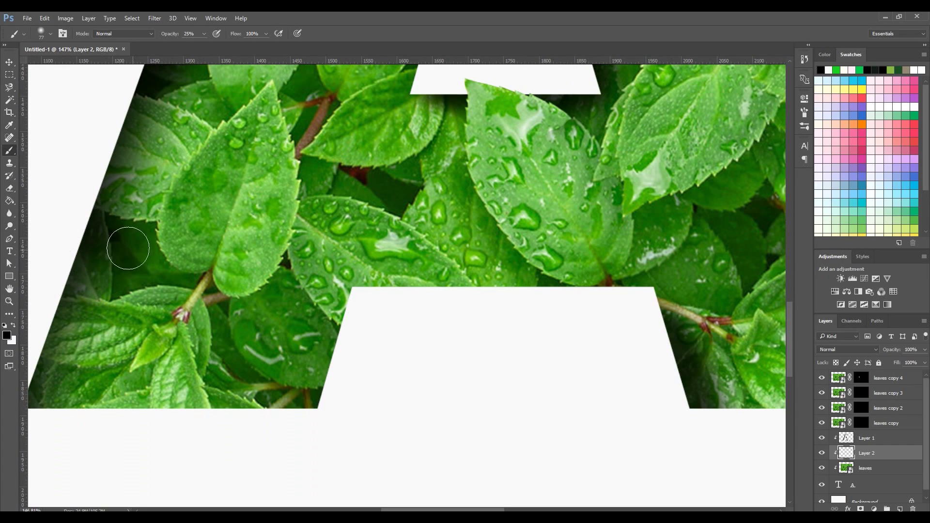
{"action": "mouse_move", "coordinate": [105, 261]}
{"action": "left_mouse_down"}
{"action": "mouse_move", "coordinate": [87, 245]}
{"action": "mouse_move", "coordinate": [69, 246]}
{"action": "mouse_move", "coordinate": [31, 422]}
{"action": "left_mouse_up"}
{"action": "scroll", "coordinate": [647, 367], "scroll_direction": "up", "scroll_amount": 3}
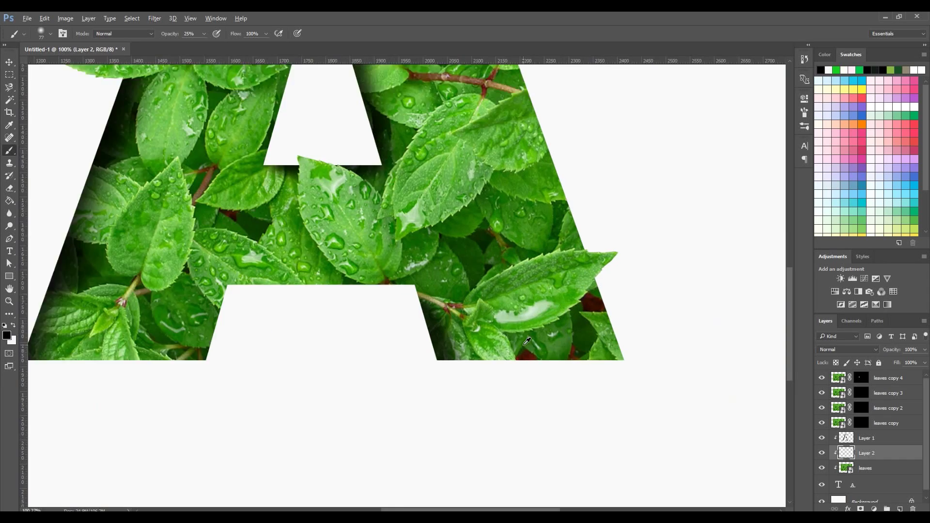
{"action": "scroll", "coordinate": [647, 368], "scroll_direction": "up", "scroll_amount": 3}
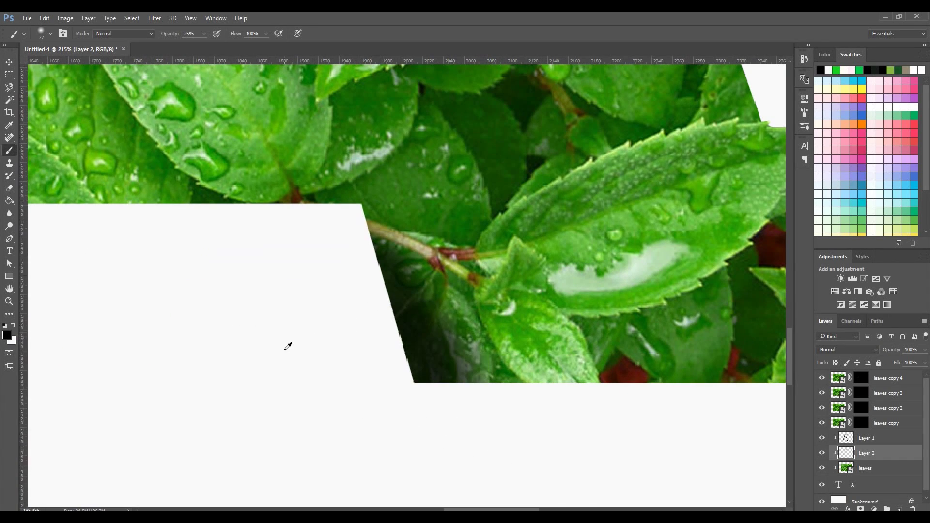
{"action": "scroll", "coordinate": [293, 347], "scroll_direction": "down", "scroll_amount": 5}
{"action": "scroll", "coordinate": [431, 342], "scroll_direction": "up", "scroll_amount": 1}
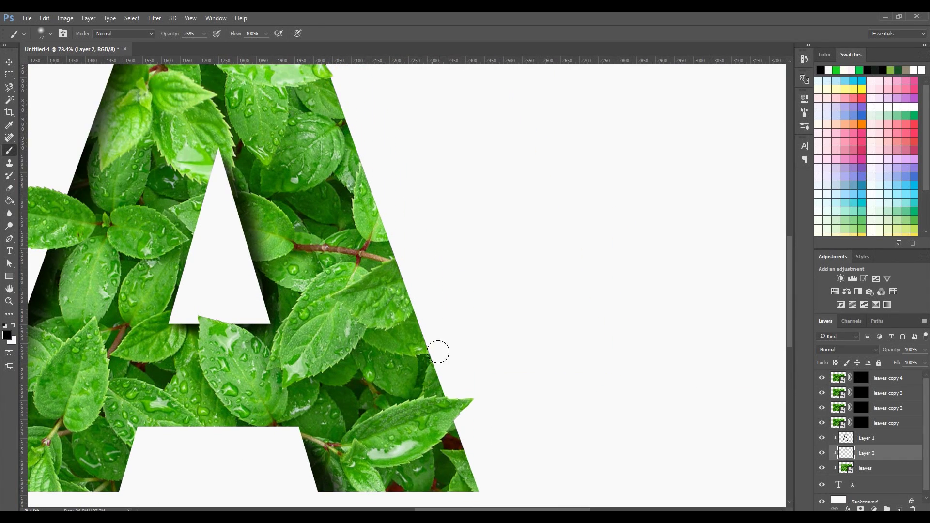
{"action": "scroll", "coordinate": [418, 315], "scroll_direction": "down", "scroll_amount": 5}
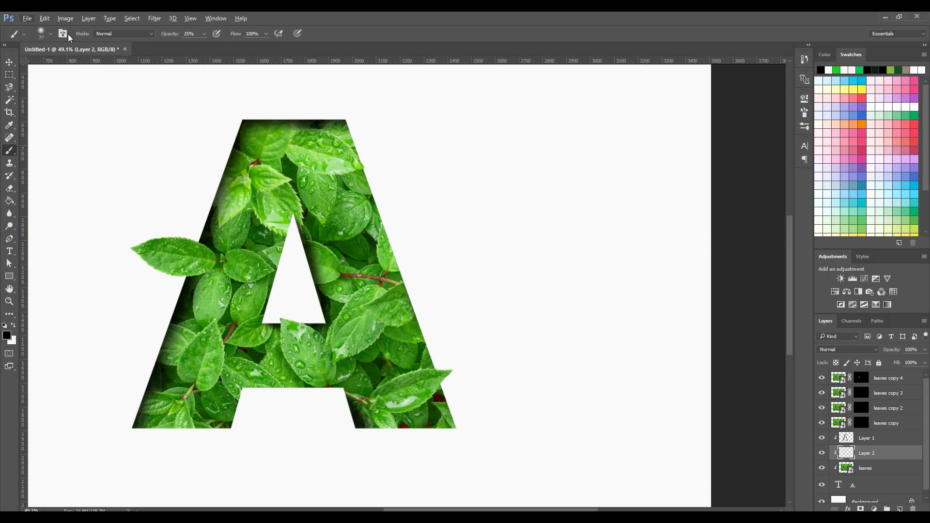
Resize the brush and shade the A's right edge and its inner triangle's left edge.
{"action": "left_click", "coordinate": [50, 34]}
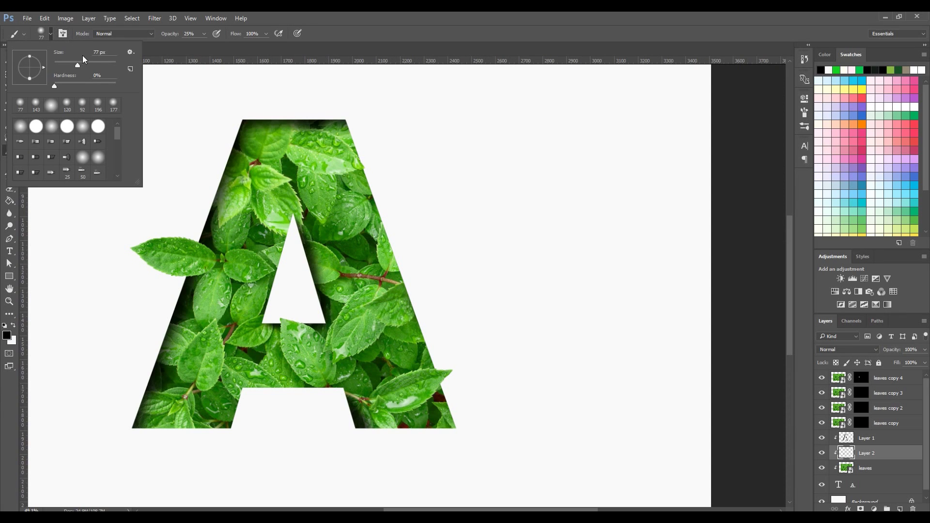
{"action": "left_click", "coordinate": [354, 121]}
{"action": "left_click", "coordinate": [465, 422], "text": "shift"}
{"action": "scroll", "coordinate": [254, 280], "scroll_direction": "up", "scroll_amount": 9}
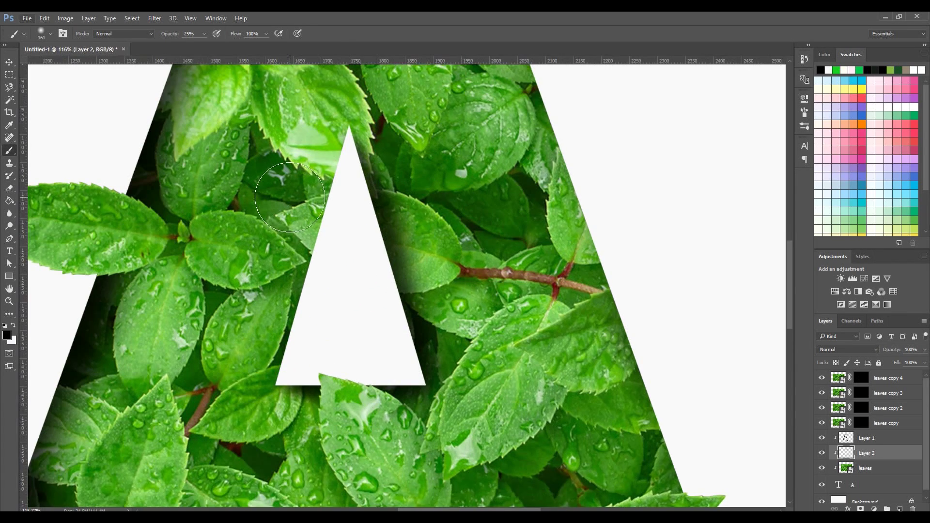
{"action": "scroll", "coordinate": [292, 195], "scroll_direction": "up", "scroll_amount": 2}
{"action": "left_click", "coordinate": [51, 34]}
{"action": "left_click", "coordinate": [325, 184]}
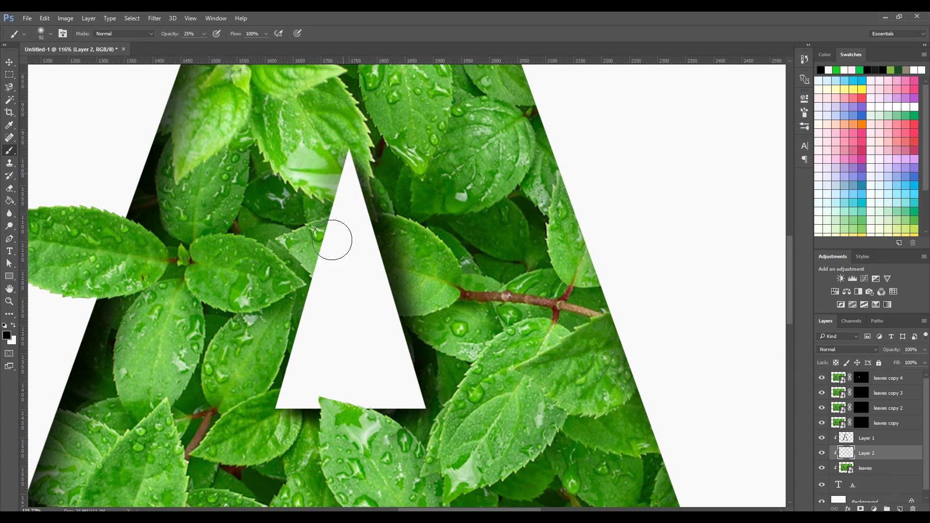
{"action": "left_click", "coordinate": [290, 399], "text": "shift"}
Zoom out to view the whole A and select the Background layer.
{"action": "left_click", "coordinate": [9, 302]}
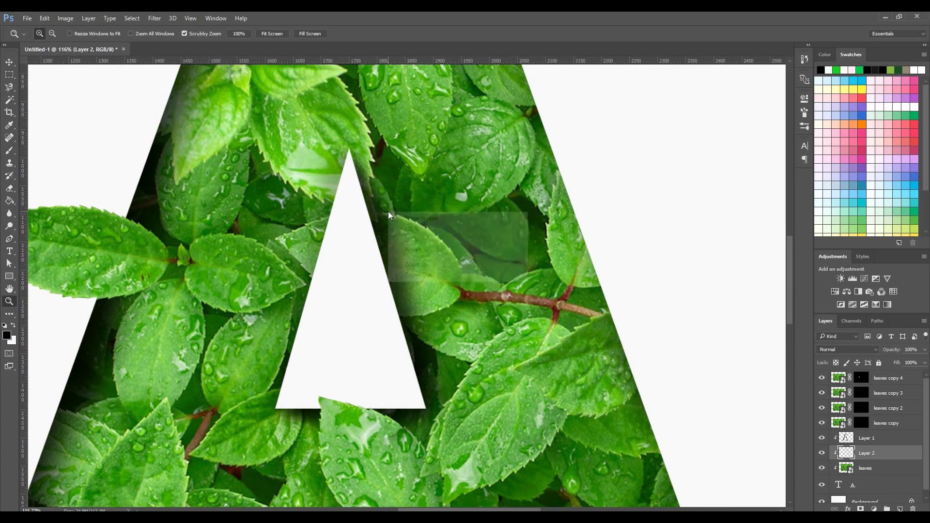
{"action": "left_click", "coordinate": [426, 292], "text": "alt"}
{"action": "left_click", "coordinate": [426, 292]}
{"action": "scroll", "coordinate": [426, 292], "scroll_direction": "up", "scroll_amount": 2}
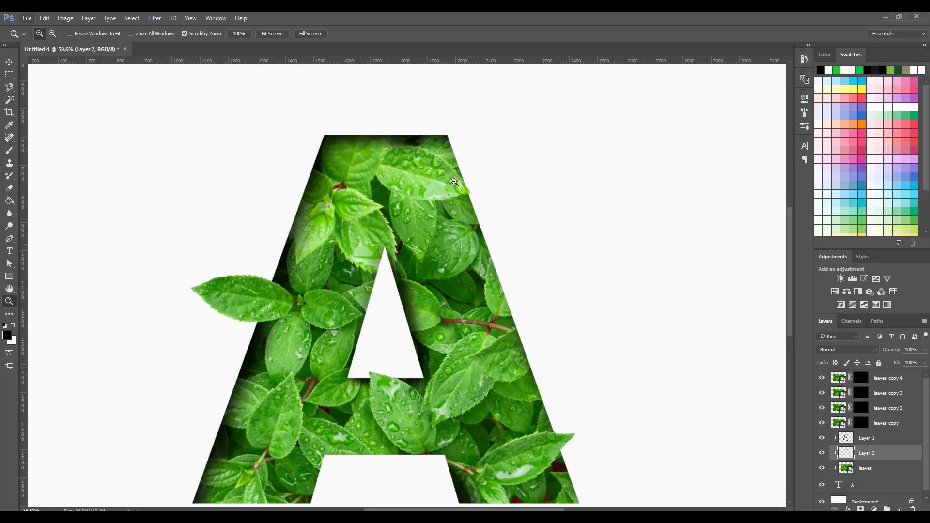
{"action": "scroll", "coordinate": [575, 334], "scroll_direction": "down", "scroll_amount": 3}
{"action": "left_click", "coordinate": [875, 496]}
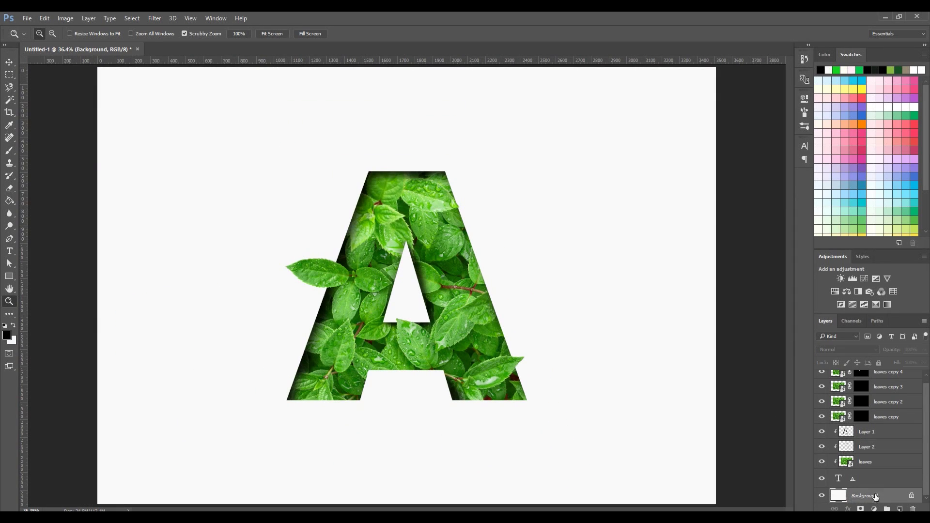
Unlock the Background layer and set the foreground colour to a light grey.
{"action": "left_click_drag", "start_coordinate": [911, 495], "coordinate": [911, 508]}
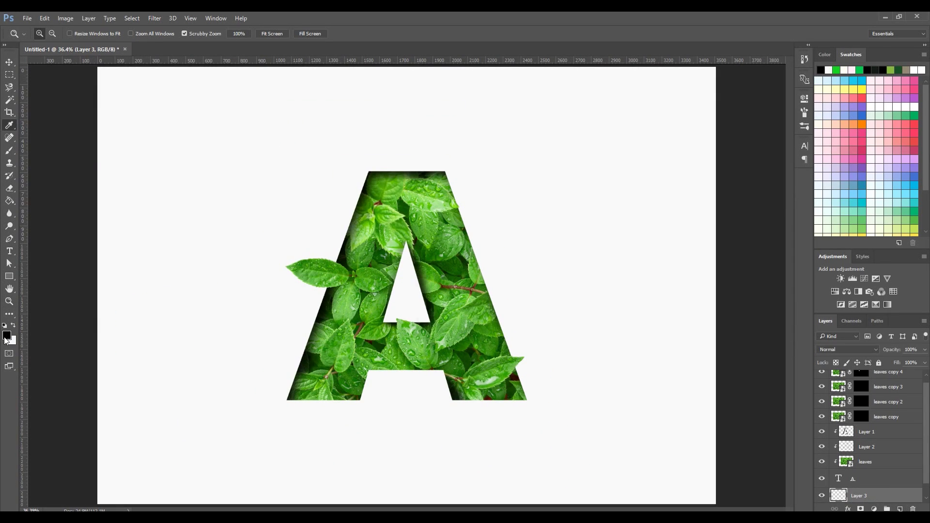
{"action": "left_click", "coordinate": [6, 336]}
{"action": "left_click", "coordinate": [422, 221]}
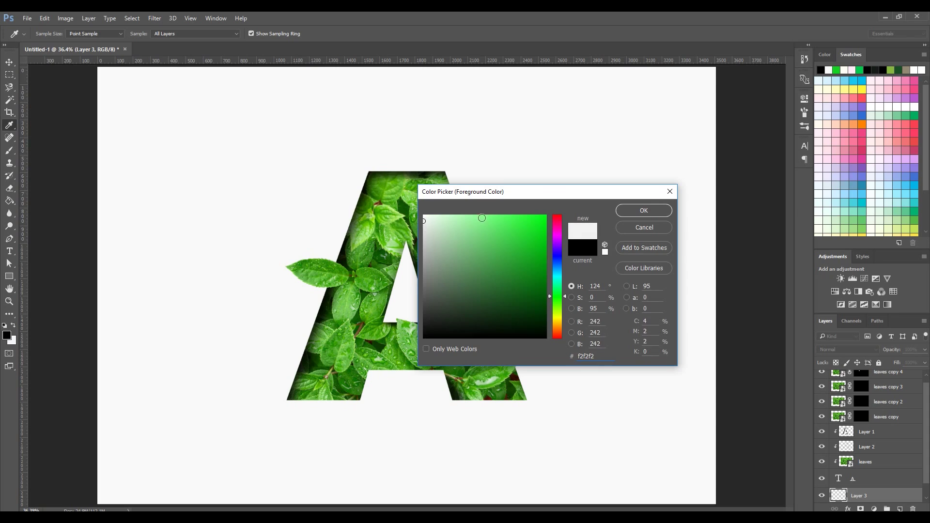
{"action": "left_click", "coordinate": [632, 211]}
{"action": "left_click", "coordinate": [7, 335]}
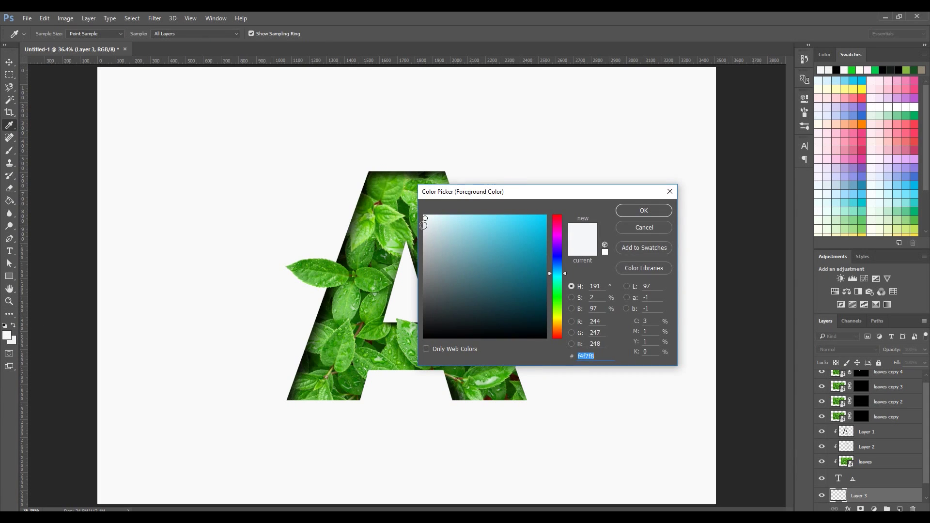
{"action": "left_click", "coordinate": [424, 229]}
{"action": "left_click", "coordinate": [644, 211]}
Draw a reflected light-grey gradient across the background with the Gradient Tool.
{"action": "key", "text": "z"}
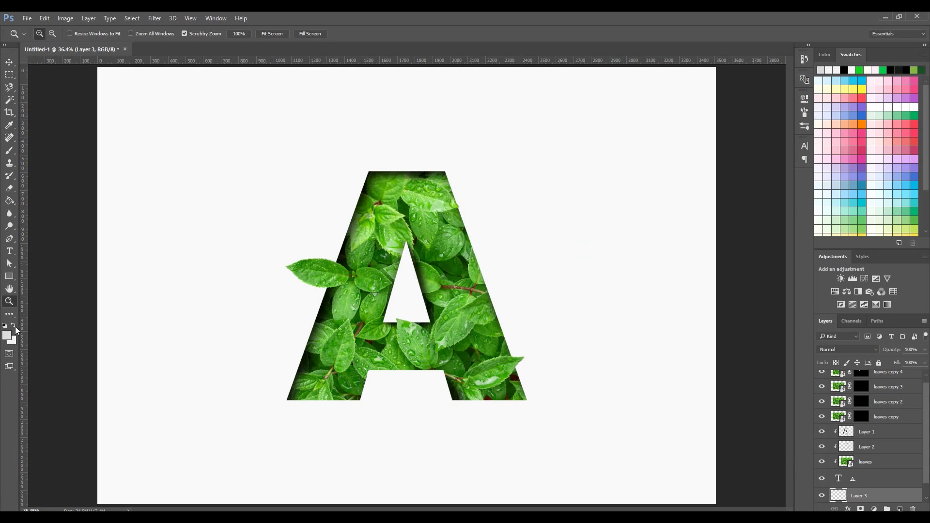
{"action": "right_click", "coordinate": [11, 200]}
{"action": "left_click", "coordinate": [38, 201]}
{"action": "left_click", "coordinate": [129, 34]}
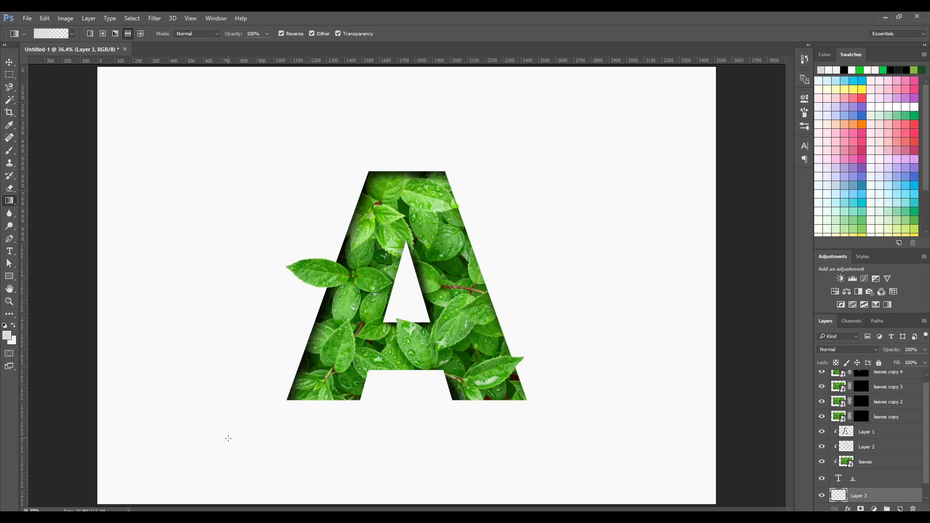
{"action": "left_click_drag", "start_coordinate": [618, 133], "coordinate": [678, 92]}
{"action": "key", "text": "ctrl+z"}
{"action": "key", "text": "ctrl+minus"}
{"action": "key", "text": "ctrl+z"}
{"action": "left_click_drag", "start_coordinate": [405, 297], "coordinate": [725, 67]}
{"action": "left_click", "coordinate": [9, 301]}
{"action": "left_click_drag", "start_coordinate": [417, 245], "coordinate": [286, 236]}
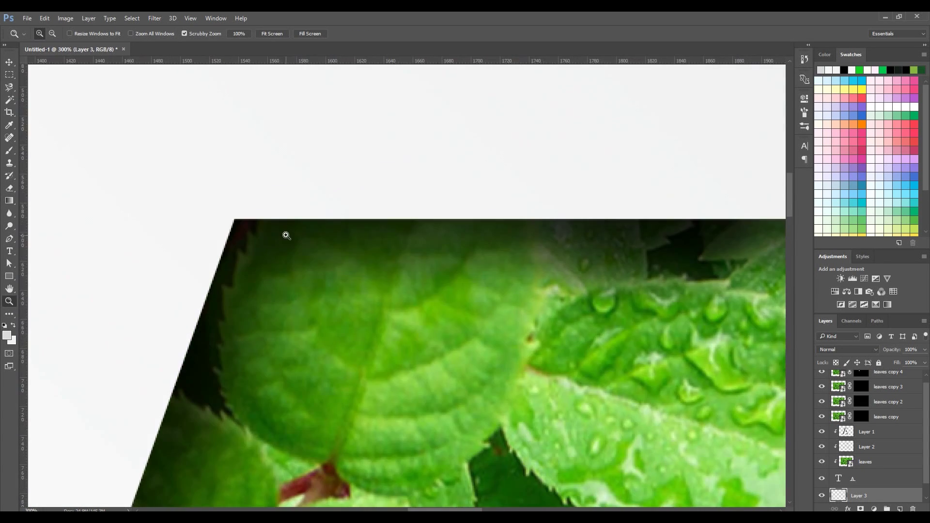
{"action": "key", "text": "ctrl+0"}
Duplicate the A text layer and clip leaves, Layer 1 and Layer 2 to 'A copy'.
{"action": "mouse_move", "coordinate": [867, 478]}
{"action": "left_mouse_down"}
{"action": "mouse_move", "coordinate": [883, 505]}
{"action": "mouse_move", "coordinate": [901, 509]}
{"action": "left_mouse_up"}
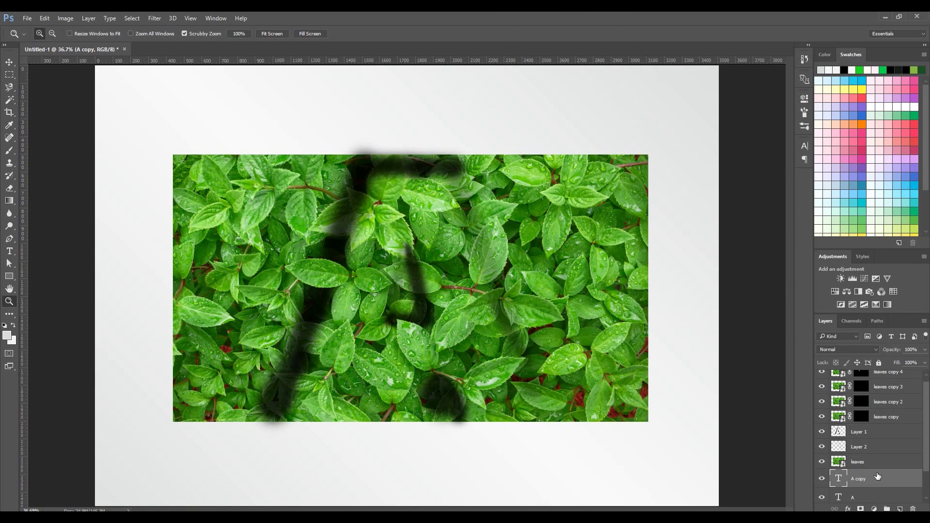
{"action": "scroll", "coordinate": [867, 466], "scroll_direction": "down", "scroll_amount": 1}
{"action": "left_click", "coordinate": [874, 401], "text": "shift"}
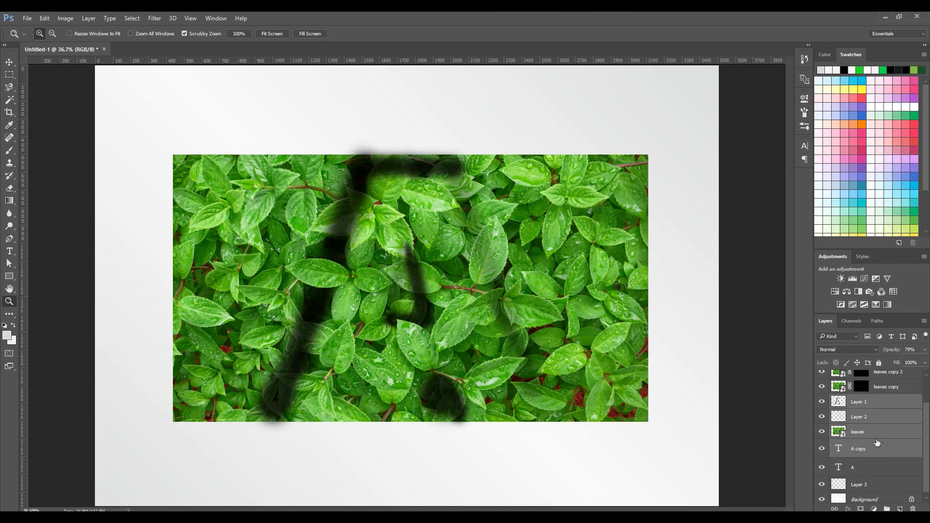
{"action": "right_click", "coordinate": [869, 428]}
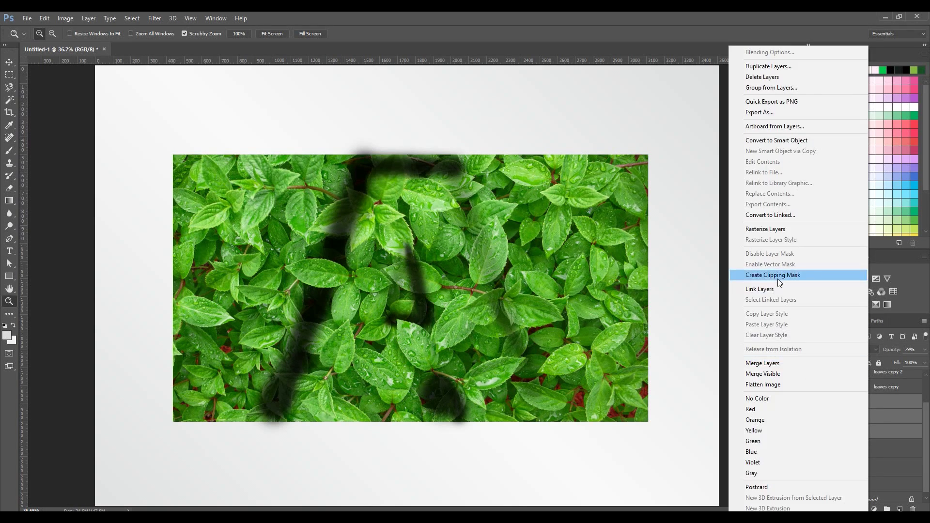
{"action": "left_click", "coordinate": [799, 275]}
Keep the original A layer in its place below the clipped stack and check its position.
{"action": "left_click", "coordinate": [879, 450]}
{"action": "left_click_drag", "start_coordinate": [872, 467], "coordinate": [876, 399]}
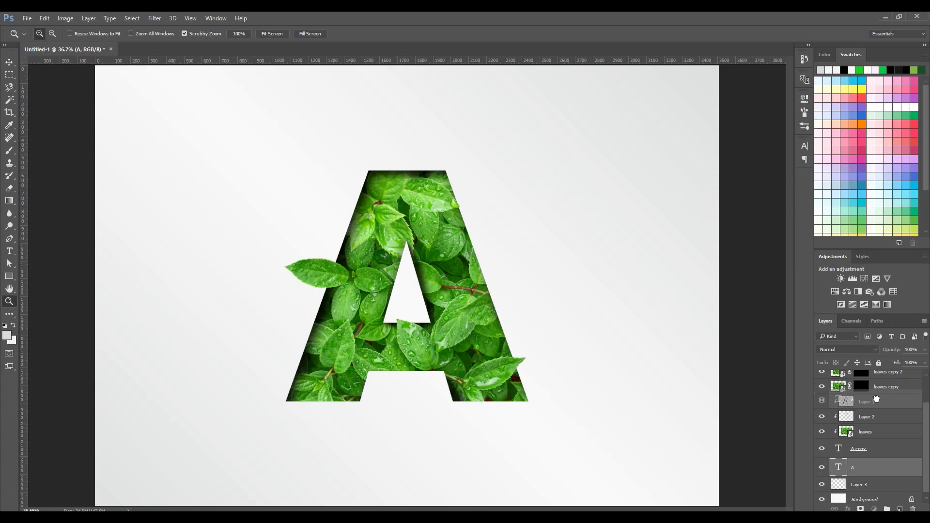
{"action": "left_click_drag", "start_coordinate": [876, 398], "coordinate": [880, 435]}
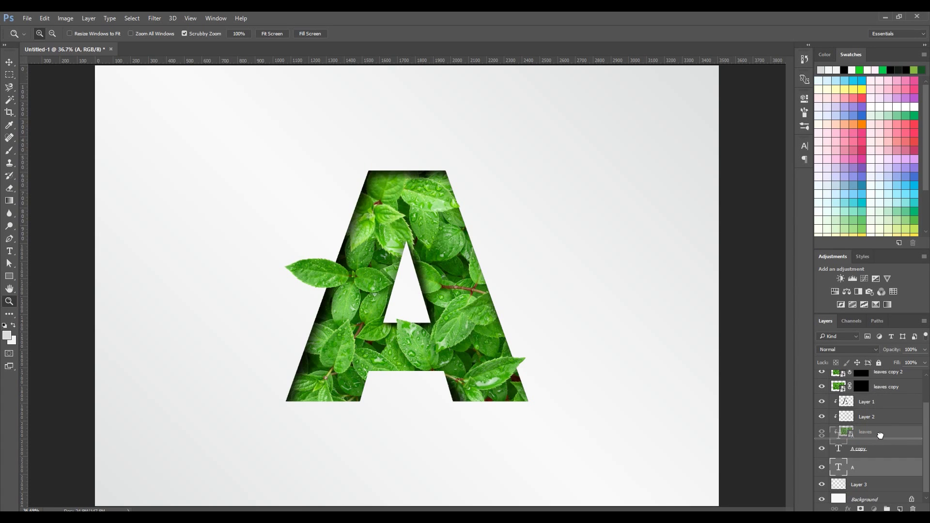
{"action": "left_click_drag", "start_coordinate": [879, 435], "coordinate": [877, 470]}
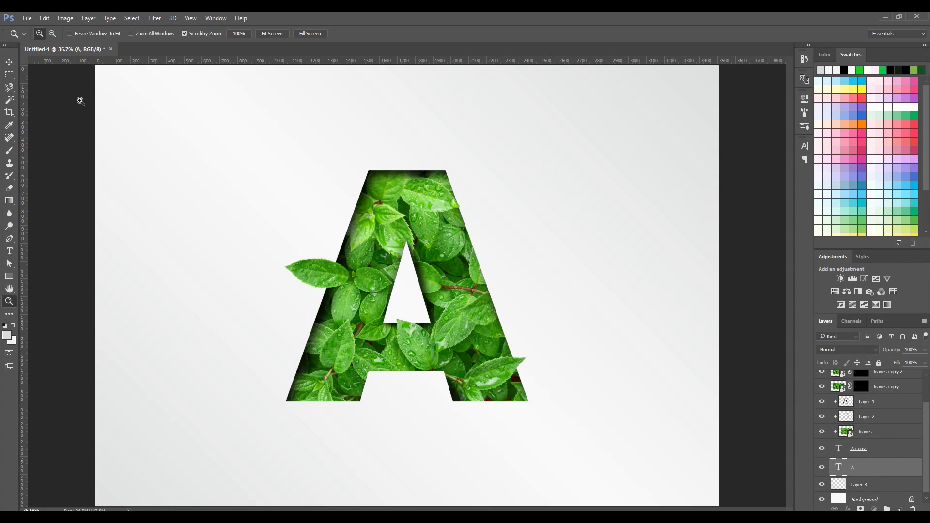
{"action": "key", "text": "v"}
{"action": "left_click_drag", "start_coordinate": [326, 195], "coordinate": [598, 243]}
{"action": "key", "text": "ctrl+z"}
{"action": "scroll", "coordinate": [438, 180], "scroll_direction": "up", "scroll_amount": 3}
{"action": "scroll", "coordinate": [437, 180], "scroll_direction": "up", "scroll_amount": 3}
{"action": "scroll", "coordinate": [438, 182], "scroll_direction": "down", "scroll_amount": 4}
{"action": "right_click", "coordinate": [867, 465]}
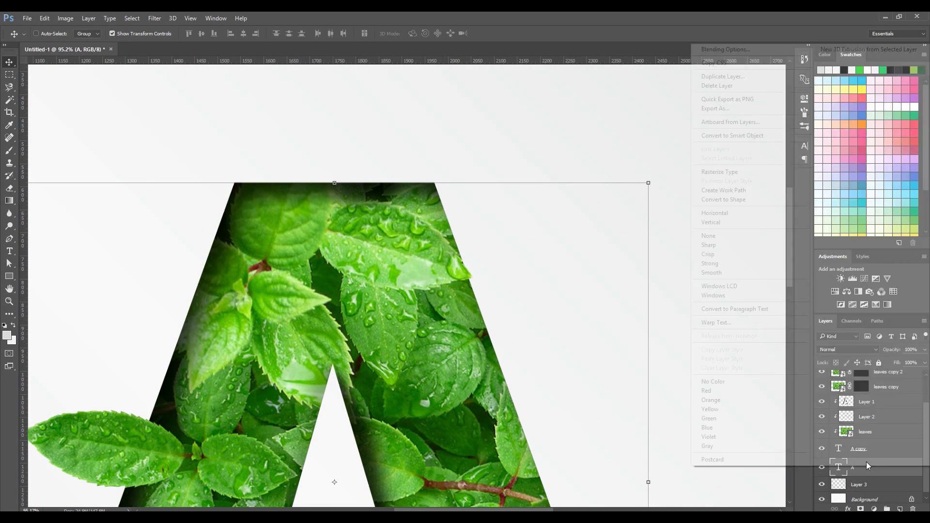
Rasterize the original A text and apply a 1.0 px Gaussian Blur.
{"action": "left_click", "coordinate": [749, 170]}
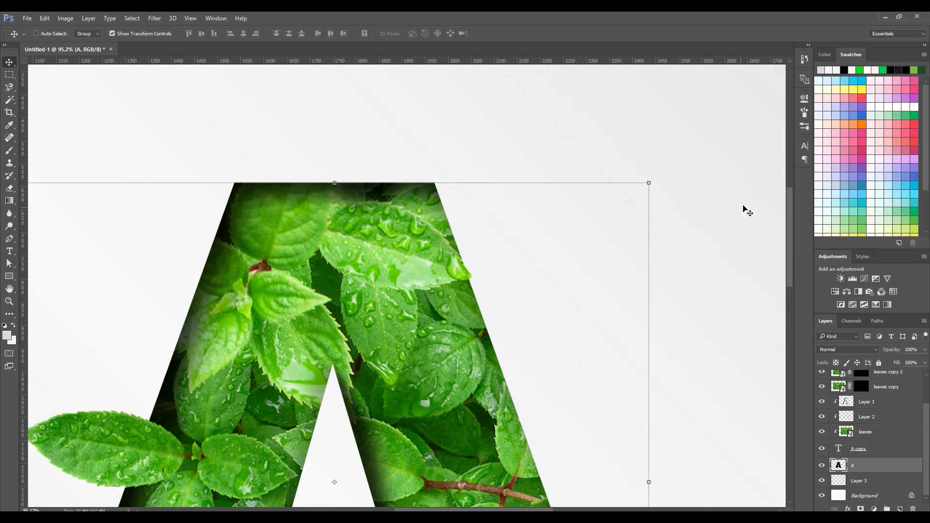
{"action": "left_click_drag", "start_coordinate": [889, 466], "coordinate": [881, 377]}
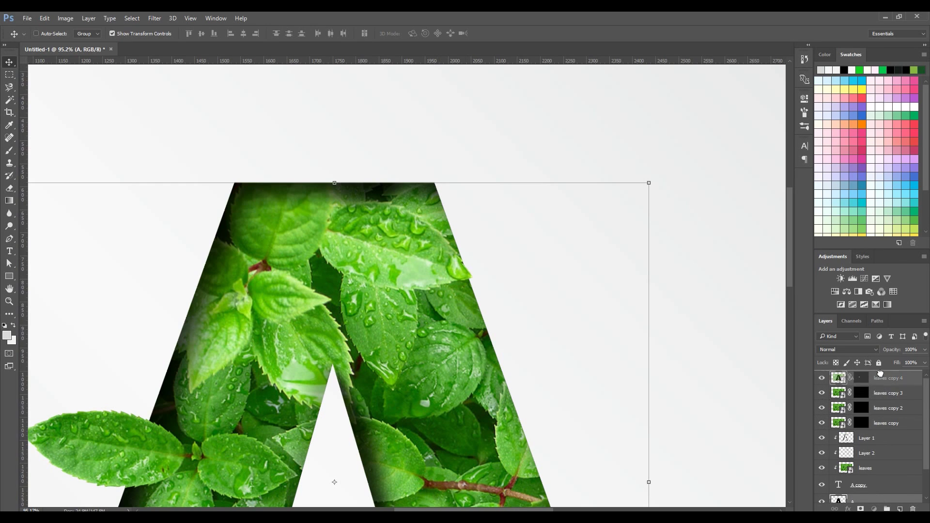
{"action": "scroll", "coordinate": [426, 150], "scroll_direction": "up", "scroll_amount": 2}
{"action": "scroll", "coordinate": [426, 155], "scroll_direction": "up", "scroll_amount": 2}
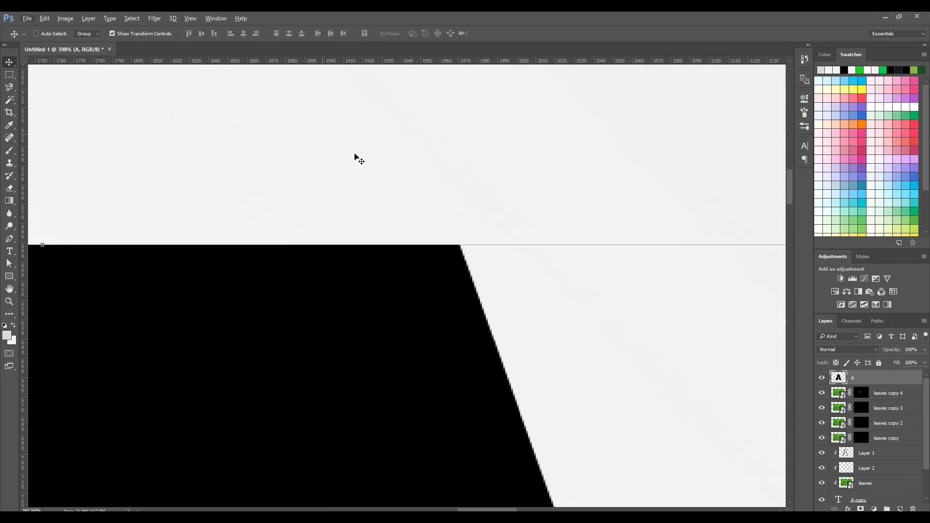
{"action": "left_click", "coordinate": [154, 18]}
{"action": "mouse_move", "coordinate": [159, 125]}
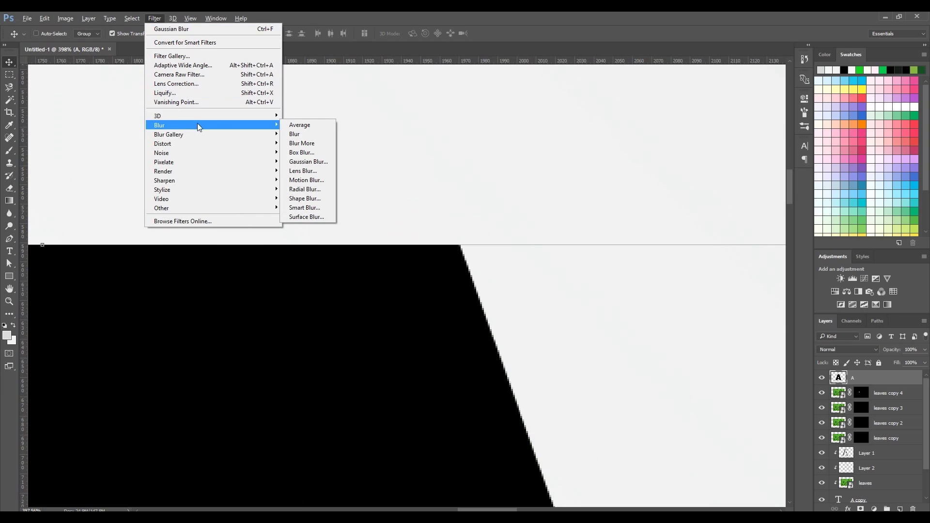
{"action": "left_click", "coordinate": [309, 161]}
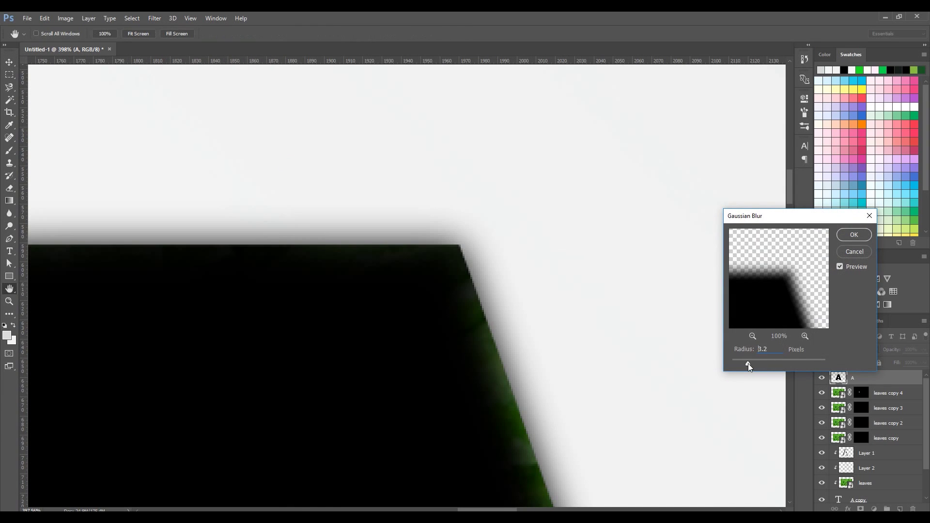
{"action": "left_click_drag", "start_coordinate": [748, 364], "coordinate": [737, 363]}
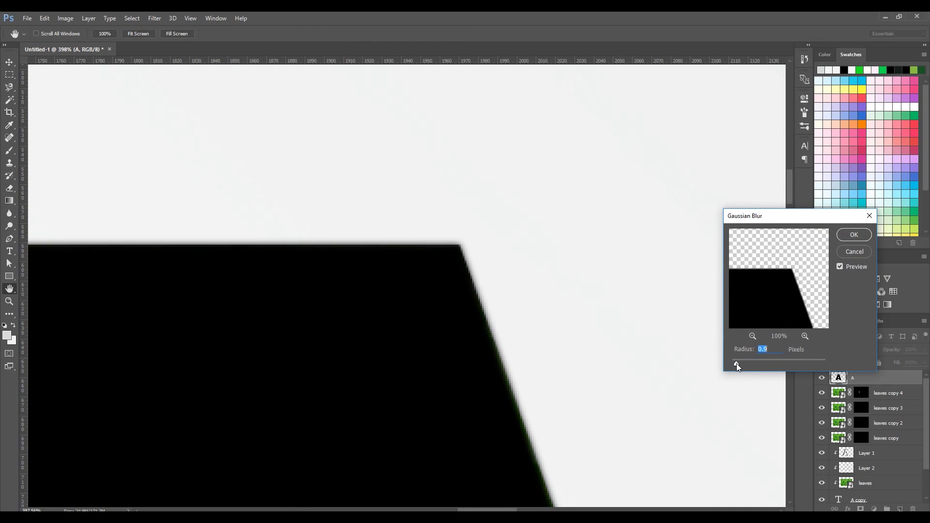
{"action": "key", "text": "Return"}
Move layer A beneath 'A copy' in the layer stack.
{"action": "key", "text": "v"}
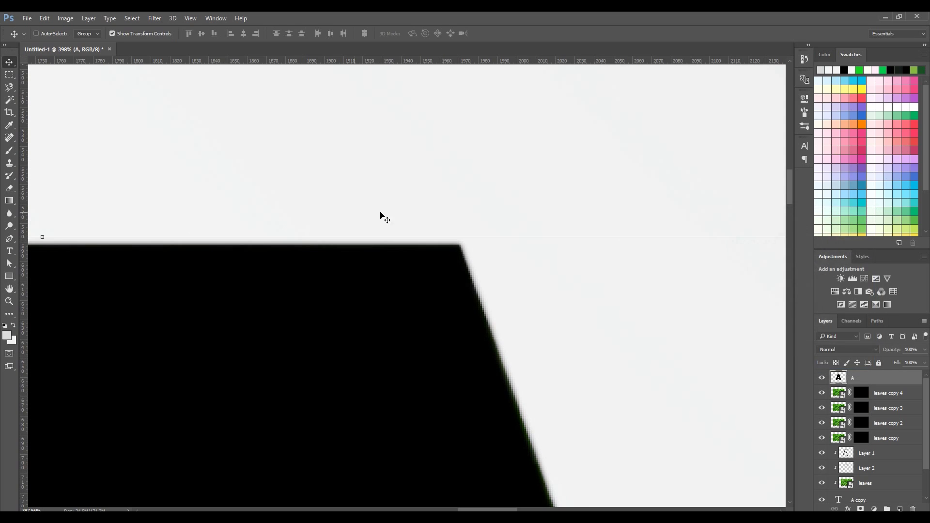
{"action": "left_click", "coordinate": [8, 302]}
{"action": "key", "text": "ctrl+0"}
{"action": "left_click_drag", "start_coordinate": [867, 378], "coordinate": [872, 488]}
{"action": "mouse_move", "coordinate": [356, 160]}
{"action": "left_mouse_down"}
{"action": "mouse_move", "coordinate": [361, 191]}
{"action": "mouse_move", "coordinate": [350, 198]}
{"action": "left_mouse_up"}
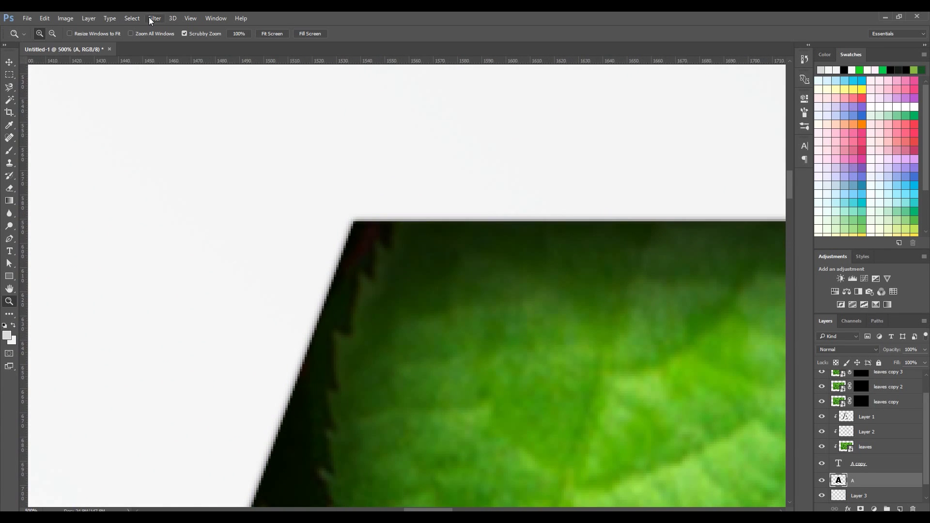
Apply the Sharpen and Sharpen More filters to the A layer.
{"action": "left_click", "coordinate": [155, 18]}
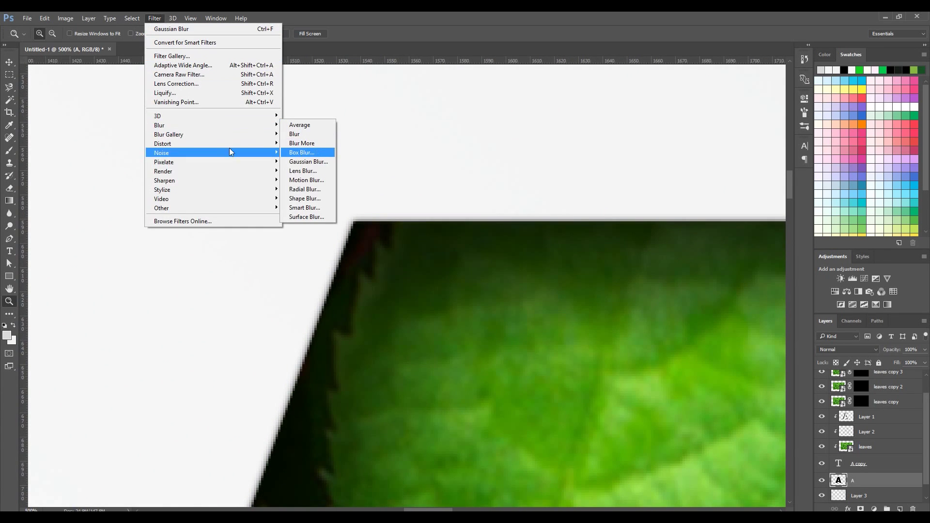
{"action": "mouse_move", "coordinate": [210, 180]}
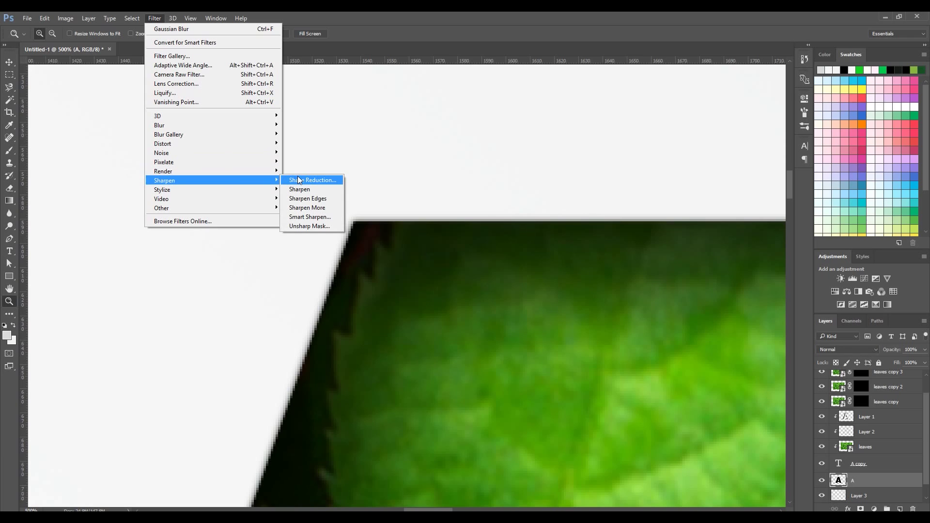
{"action": "left_click", "coordinate": [318, 188]}
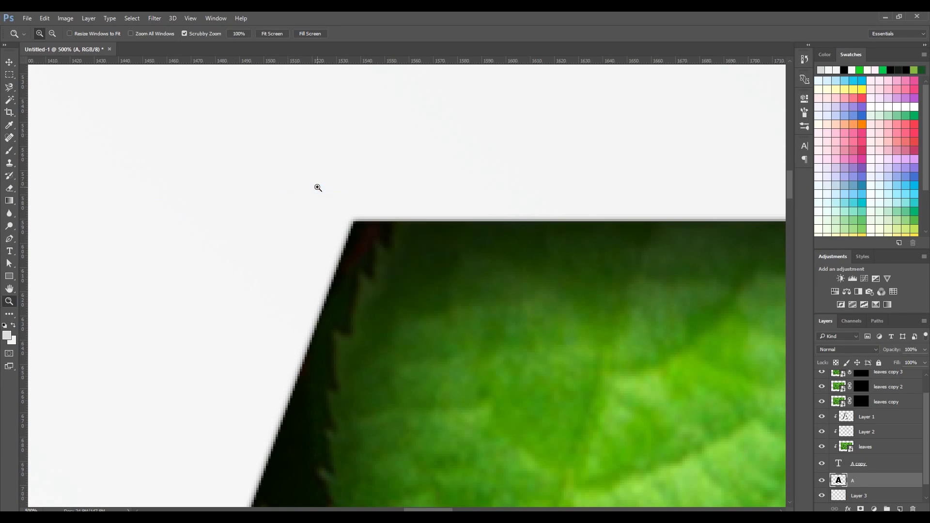
{"action": "left_click", "coordinate": [154, 19]}
{"action": "mouse_move", "coordinate": [164, 180]}
{"action": "mouse_move", "coordinate": [212, 181]}
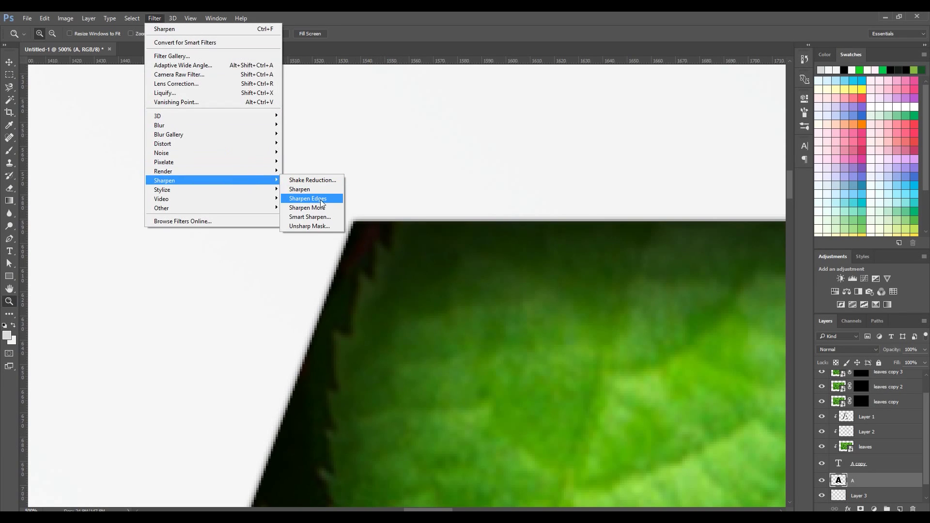
{"action": "left_click", "coordinate": [328, 205]}
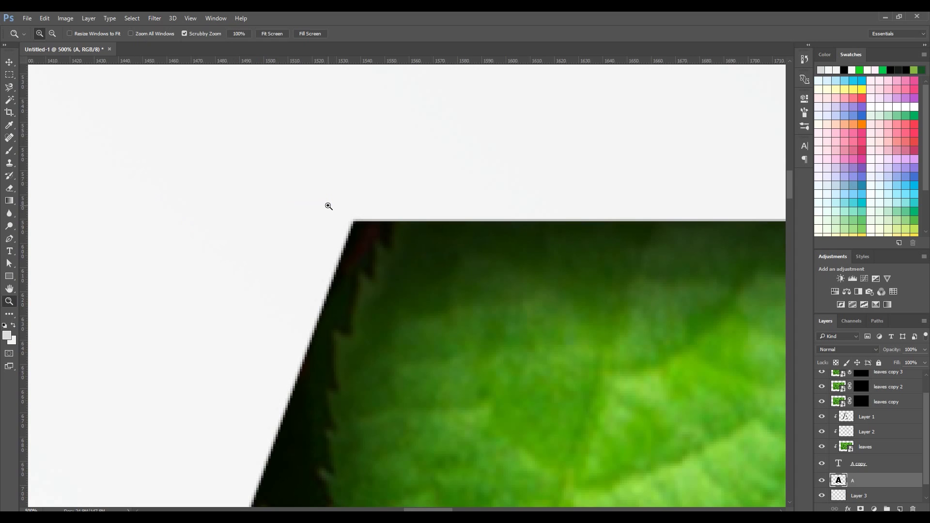
Apply Smart Sharpen with a 348% amount to the A layer.
{"action": "left_click", "coordinate": [149, 18]}
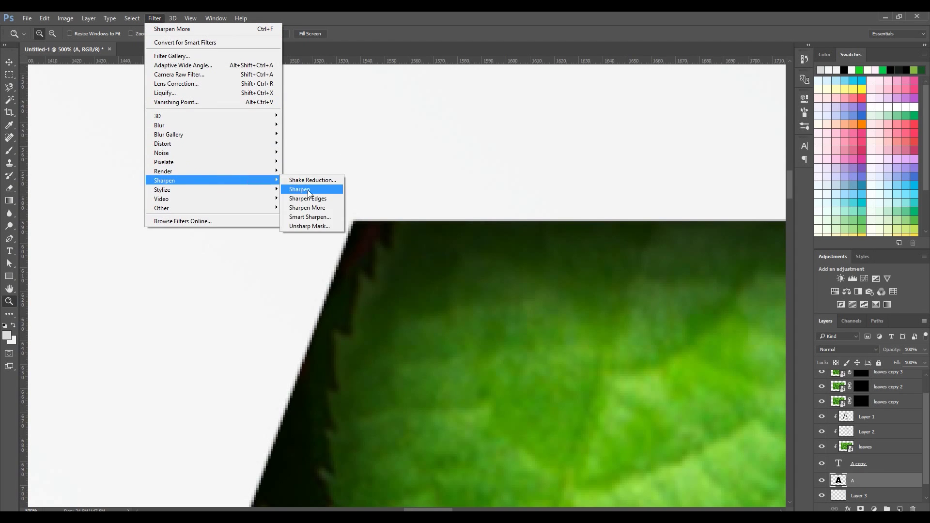
{"action": "left_click", "coordinate": [325, 217]}
{"action": "left_click_drag", "start_coordinate": [448, 138], "coordinate": [473, 165]}
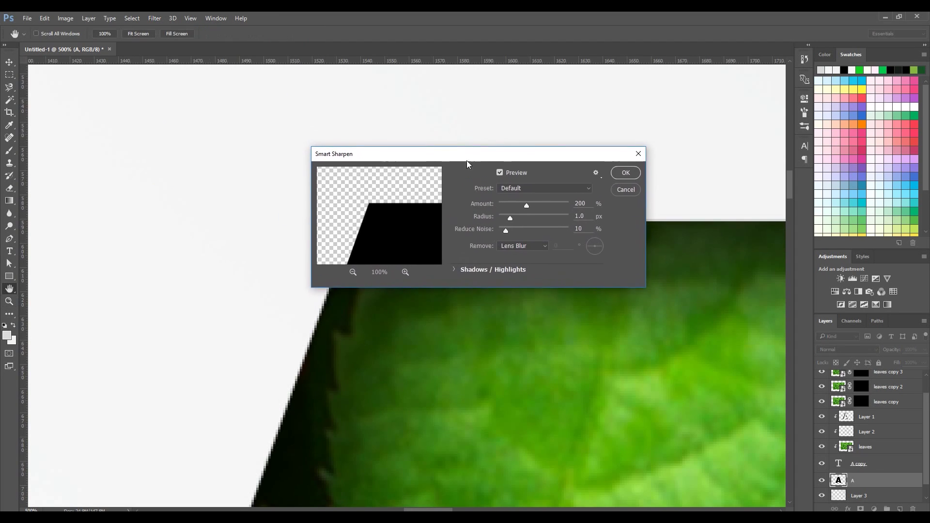
{"action": "left_click", "coordinate": [411, 277]}
{"action": "left_click", "coordinate": [410, 277]}
{"action": "left_click", "coordinate": [411, 278]}
{"action": "left_click", "coordinate": [411, 278]}
{"action": "left_click", "coordinate": [411, 278]}
{"action": "left_click_drag", "start_coordinate": [370, 222], "coordinate": [428, 253]}
{"action": "left_click_drag", "start_coordinate": [532, 210], "coordinate": [553, 211]}
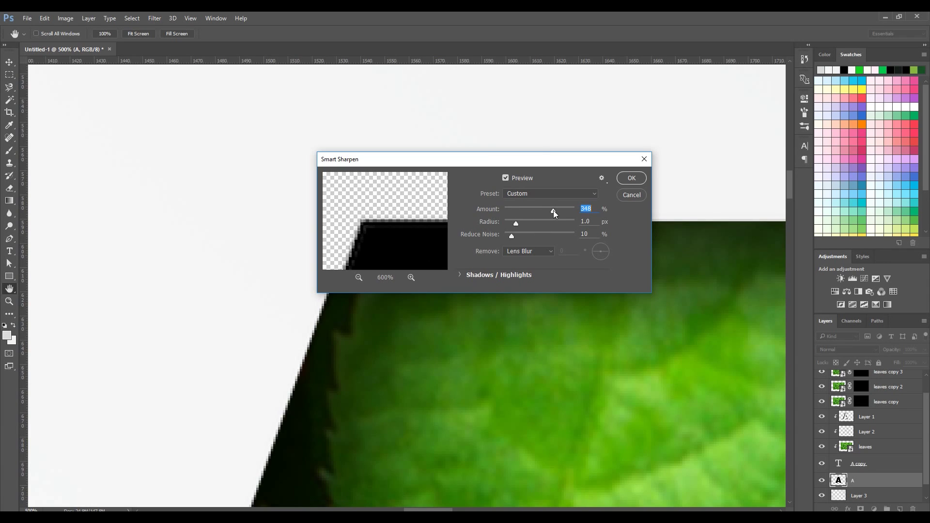
{"action": "left_click", "coordinate": [628, 178]}
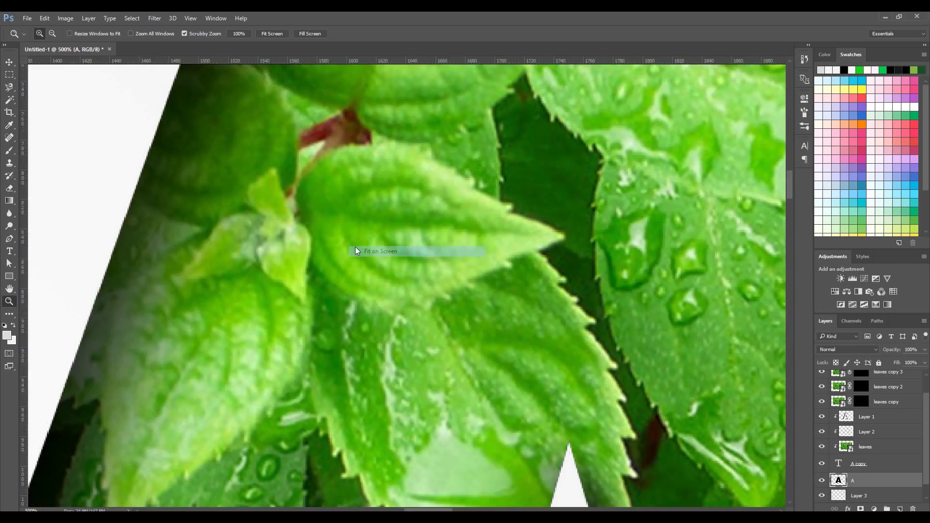
{"action": "left_click_drag", "start_coordinate": [347, 244], "coordinate": [319, 286]}
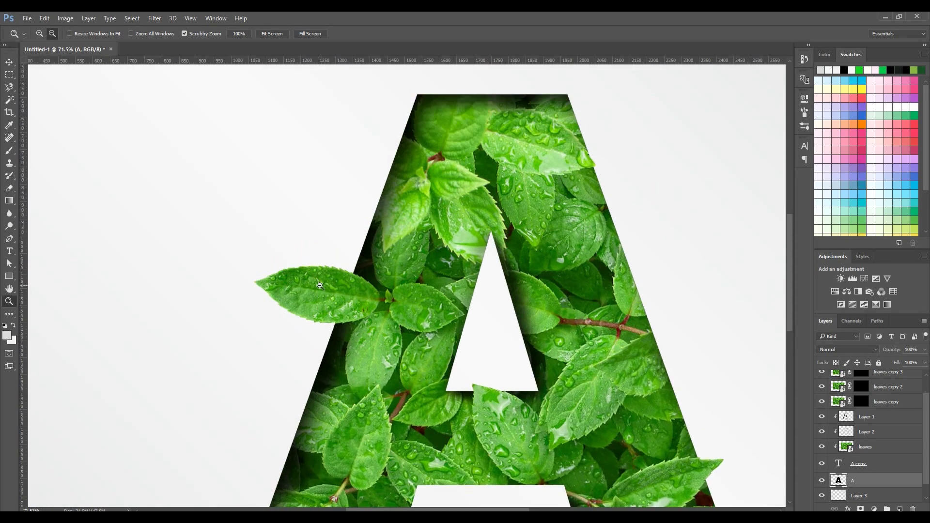
Delete the surplus leaves copies made by duplicating the leaves layer.
{"action": "scroll", "coordinate": [319, 286], "scroll_direction": "up", "scroll_amount": 5}
{"action": "key", "text": "v"}
{"action": "key", "text": "ctrl+j"}
{"action": "left_click", "coordinate": [893, 393], "text": "shift"}
{"action": "key", "text": "Delete"}
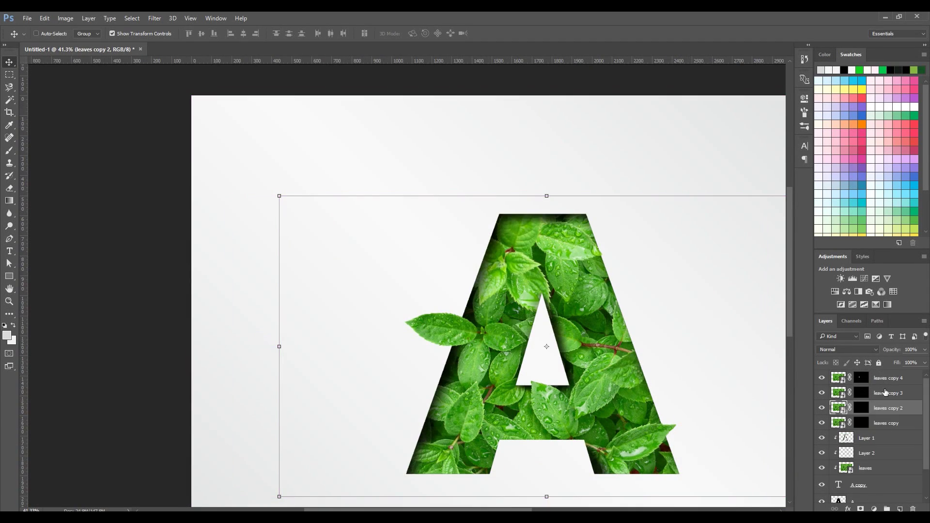
Duplicate leaves copy 4 as leaves copy 5, rasterize it, and place it between 'A copy' and A.
{"action": "left_click", "coordinate": [886, 378]}
{"action": "key", "text": "ctrl+j"}
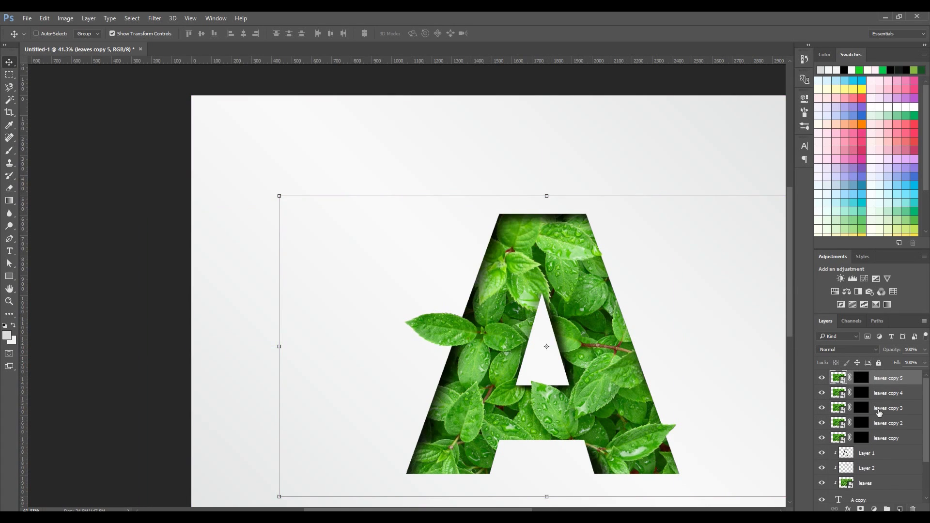
{"action": "right_click", "coordinate": [881, 377]}
{"action": "left_click", "coordinate": [779, 140]}
{"action": "right_click", "coordinate": [891, 378]}
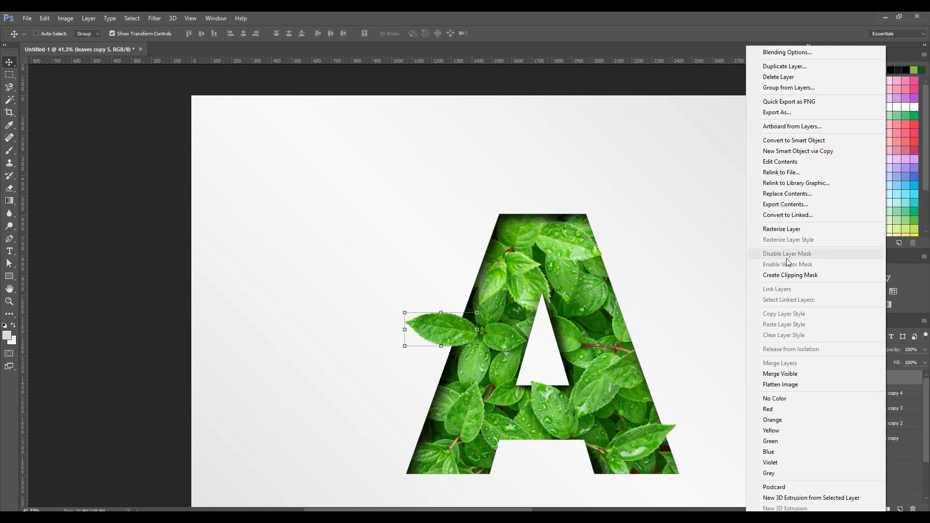
{"action": "left_click", "coordinate": [781, 228]}
{"action": "left_click_drag", "start_coordinate": [890, 382], "coordinate": [890, 490]}
{"action": "mouse_move", "coordinate": [877, 433]}
{"action": "left_mouse_down"}
{"action": "mouse_move", "coordinate": [875, 478]}
{"action": "mouse_move", "coordinate": [875, 458]}
{"action": "left_mouse_up"}
Give leaves copy 5 a black Color Overlay, rasterize the style, and offset it down-right.
{"action": "scroll", "coordinate": [438, 326], "scroll_direction": "up", "scroll_amount": 5}
{"action": "right_click", "coordinate": [870, 450]}
{"action": "left_click", "coordinate": [756, 80]}
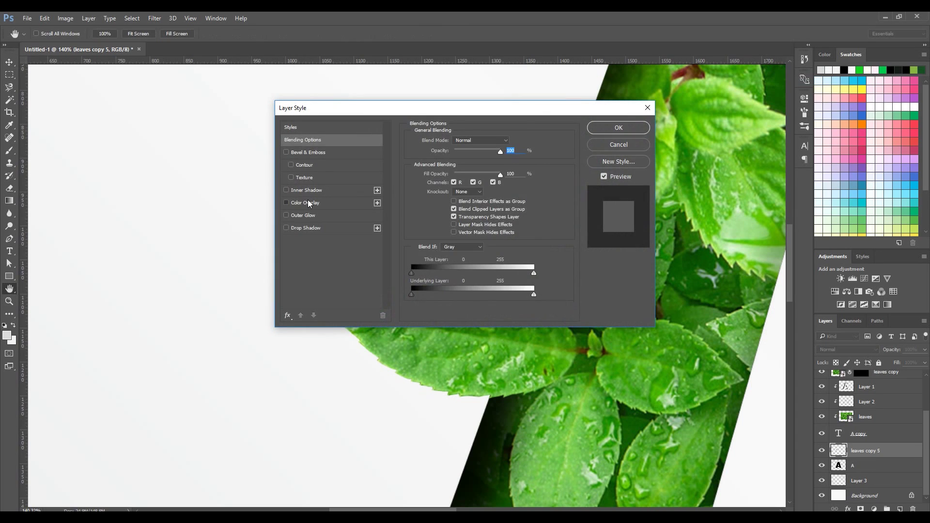
{"action": "left_click", "coordinate": [307, 203]}
{"action": "left_click", "coordinate": [511, 142]}
{"action": "left_click", "coordinate": [645, 209]}
{"action": "left_click", "coordinate": [619, 128]}
{"action": "right_click", "coordinate": [869, 450]}
{"action": "left_click", "coordinate": [775, 213]}
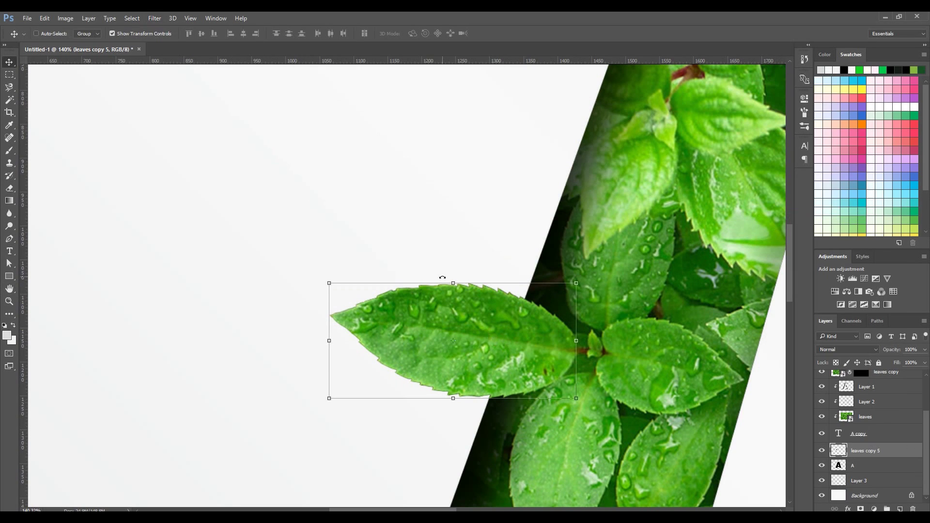
{"action": "left_click_drag", "start_coordinate": [471, 324], "coordinate": [495, 348]}
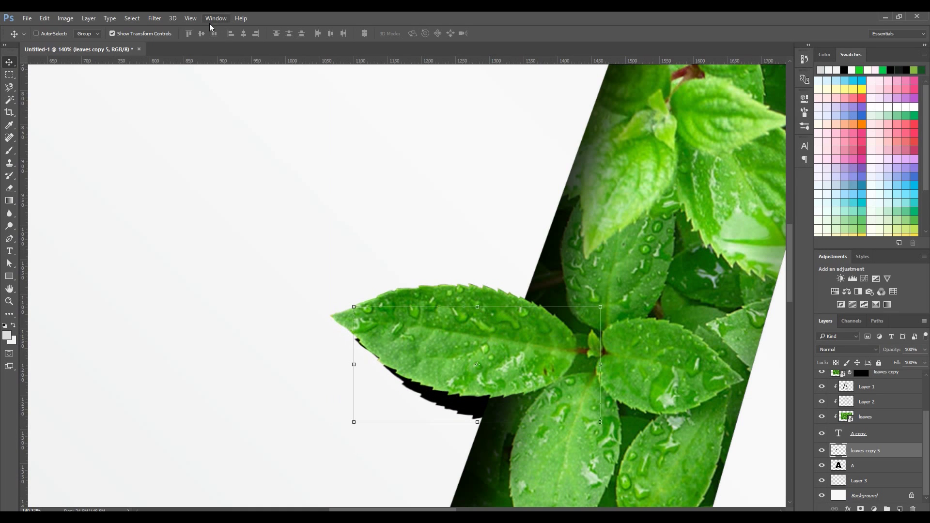
Soften the black leaf shadow with a Gaussian Blur of about 5 px.
{"action": "left_click", "coordinate": [155, 18]}
{"action": "left_click", "coordinate": [308, 161]}
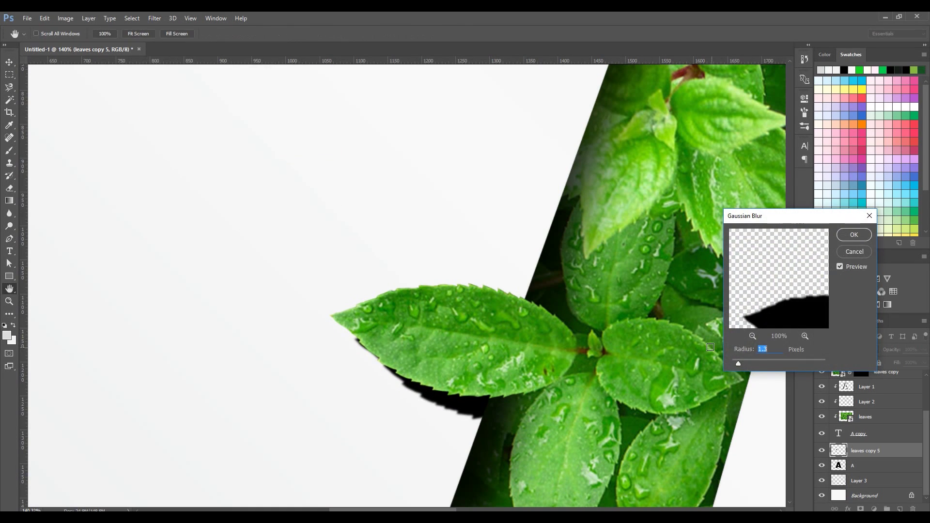
{"action": "mouse_move", "coordinate": [754, 361]}
{"action": "left_mouse_down"}
{"action": "mouse_move", "coordinate": [777, 361]}
{"action": "mouse_move", "coordinate": [763, 360]}
{"action": "left_mouse_up"}
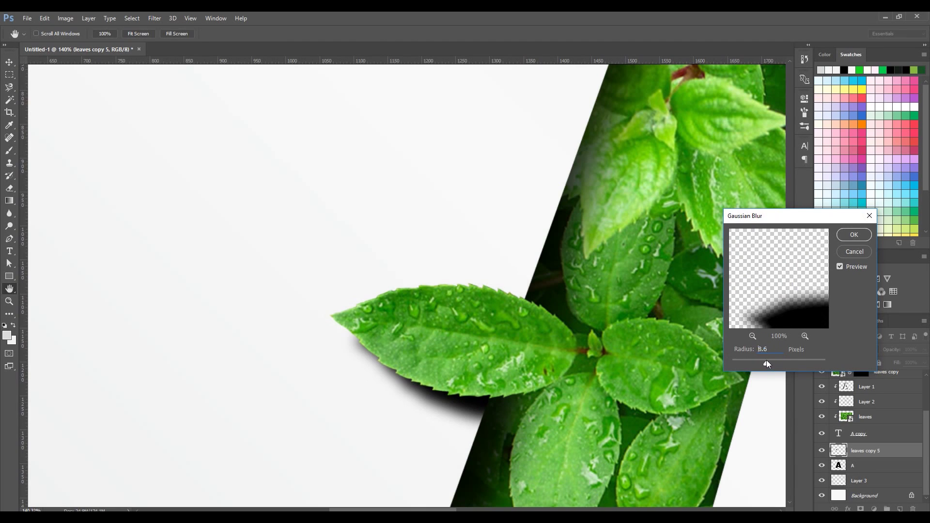
{"action": "left_click_drag", "start_coordinate": [763, 360], "coordinate": [757, 359]}
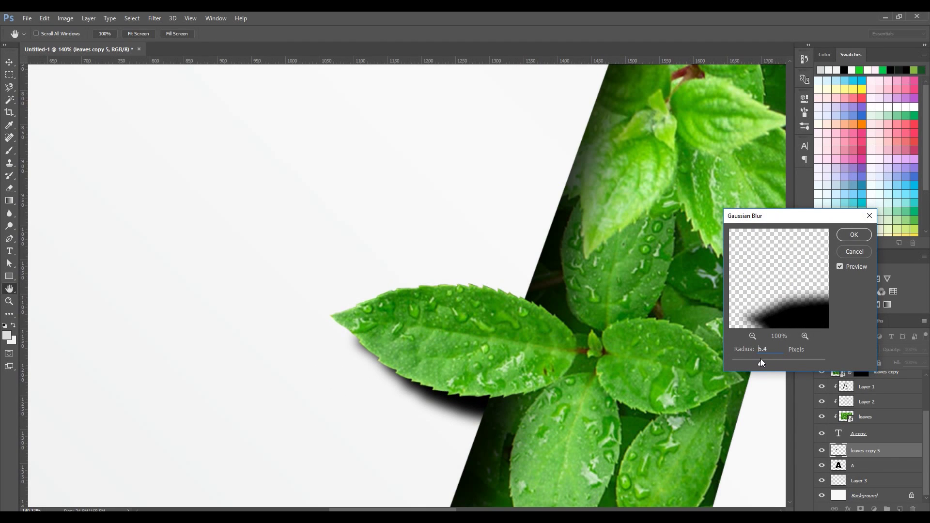
{"action": "key", "text": "Return"}
{"action": "key", "text": "v"}
{"action": "scroll", "coordinate": [460, 378], "scroll_direction": "up", "scroll_amount": 3, "text": "alt"}
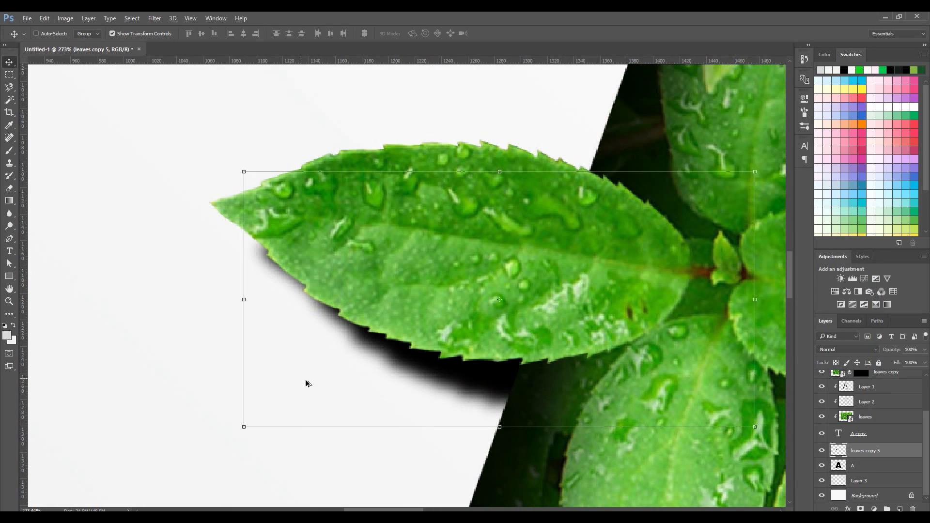
Blur the leaf's drop shadow and lower its layer opacity to 88%.
{"action": "left_click", "coordinate": [10, 213]}
{"action": "left_click", "coordinate": [50, 33]}
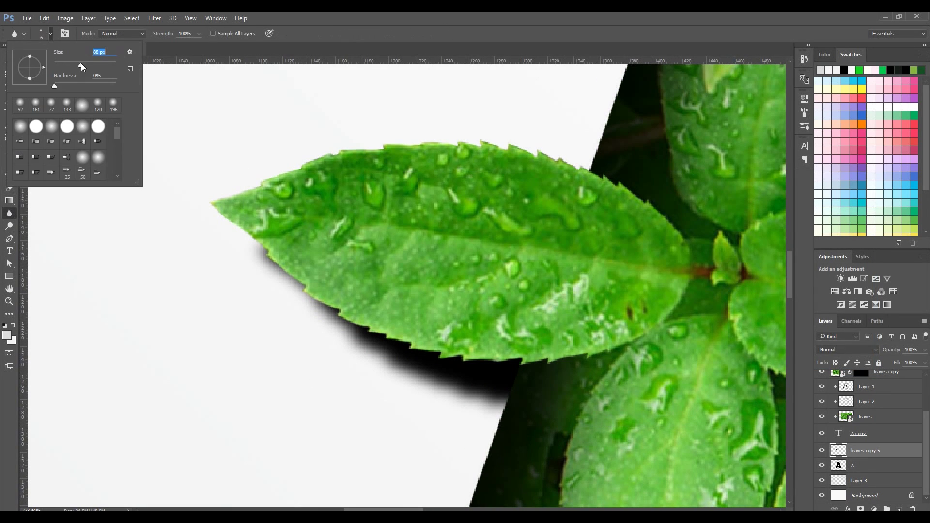
{"action": "mouse_move", "coordinate": [442, 369]}
{"action": "left_mouse_down"}
{"action": "mouse_move", "coordinate": [330, 321]}
{"action": "mouse_move", "coordinate": [436, 363]}
{"action": "mouse_move", "coordinate": [436, 384]}
{"action": "mouse_move", "coordinate": [467, 395]}
{"action": "mouse_move", "coordinate": [360, 366]}
{"action": "mouse_move", "coordinate": [562, 394]}
{"action": "mouse_move", "coordinate": [299, 342]}
{"action": "mouse_move", "coordinate": [562, 386]}
{"action": "left_mouse_up"}
{"action": "left_click_drag", "start_coordinate": [911, 364], "coordinate": [917, 362]}
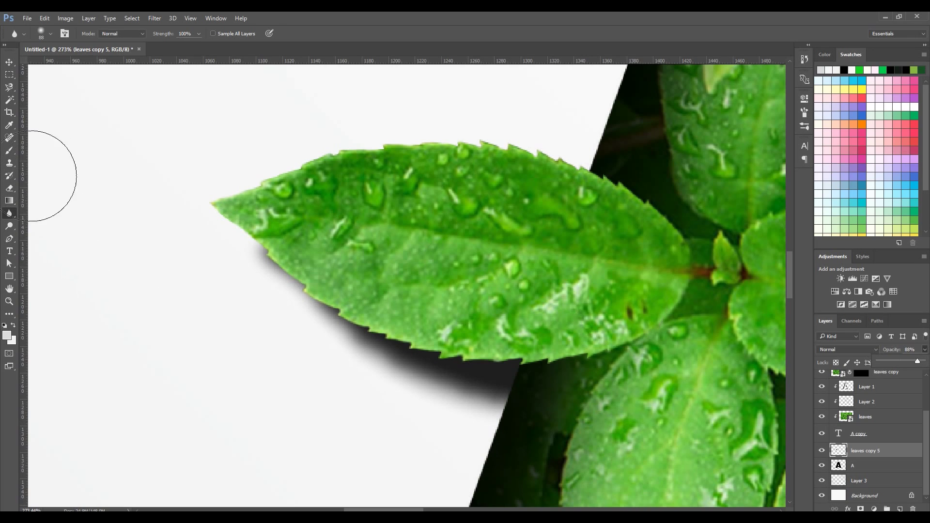
Fade parts of the shadow with a 10% Eraser, then fit the image on screen.
{"action": "key", "text": "e"}
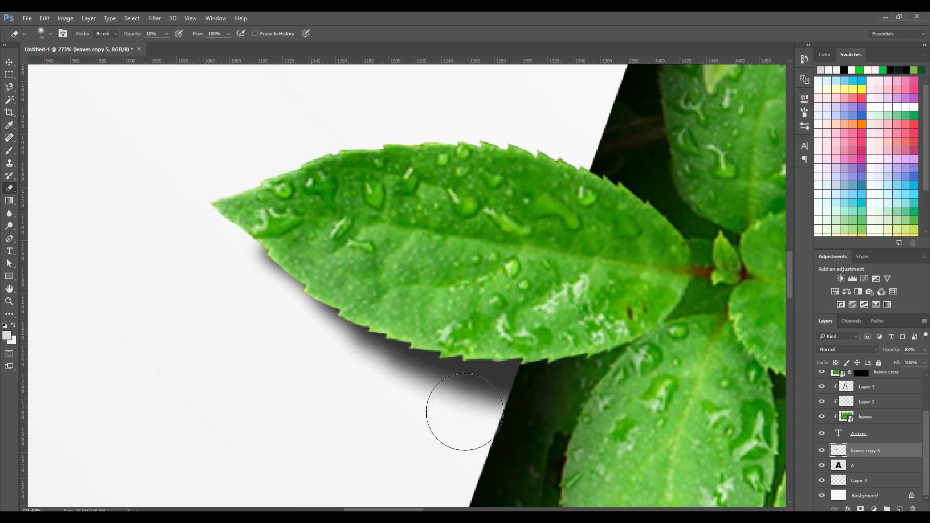
{"action": "left_click_drag", "start_coordinate": [360, 456], "coordinate": [182, 247]}
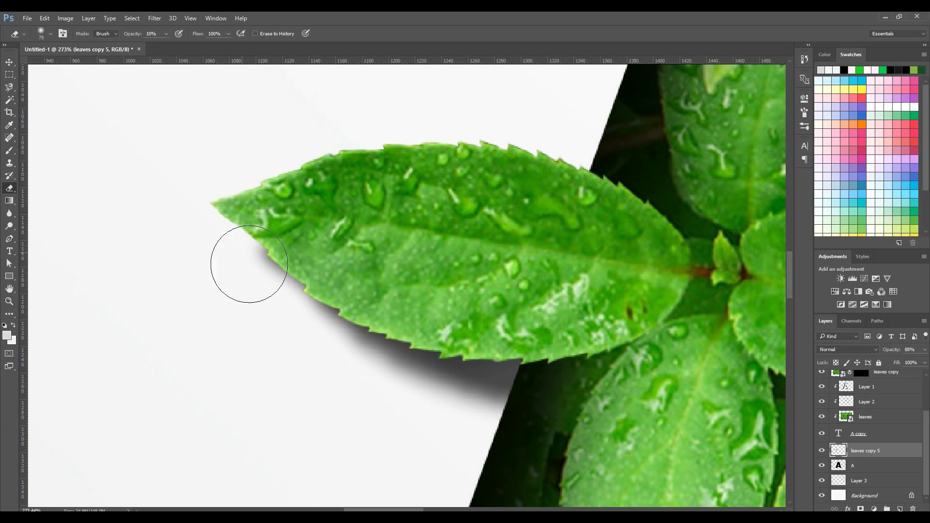
{"action": "key", "text": "z"}
{"action": "right_click", "coordinate": [303, 247]}
{"action": "left_click", "coordinate": [312, 251]}
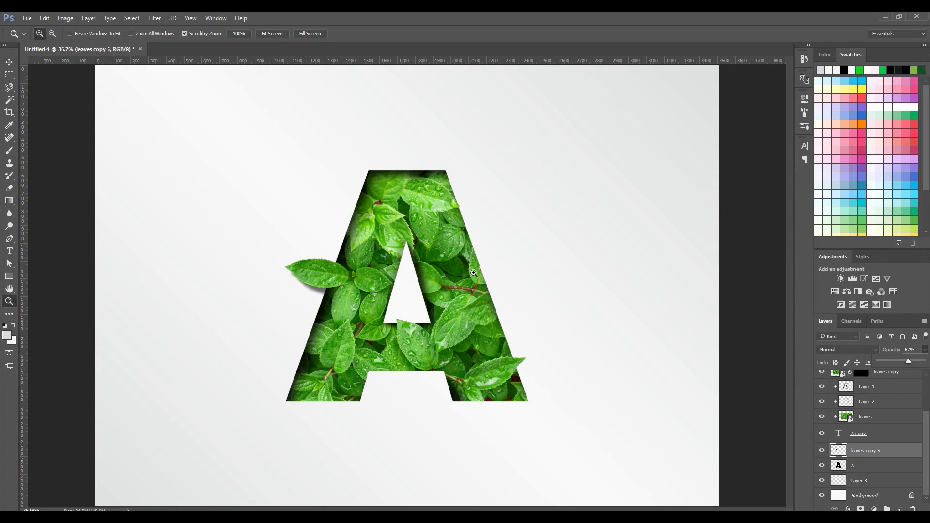
Zoom in on the leaf tip and outline a shadow shape under it on a new layer.
{"action": "left_click_drag", "start_coordinate": [535, 378], "coordinate": [531, 442]}
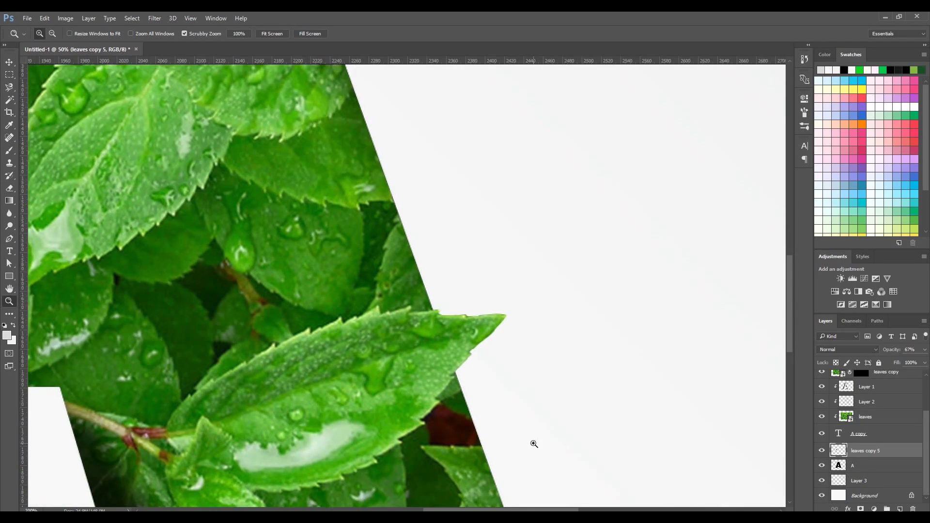
{"action": "left_click_drag", "start_coordinate": [432, 365], "coordinate": [513, 366]}
{"action": "key", "text": "ctrl+shift+alt+n"}
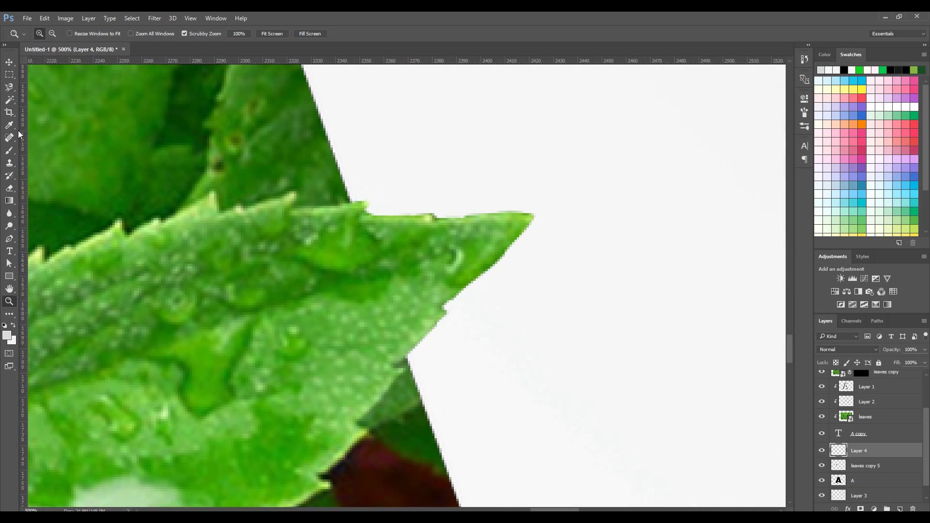
{"action": "left_click", "coordinate": [10, 91]}
{"action": "left_click", "coordinate": [53, 96]}
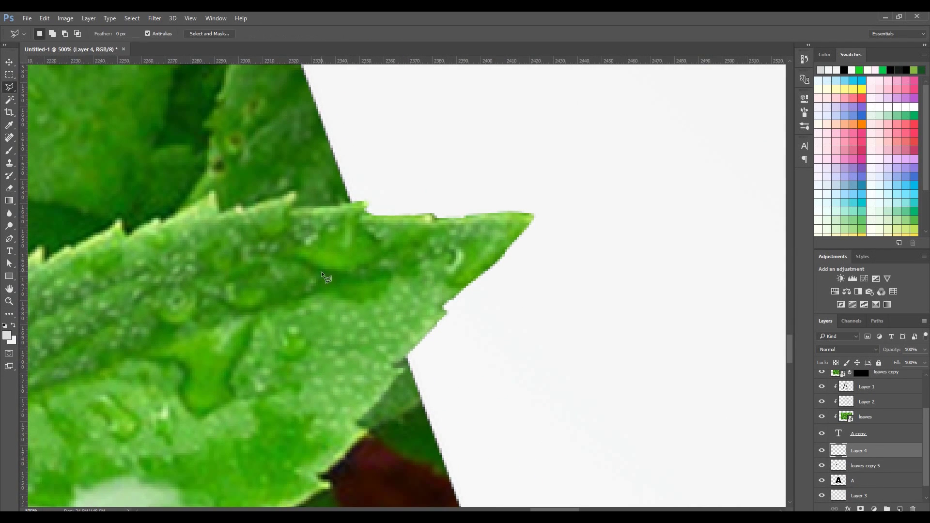
{"action": "left_click", "coordinate": [305, 265]}
{"action": "left_click", "coordinate": [9, 200]}
{"action": "left_click", "coordinate": [80, 210]}
Fill the shape with black (000000), deselect, and nudge it slightly right.
{"action": "left_click", "coordinate": [6, 334]}
{"action": "type", "text": "000000"}
{"action": "key", "text": "Return"}
{"action": "left_click", "coordinate": [465, 290]}
{"action": "key", "text": "v"}
{"action": "right_click", "coordinate": [442, 209]}
{"action": "left_click", "coordinate": [453, 216]}
{"action": "mouse_move", "coordinate": [479, 281]}
{"action": "left_mouse_down"}
{"action": "mouse_move", "coordinate": [556, 273]}
{"action": "mouse_move", "coordinate": [598, 255]}
{"action": "left_mouse_up"}
Enlarge the black shape with Free Transform and rotate it about 10 degrees.
{"action": "key", "text": "ctrl+t"}
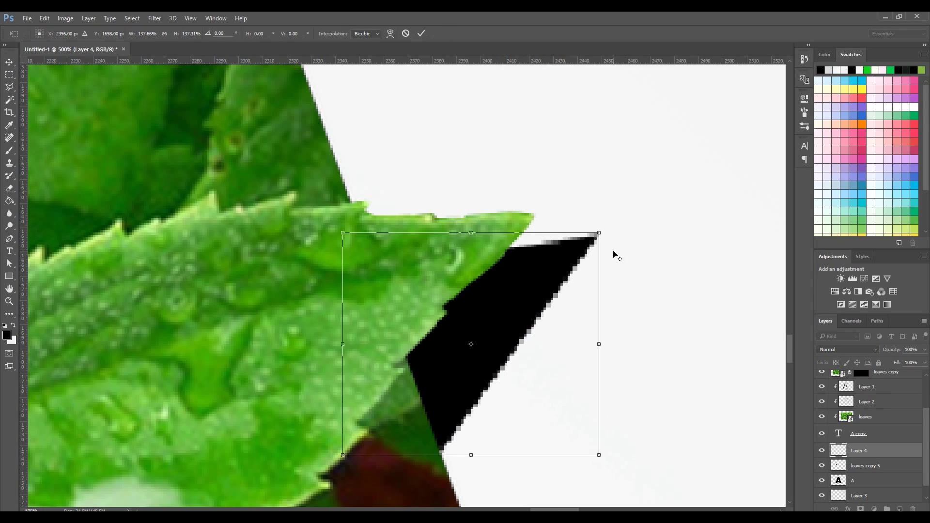
{"action": "key", "text": "Return"}
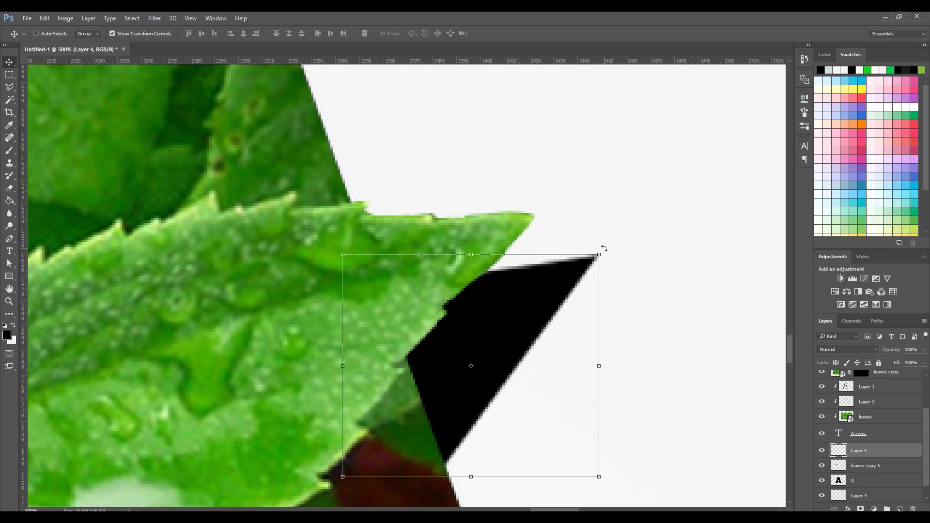
{"action": "left_click_drag", "start_coordinate": [604, 248], "coordinate": [612, 258]}
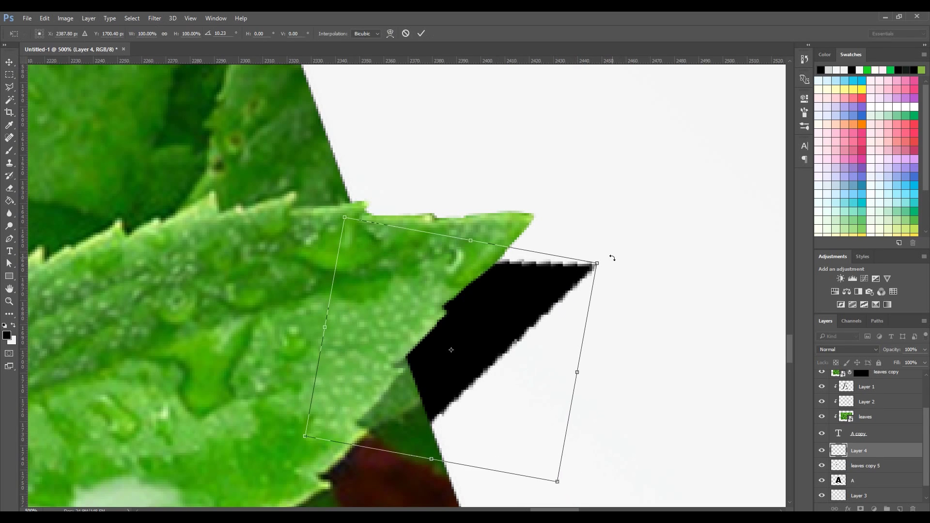
{"action": "key", "text": "Return"}
Gaussian-blur the shadow and lower the layer opacity to about 63%.
{"action": "left_click", "coordinate": [155, 18]}
{"action": "mouse_move", "coordinate": [159, 125]}
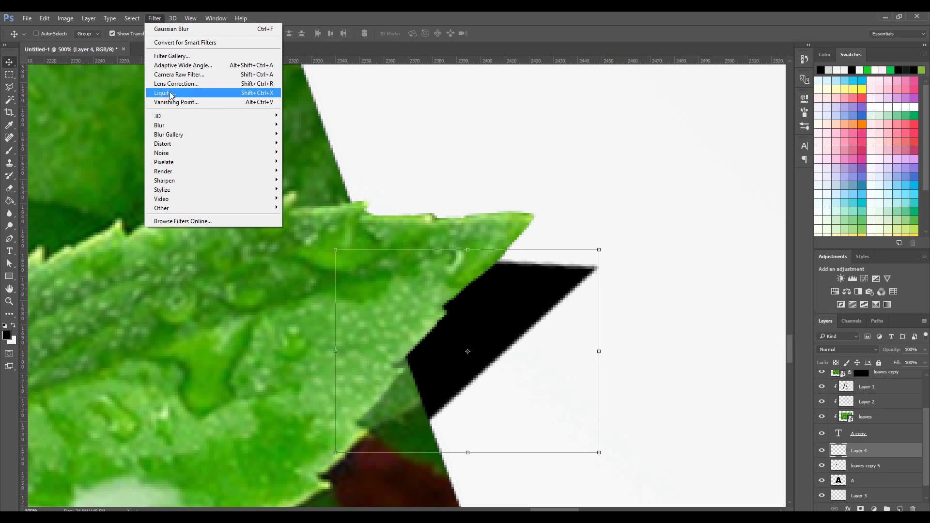
{"action": "left_click", "coordinate": [302, 163]}
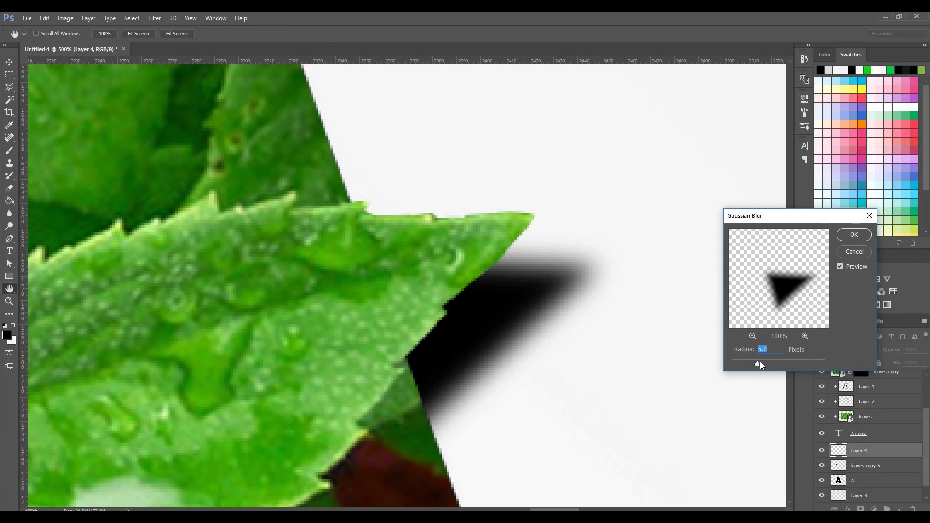
{"action": "left_click_drag", "start_coordinate": [760, 362], "coordinate": [768, 362]}
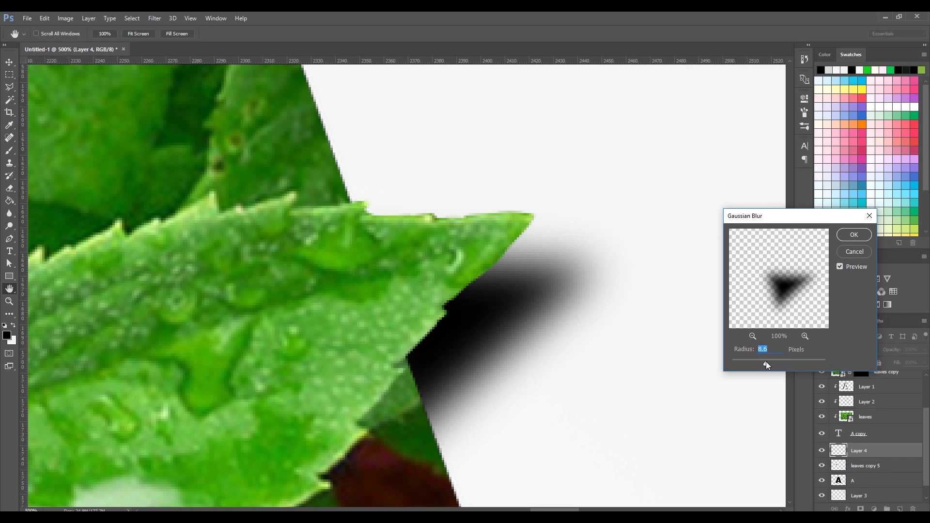
{"action": "left_click", "coordinate": [848, 236]}
{"action": "left_click_drag", "start_coordinate": [916, 362], "coordinate": [908, 362]}
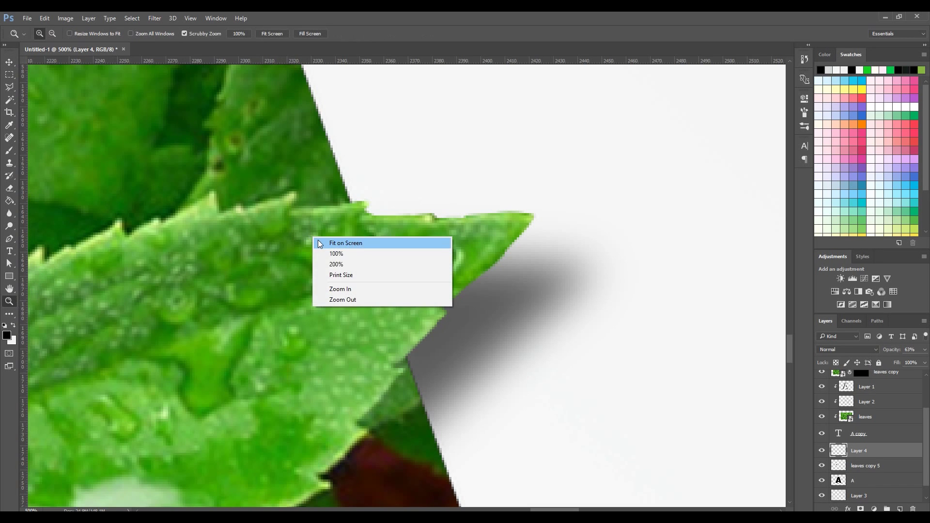
Zoom in on the leaf tip near the top of the A's right stroke and deselect.
{"action": "left_click", "coordinate": [339, 243]}
{"action": "mouse_move", "coordinate": [414, 185]}
{"action": "left_mouse_down"}
{"action": "mouse_move", "coordinate": [430, 207]}
{"action": "mouse_move", "coordinate": [488, 187]}
{"action": "left_mouse_up"}
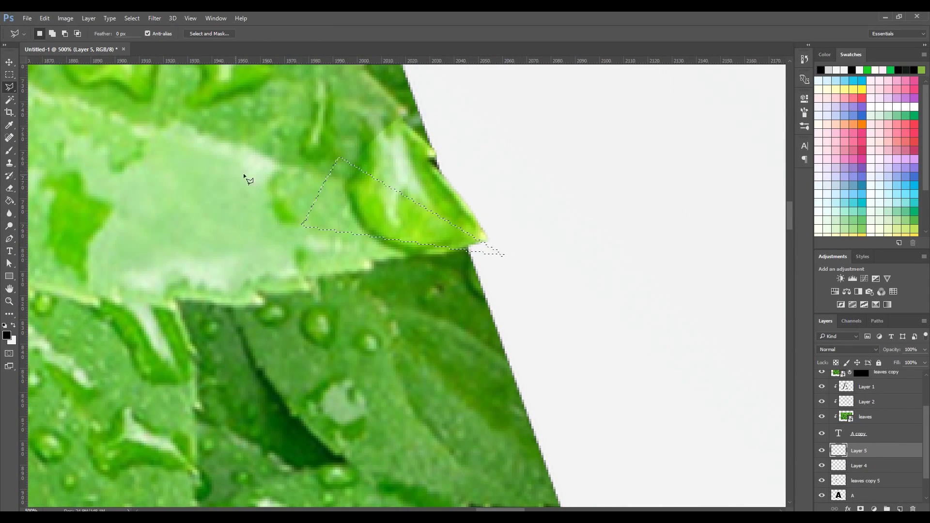
{"action": "right_click", "coordinate": [449, 184]}
{"action": "left_click", "coordinate": [475, 189]}
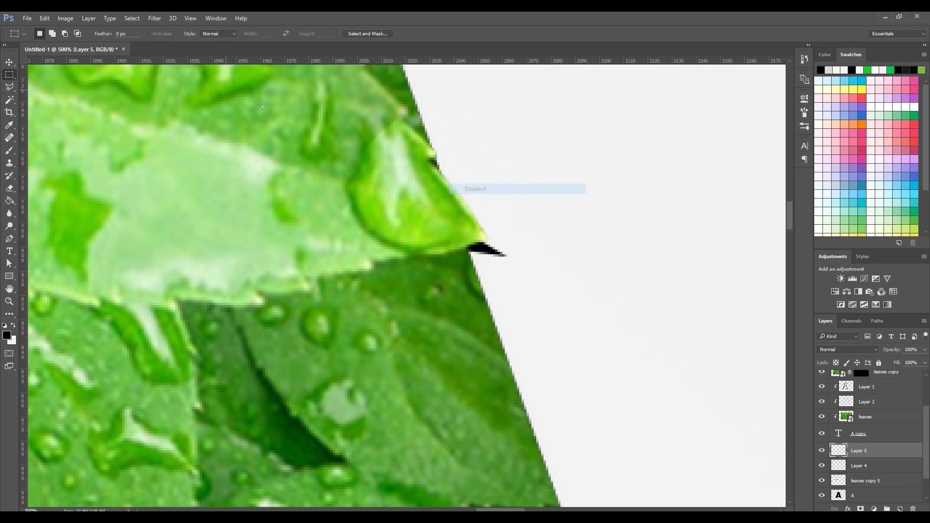
Gaussian-blur the new shadow, offset it 5 px right and 6 px down, then fit on screen.
{"action": "left_click", "coordinate": [154, 19]}
{"action": "left_click", "coordinate": [307, 162]}
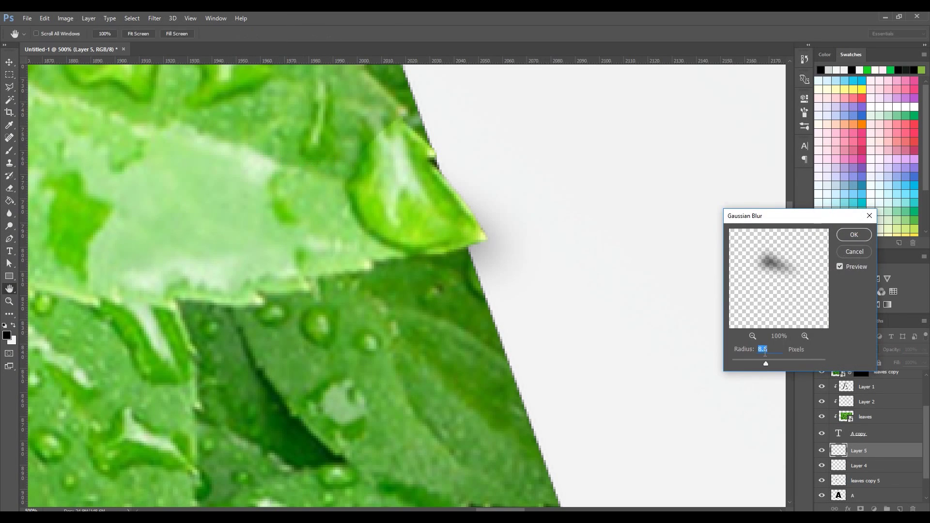
{"action": "left_click", "coordinate": [853, 235]}
{"action": "key", "text": "v"}
{"action": "left_click_drag", "start_coordinate": [480, 229], "coordinate": [490, 243]}
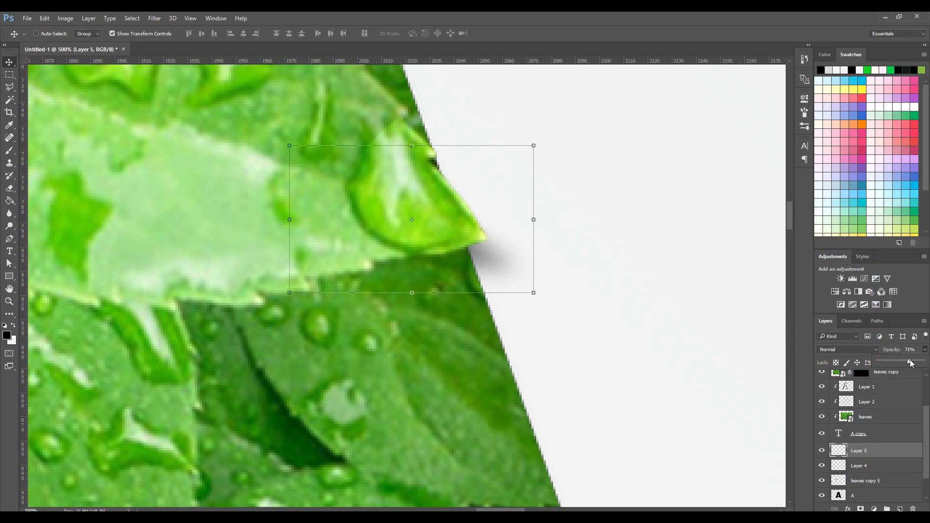
{"action": "left_click", "coordinate": [8, 301]}
{"action": "right_click", "coordinate": [346, 234]}
{"action": "left_click", "coordinate": [360, 237]}
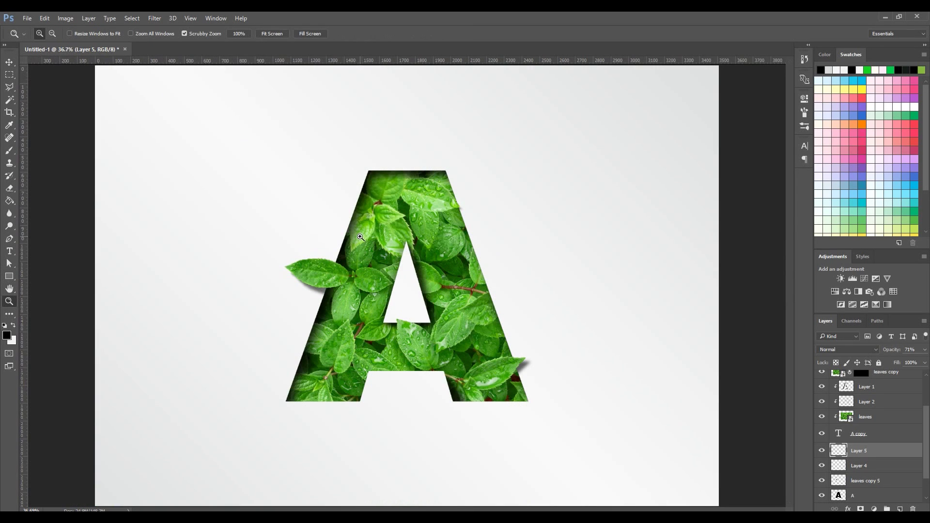
Give the A layer a light green Color Overlay (#70e683) via Blending Options.
{"action": "left_click_drag", "start_coordinate": [395, 209], "coordinate": [484, 209]}
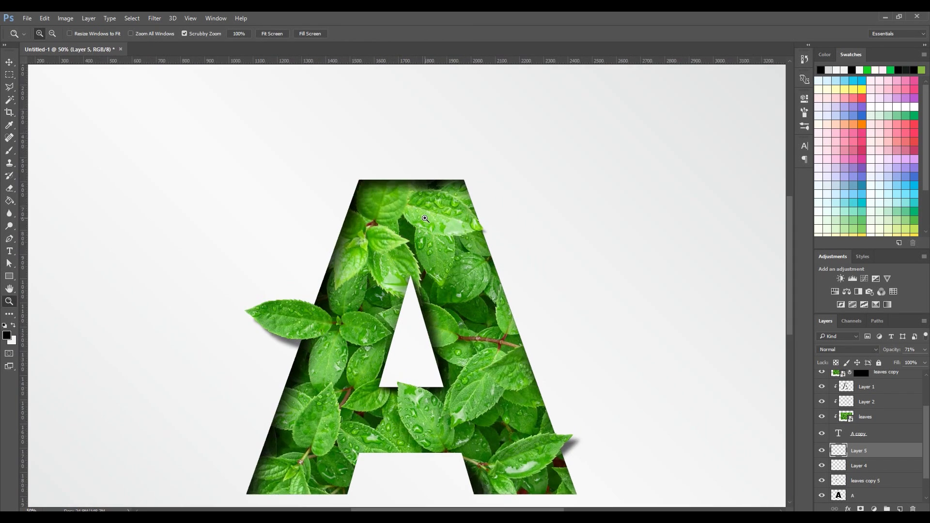
{"action": "scroll", "coordinate": [871, 479], "scroll_direction": "down", "scroll_amount": 2}
{"action": "right_click", "coordinate": [870, 465]}
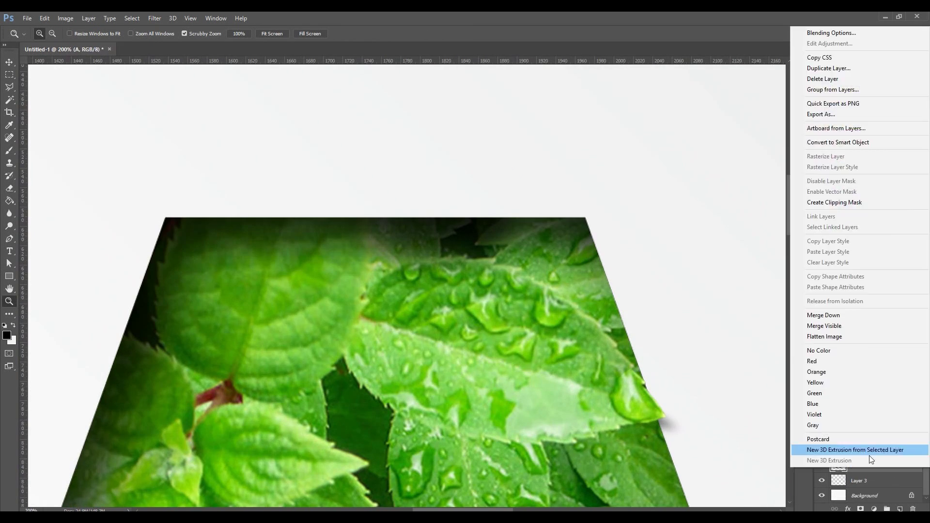
{"action": "left_click", "coordinate": [829, 38]}
{"action": "left_click_drag", "start_coordinate": [443, 109], "coordinate": [683, 180]}
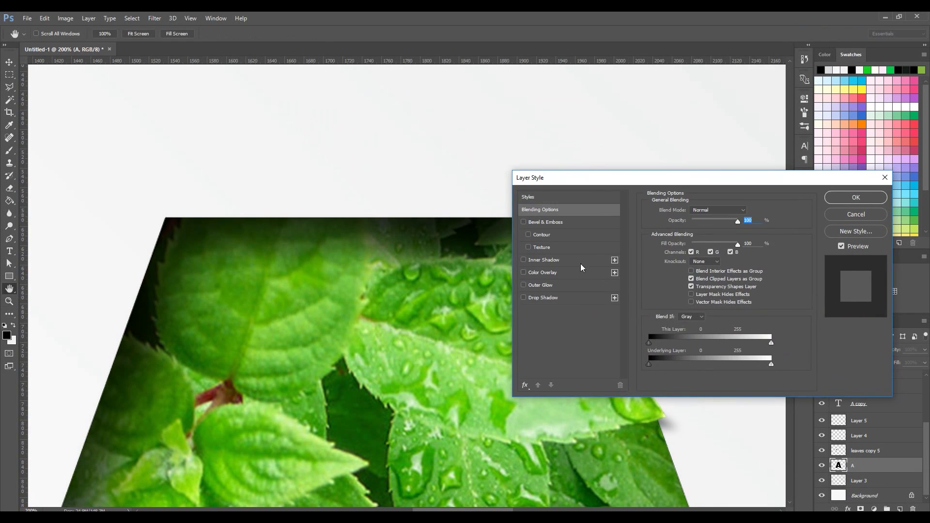
{"action": "left_click", "coordinate": [563, 273]}
{"action": "left_click", "coordinate": [741, 212]}
{"action": "left_click", "coordinate": [536, 243]}
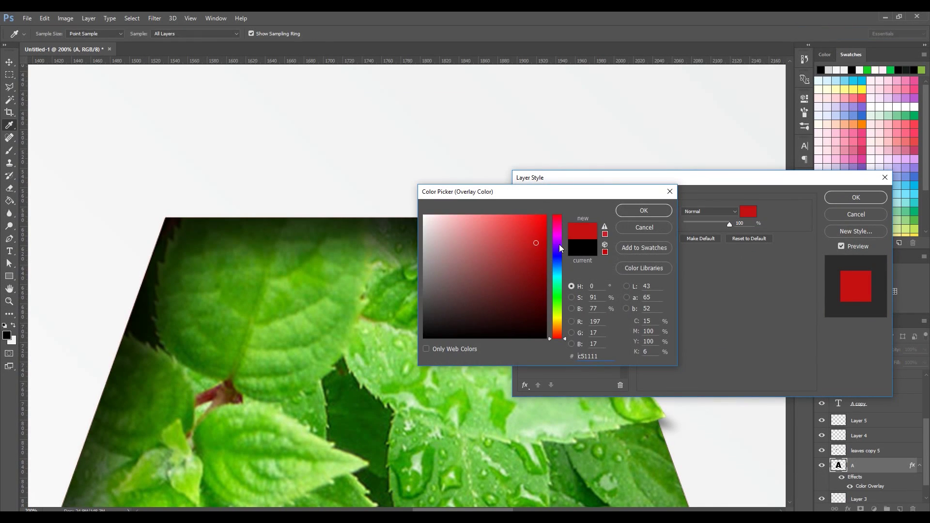
{"action": "left_click", "coordinate": [561, 290]}
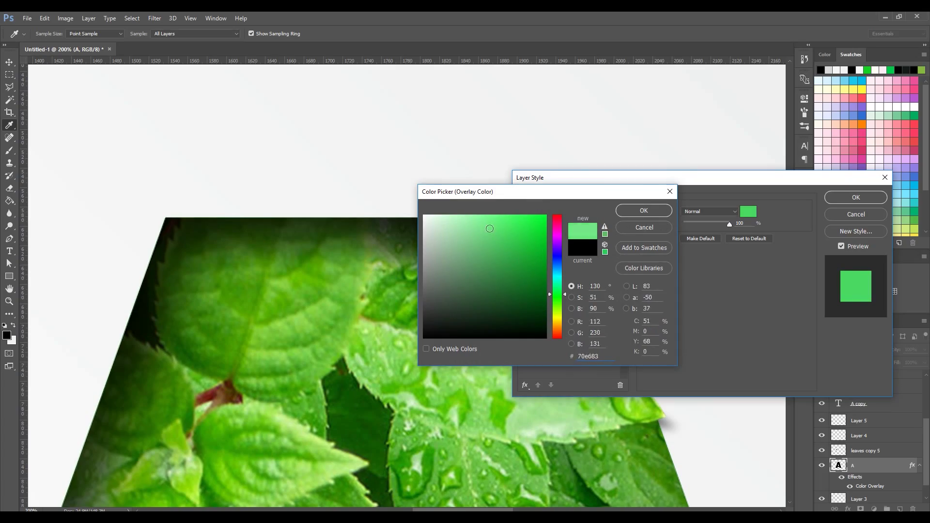
{"action": "left_click", "coordinate": [643, 211]}
{"action": "left_click", "coordinate": [856, 198]}
Zoom in on the top of the A, fit the image, then zoom into the inner leaves.
{"action": "key", "text": "z"}
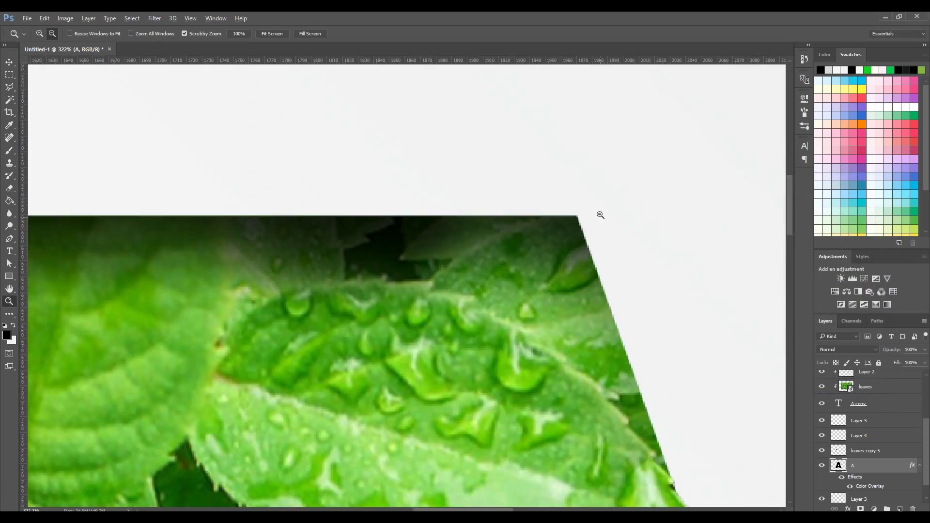
{"action": "left_click_drag", "start_coordinate": [598, 210], "coordinate": [562, 259]}
{"action": "right_click", "coordinate": [561, 259]}
{"action": "left_click", "coordinate": [567, 256]}
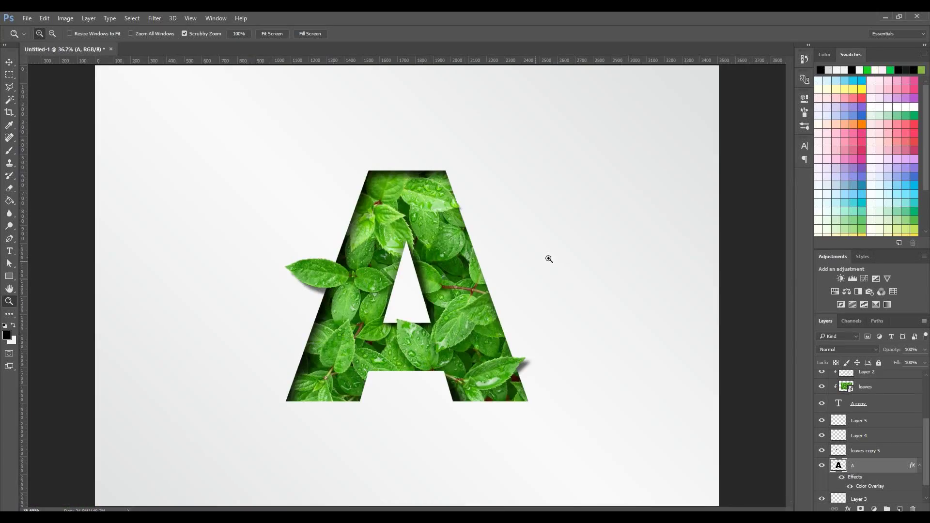
{"action": "left_click_drag", "start_coordinate": [422, 310], "coordinate": [465, 310]}
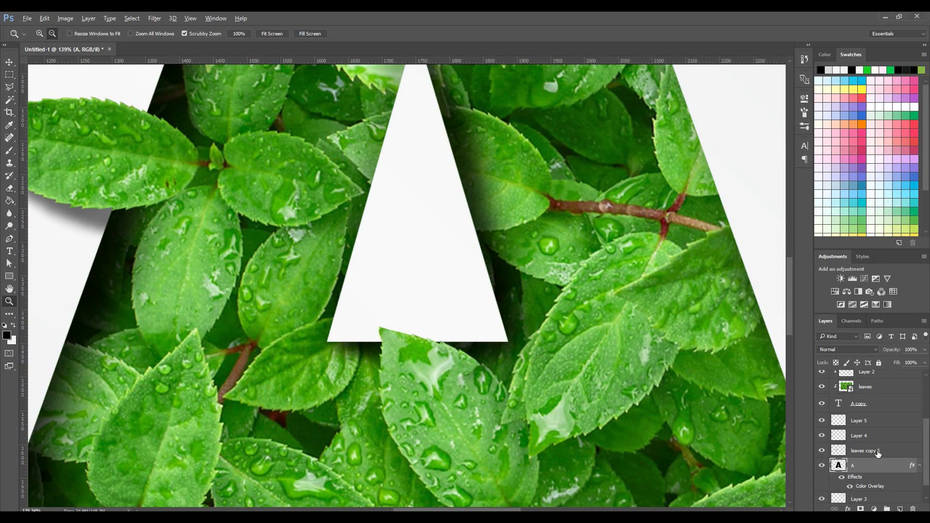
Select 'leaves copy 5' to add Layer 6's faint shadow, then fit the image on screen.
{"action": "scroll", "coordinate": [872, 450], "scroll_direction": "down", "scroll_amount": 1}
{"action": "left_click", "coordinate": [865, 432]}
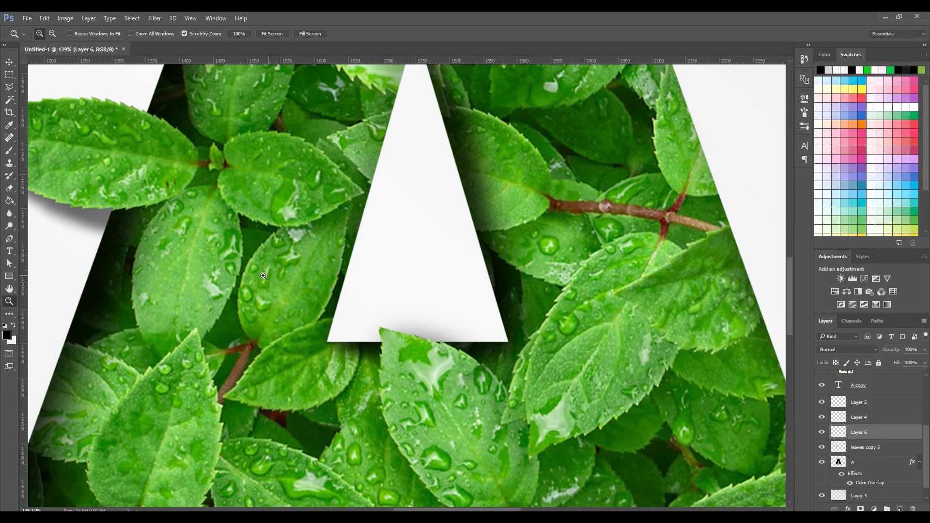
{"action": "left_click", "coordinate": [300, 277]}
{"action": "mouse_move", "coordinate": [406, 198]}
{"action": "left_mouse_down"}
{"action": "mouse_move", "coordinate": [274, 277]}
{"action": "mouse_move", "coordinate": [254, 261]}
{"action": "left_mouse_up"}
{"action": "key", "text": "ctrl+0"}
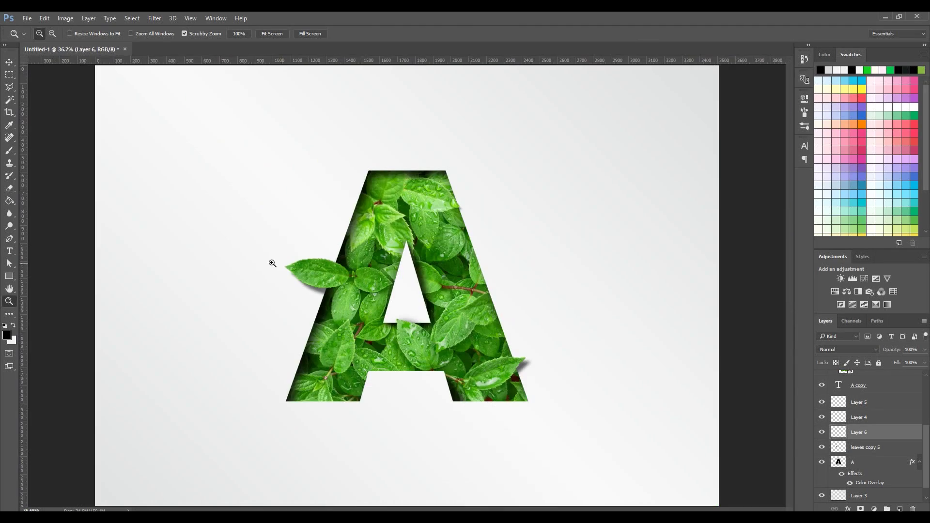
{"action": "left_click_drag", "start_coordinate": [462, 292], "coordinate": [435, 363]}
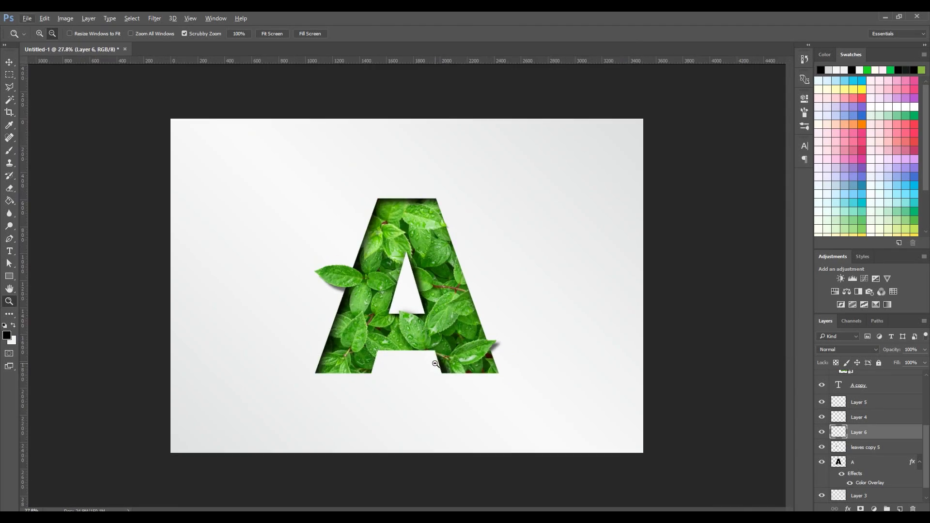